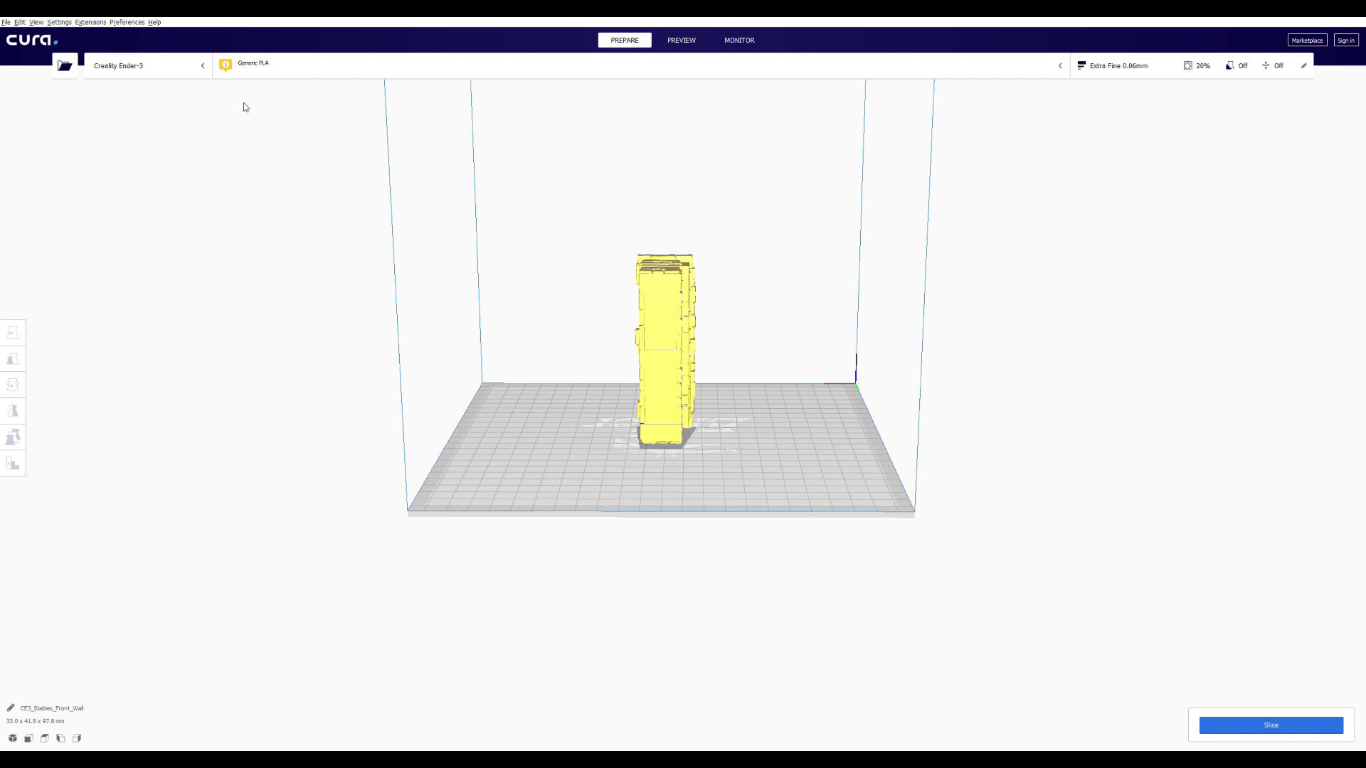
Step: Examine the upright stables front wall model from all sides, including the undersides of its stone crossbars
scroll(573, 297, "down", 3)
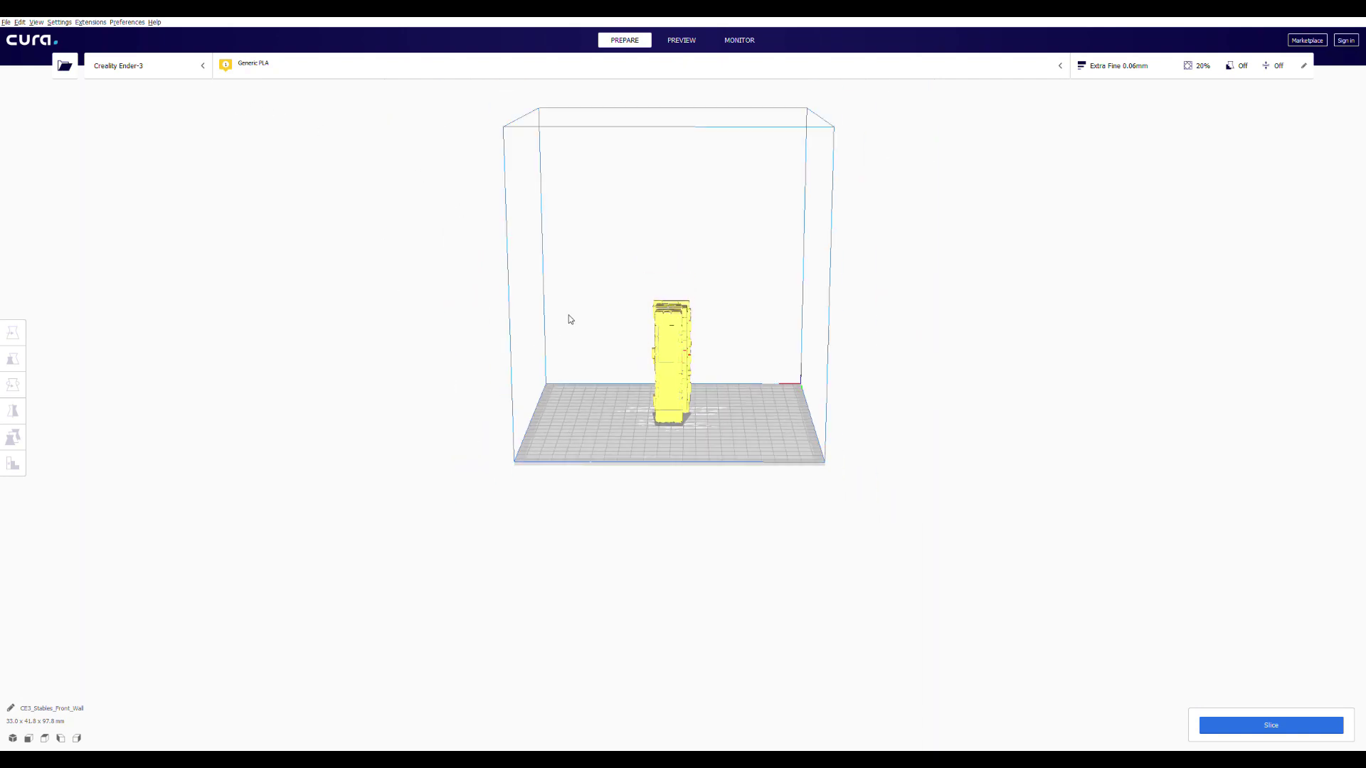
right_click_drag(573, 297, 277, 279)
scroll(499, 291, "up", 2)
scroll(501, 296, "up", 8)
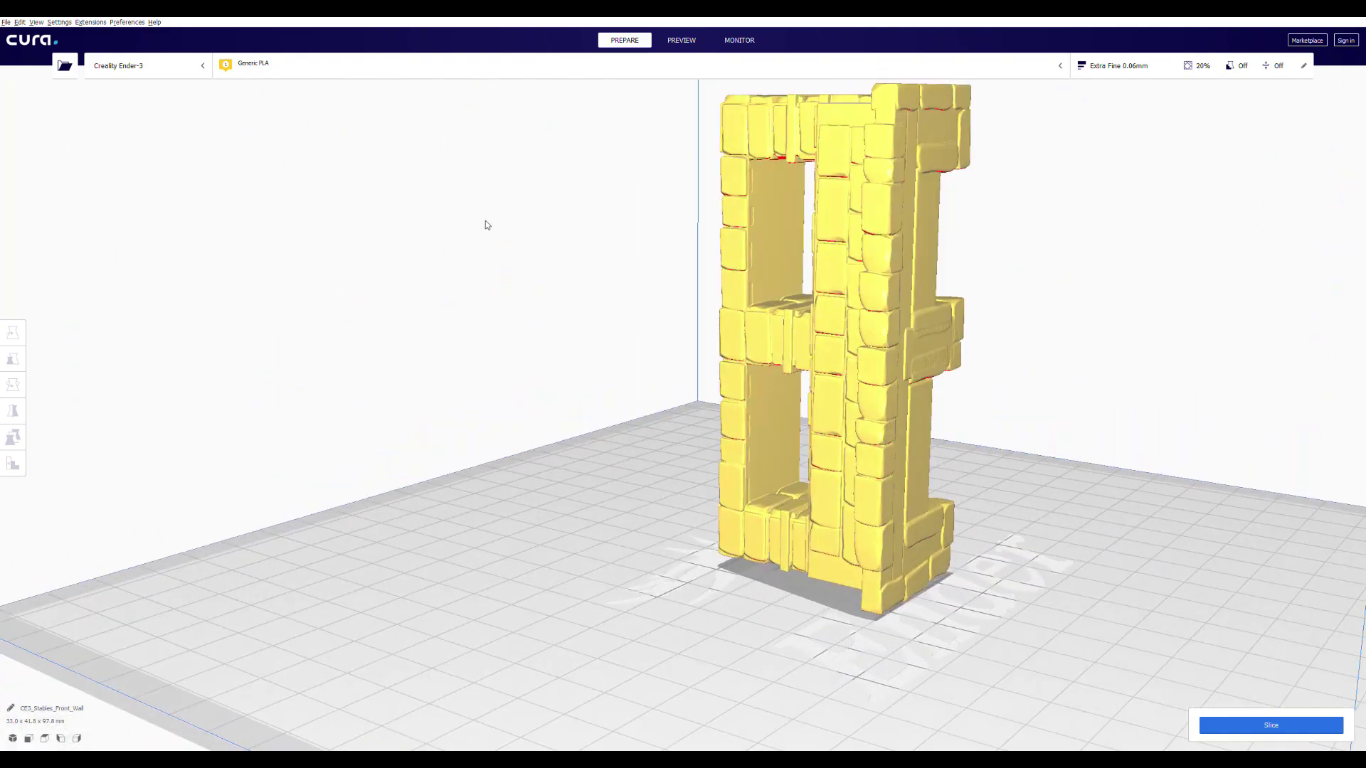
right_click_drag(535, 222, 183, 204)
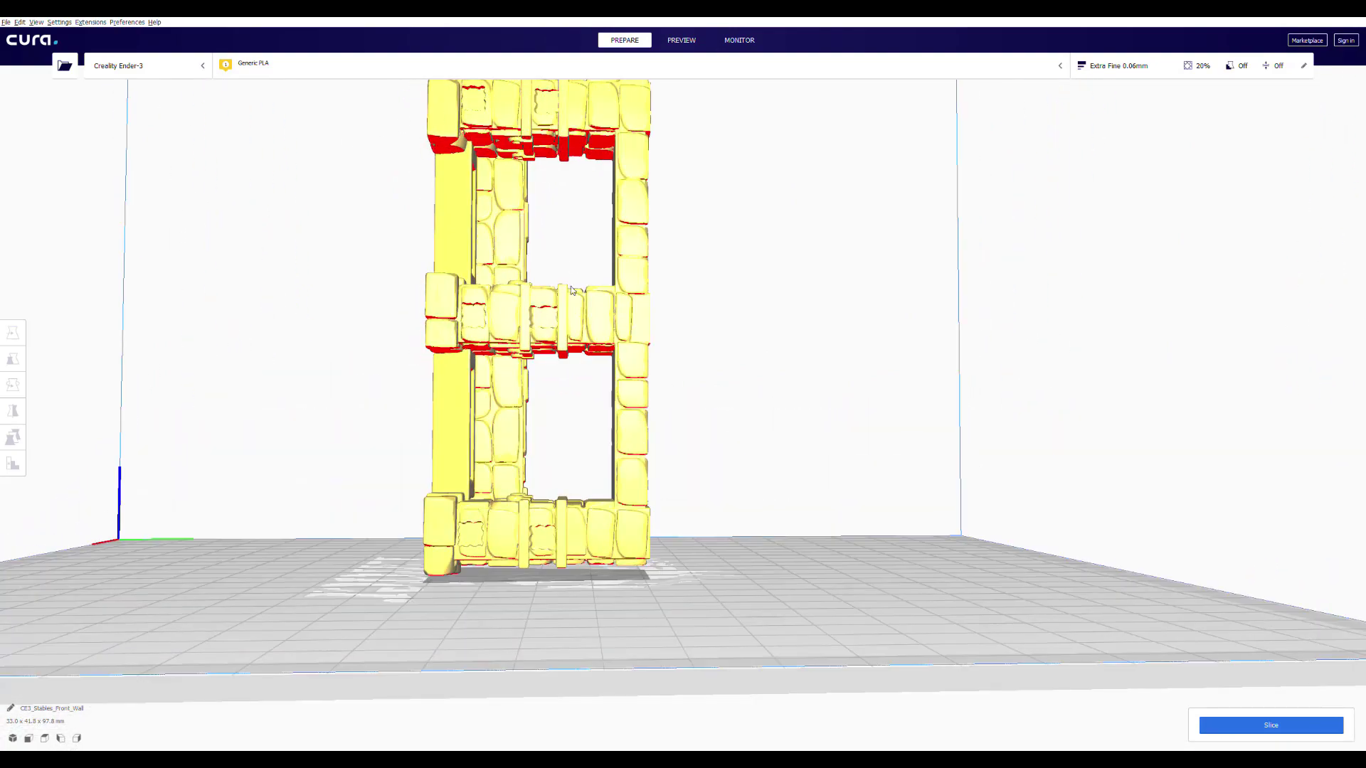
right_click_drag(591, 540, 592, 300)
right_click_drag(614, 253, 338, 209)
scroll(339, 209, "up", 6)
right_click_drag(545, 355, 679, 325)
scroll(534, 319, "down", 3)
Step: Rotate the front wall model so it stands on its stone base with its long side along the X axis
left_click(679, 325)
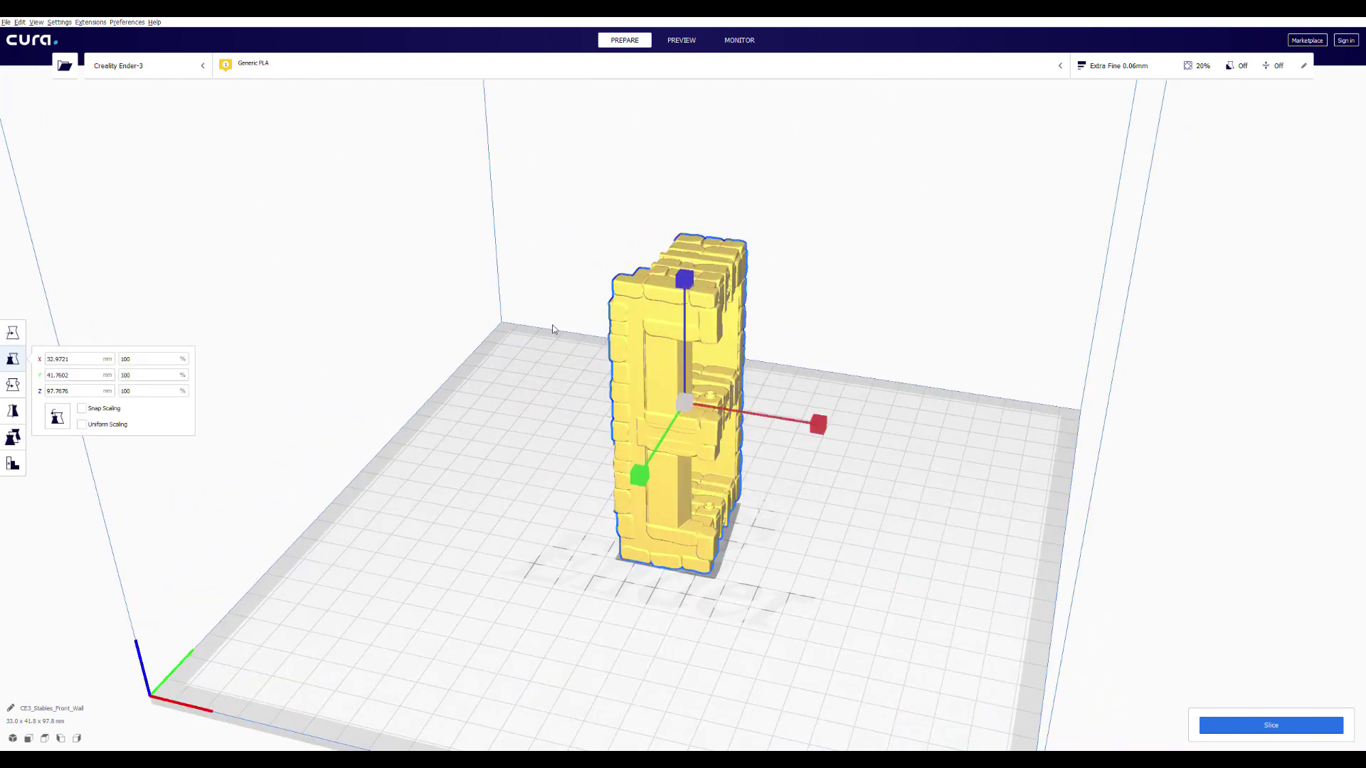
left_click(13, 384)
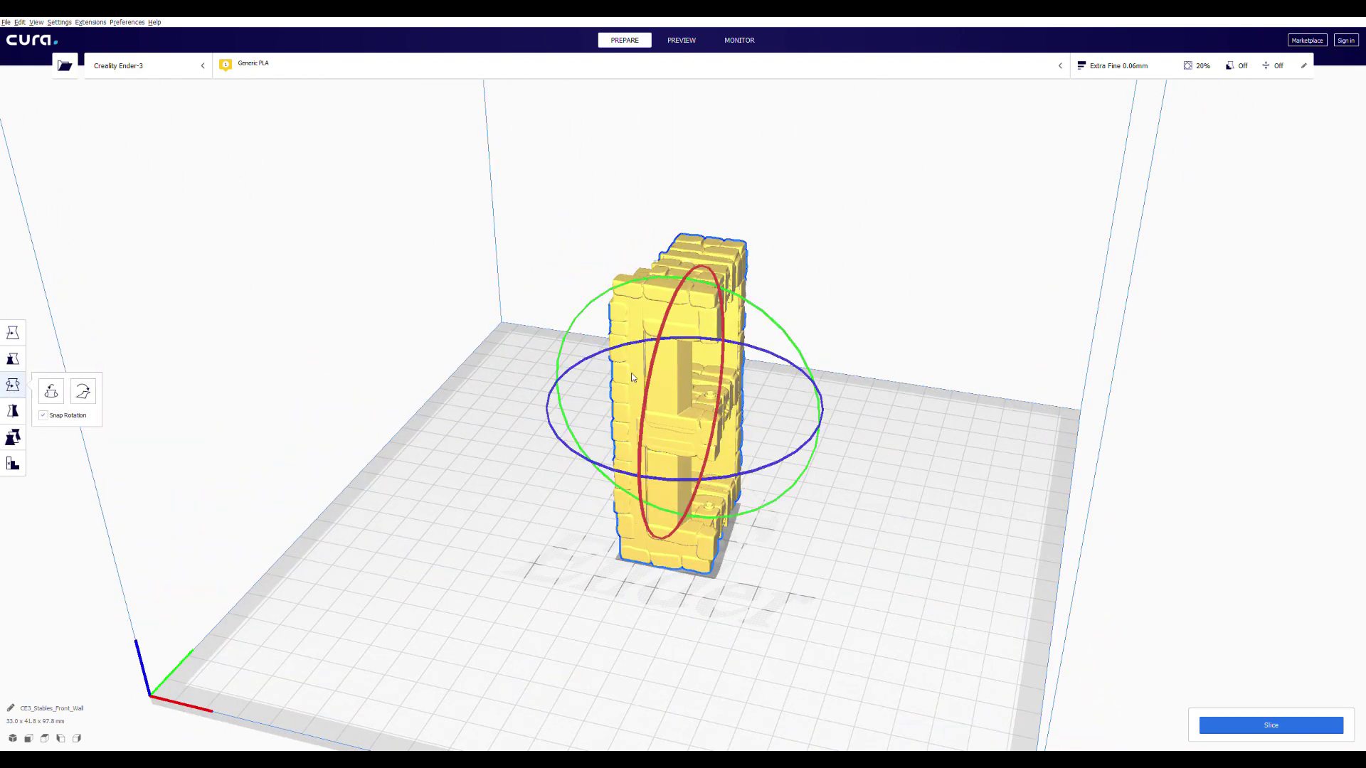
left_click_drag(577, 324, 465, 425)
left_click_drag(674, 387, 638, 604)
right_click_drag(797, 555, 811, 485)
left_click(13, 336)
Step: Enable Generate Support in the print settings for the wall's overhangs and slice the model with the Extra Fine 0.06 mm profile
scroll(390, 376, "up", 4)
right_click_drag(363, 298, 503, 244)
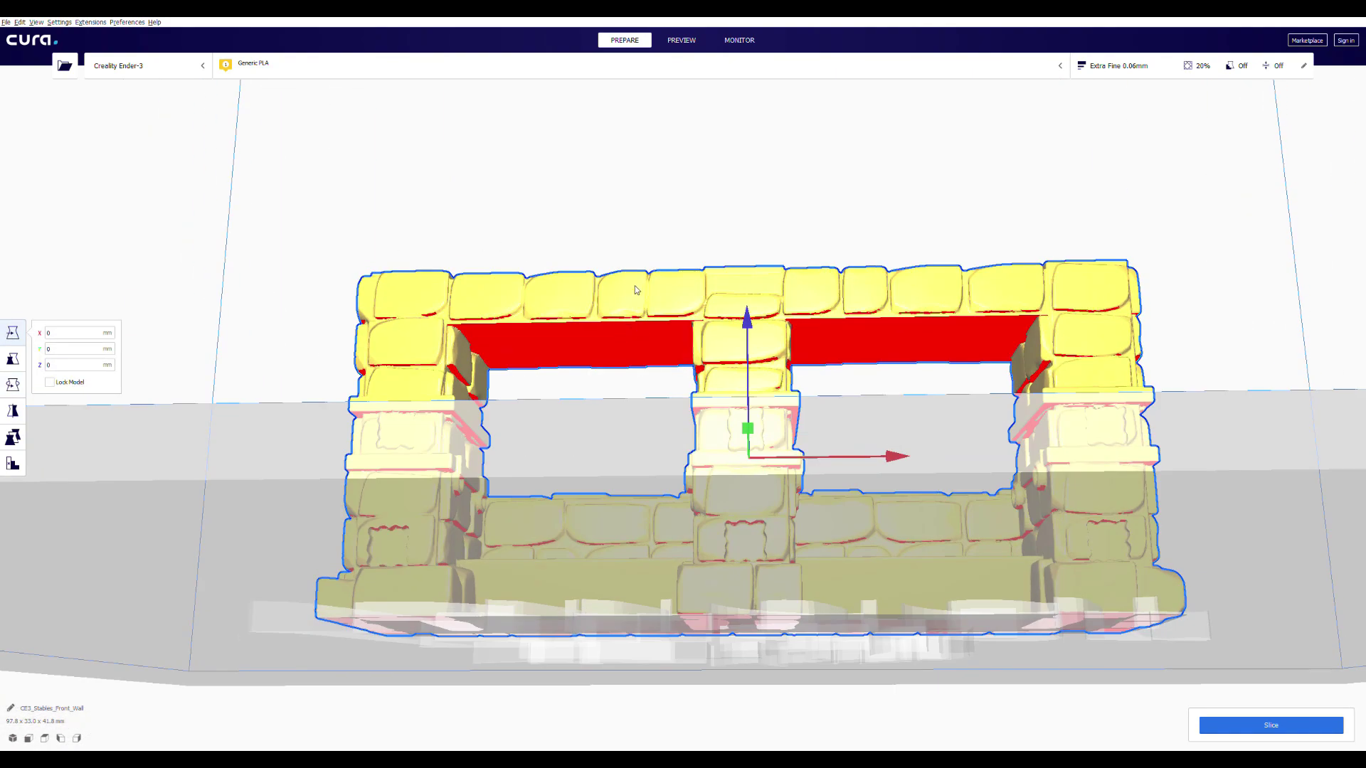
right_click_drag(626, 283, 641, 358)
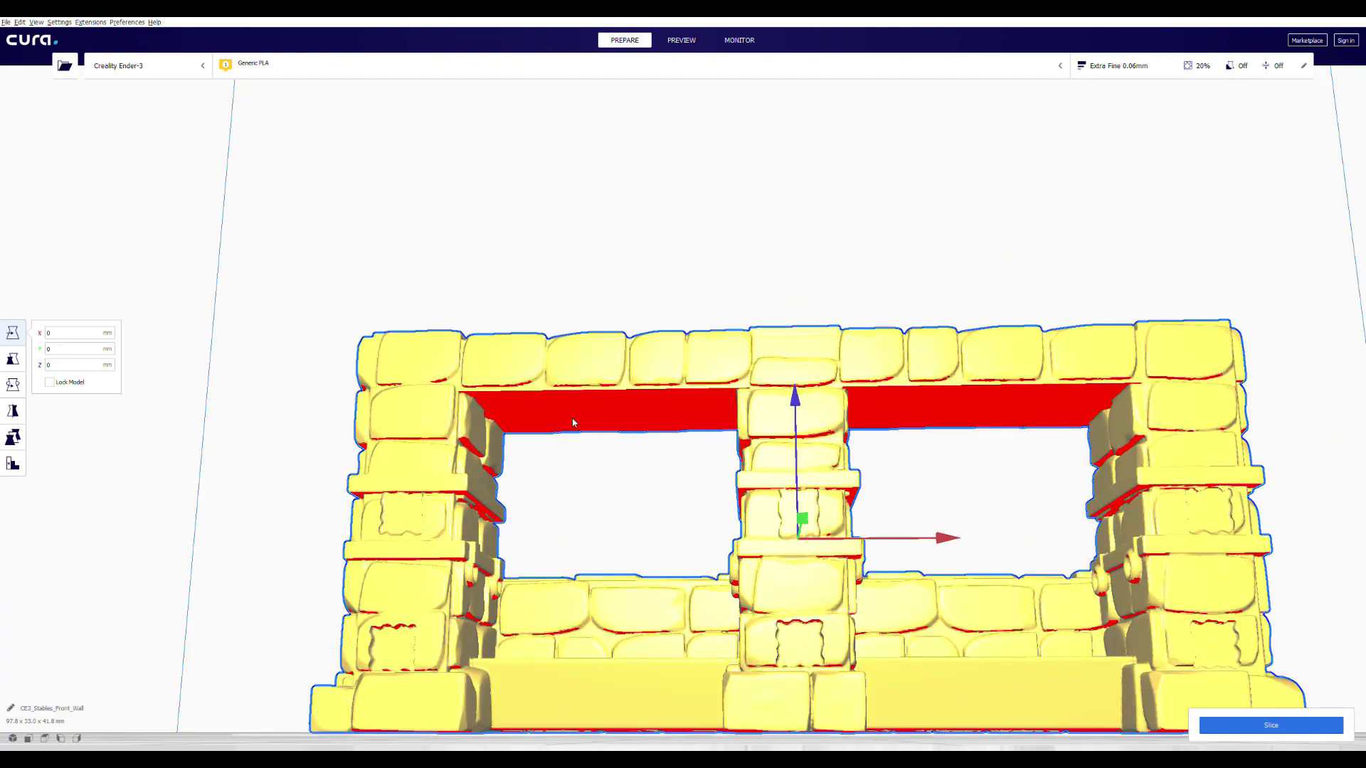
scroll(934, 426, "down", 1)
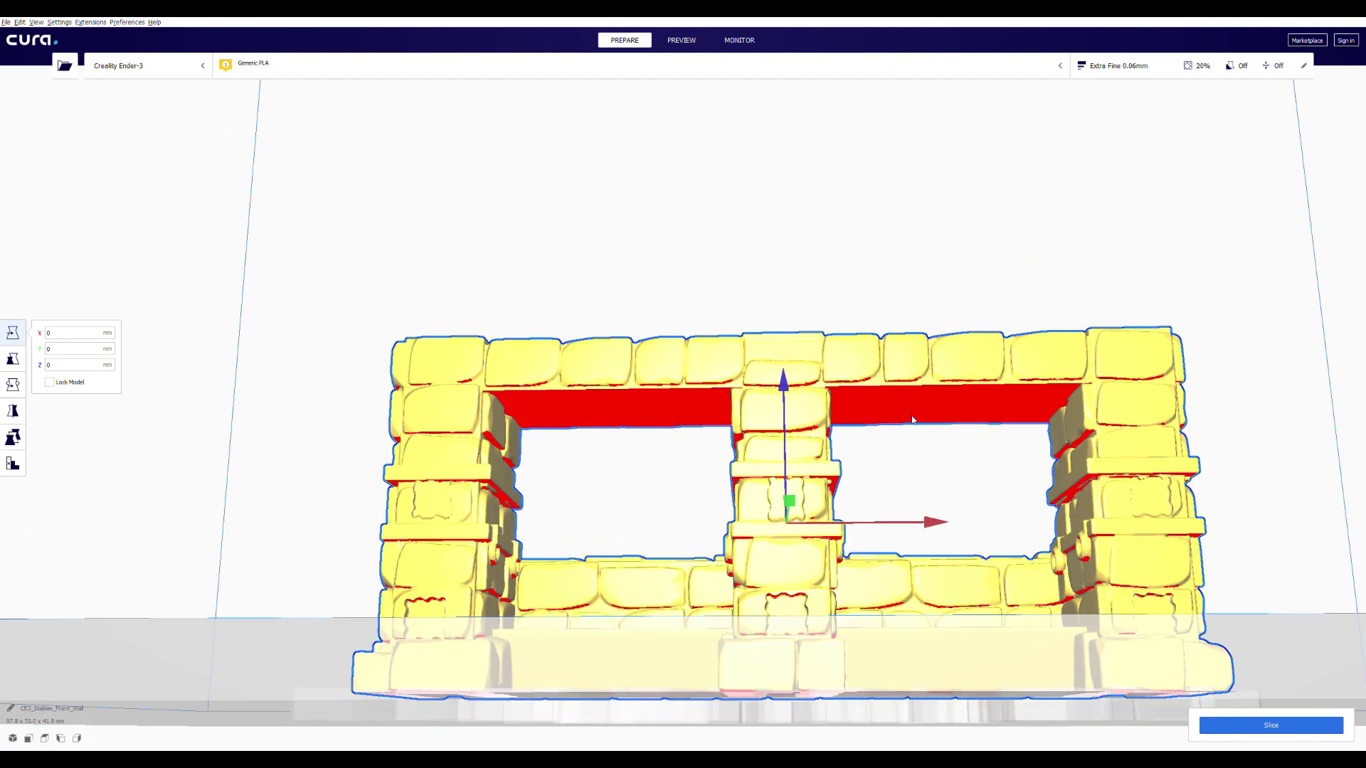
right_click_drag(913, 418, 915, 455)
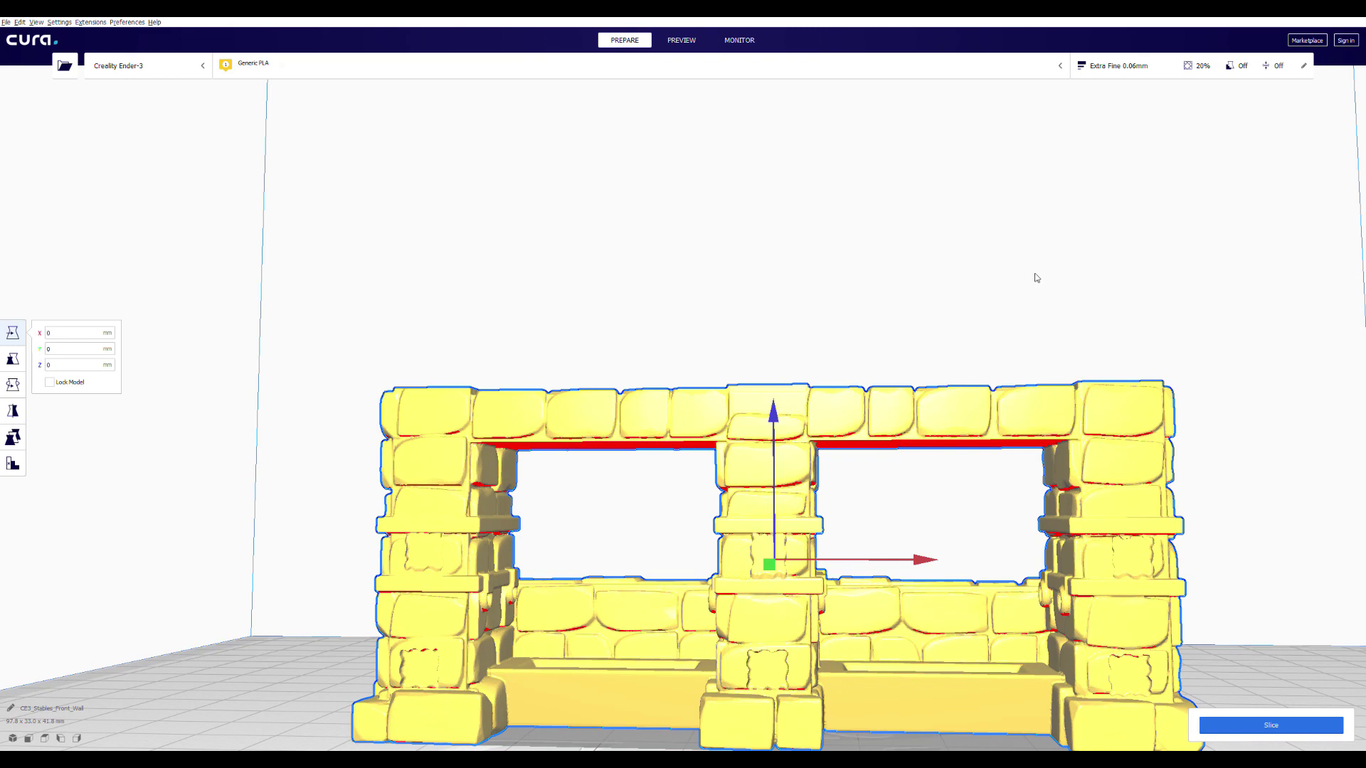
left_click(1159, 68)
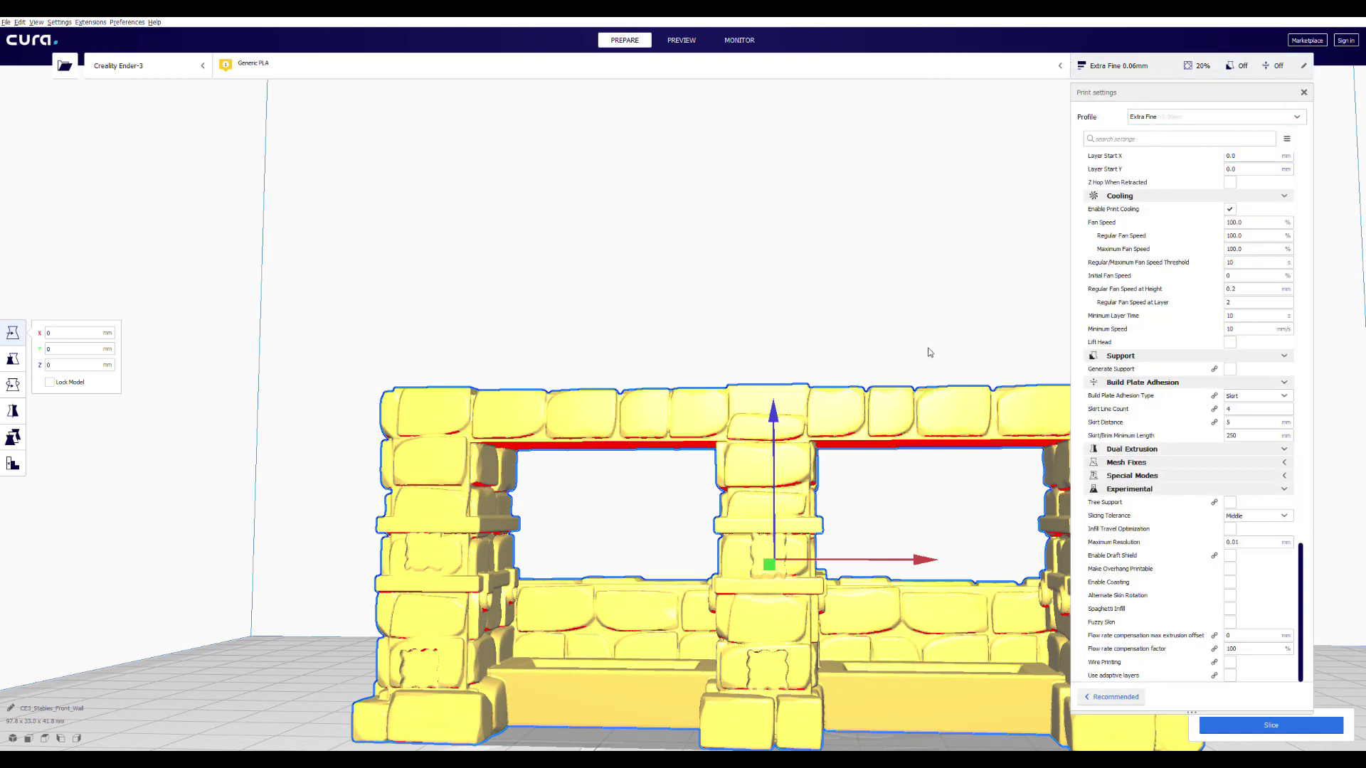
scroll(930, 352, "down", 1)
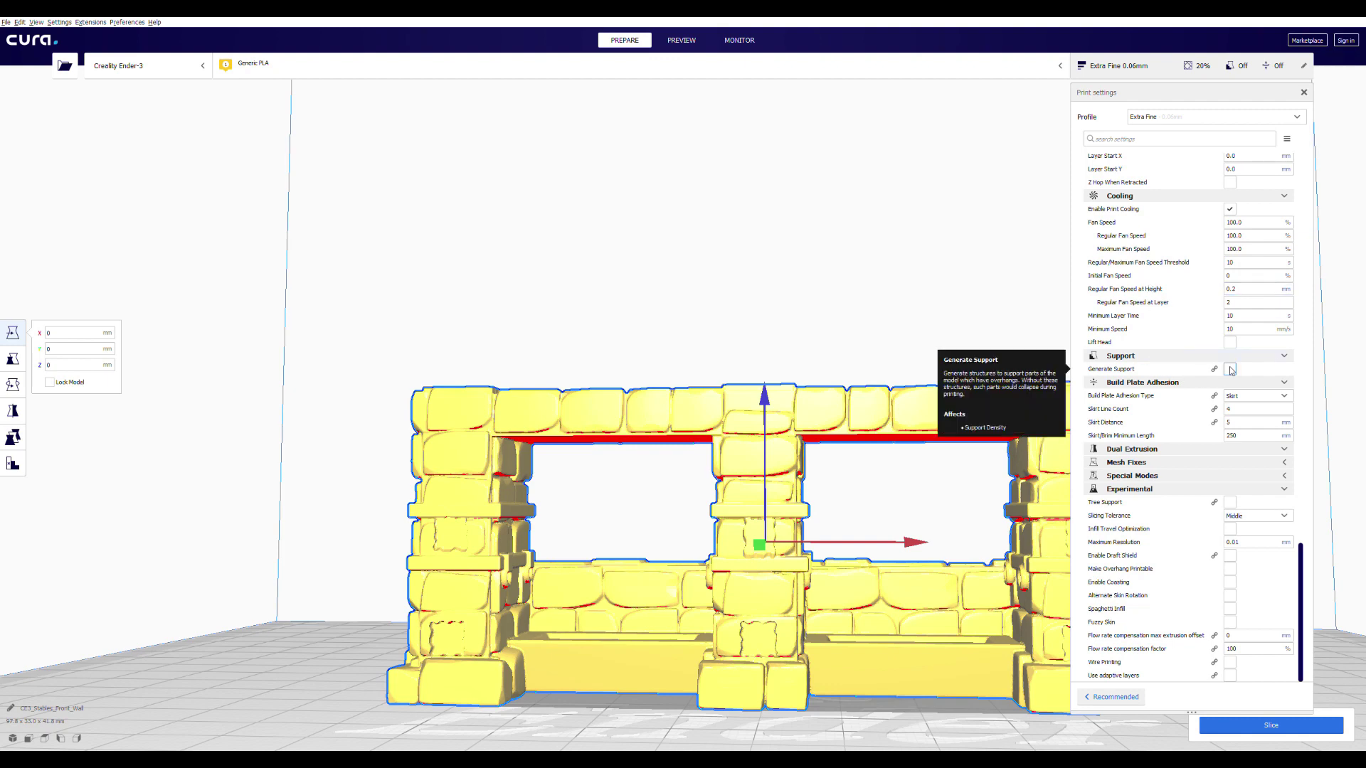
left_click(1230, 370)
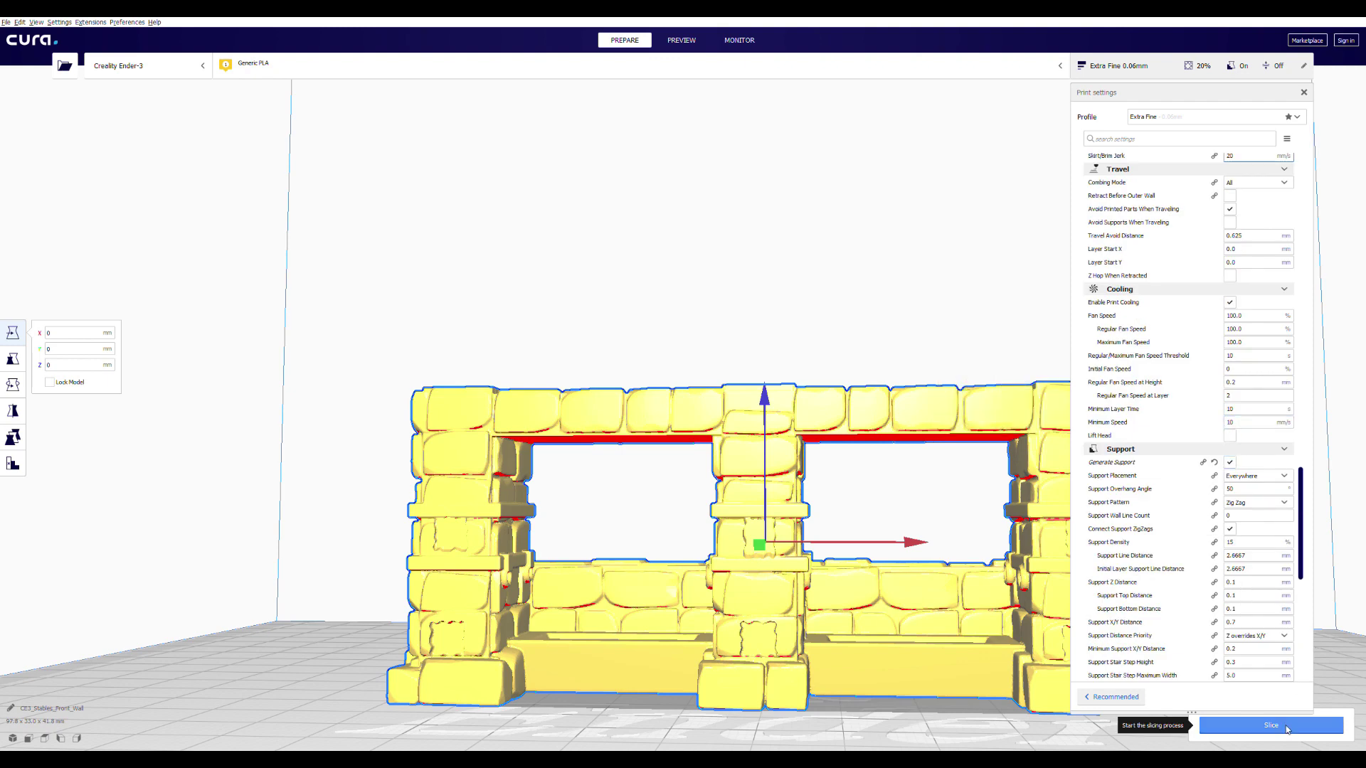
key("ctrl+p")
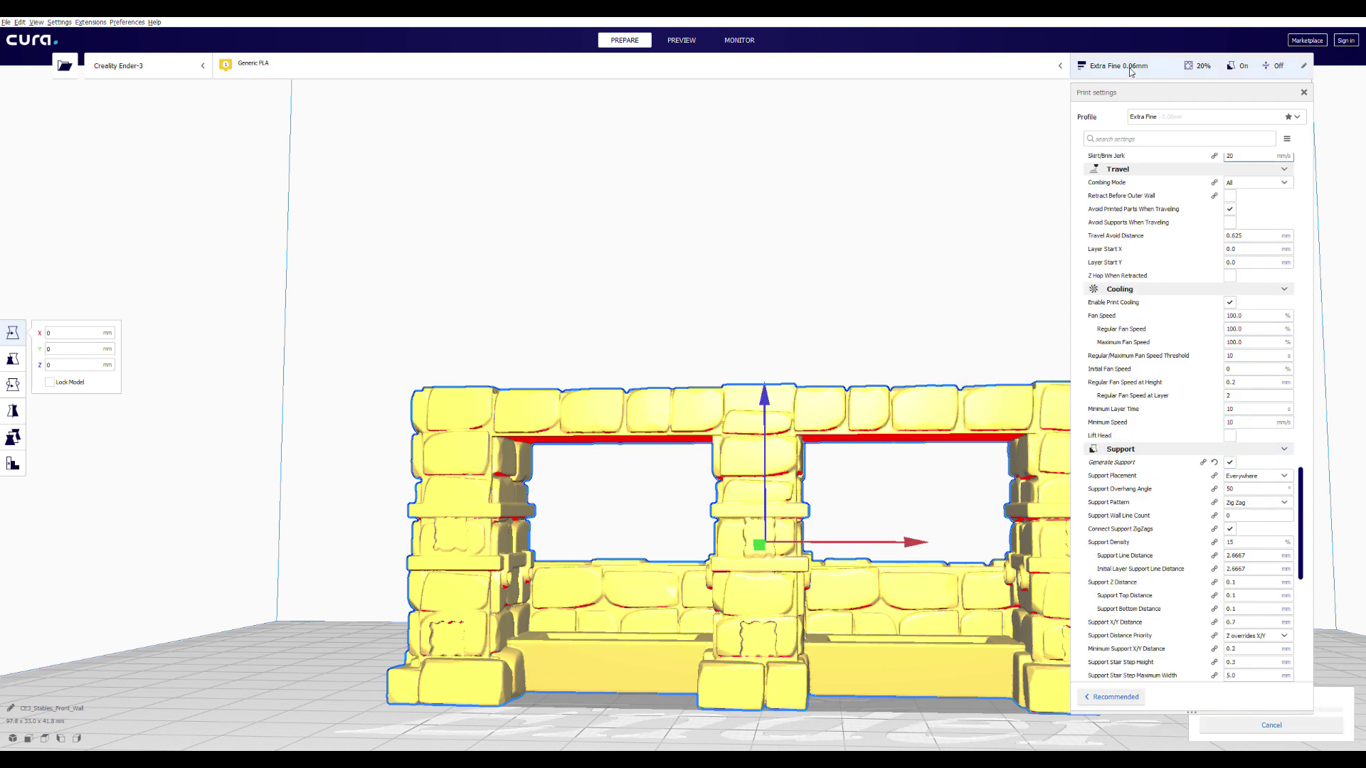
left_click(1161, 69)
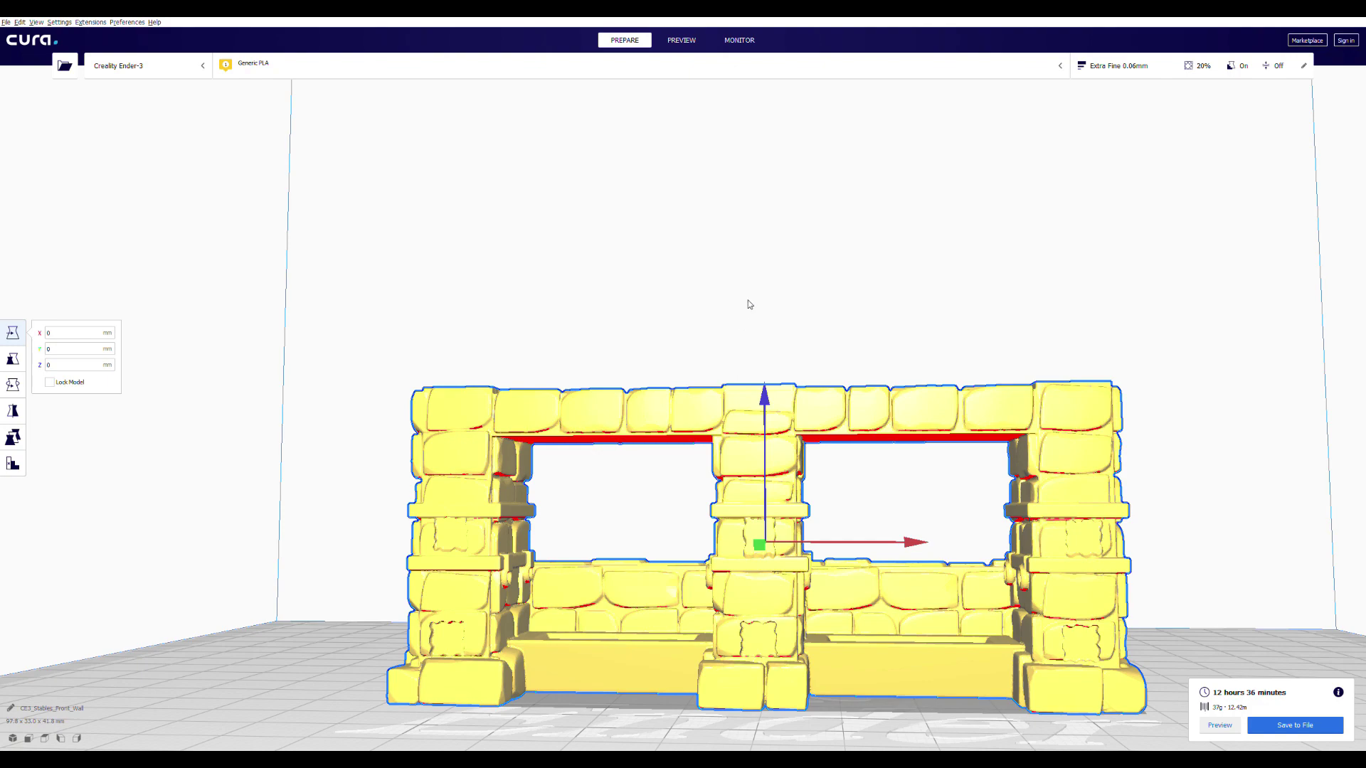
Step: Preview the sliced layers and examine the supports filling the two window openings from the front and back of the wall
right_click_drag(747, 302, 848, 311)
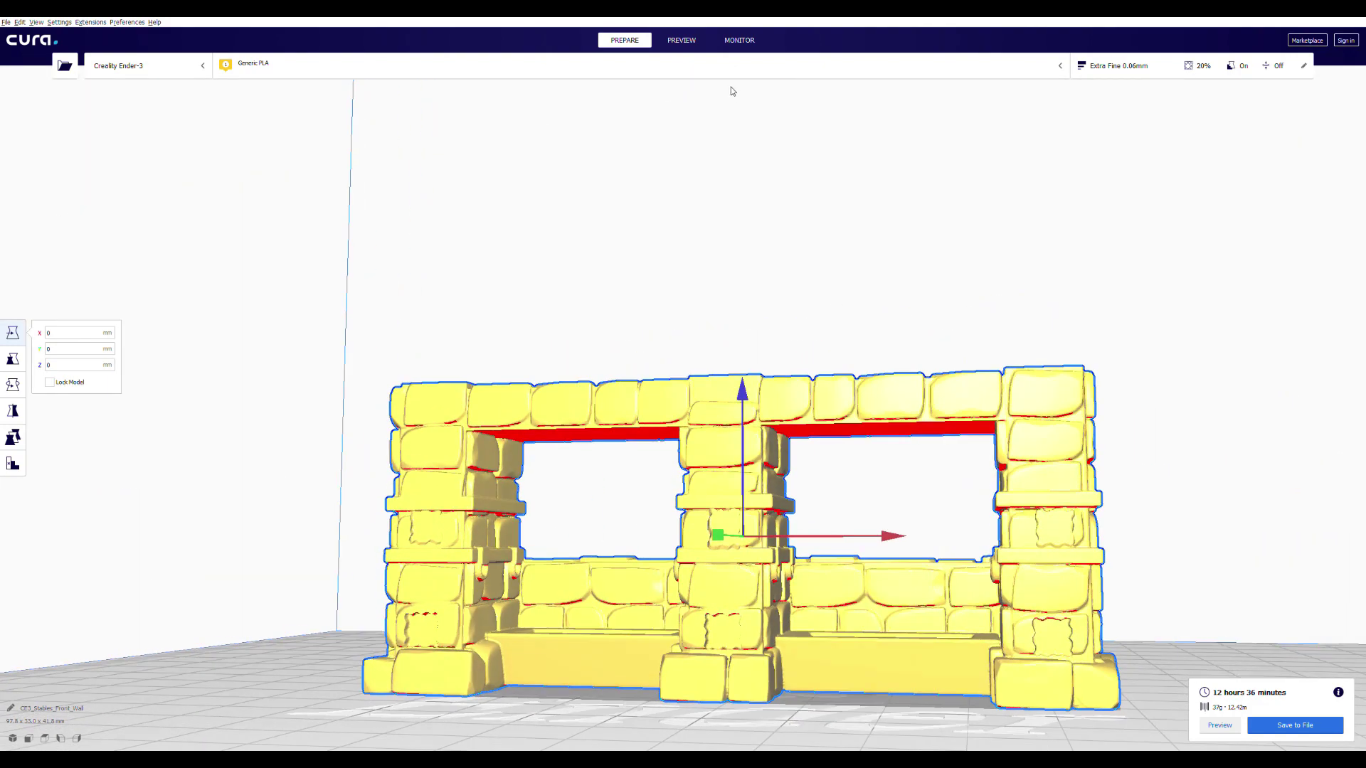
left_click(687, 43)
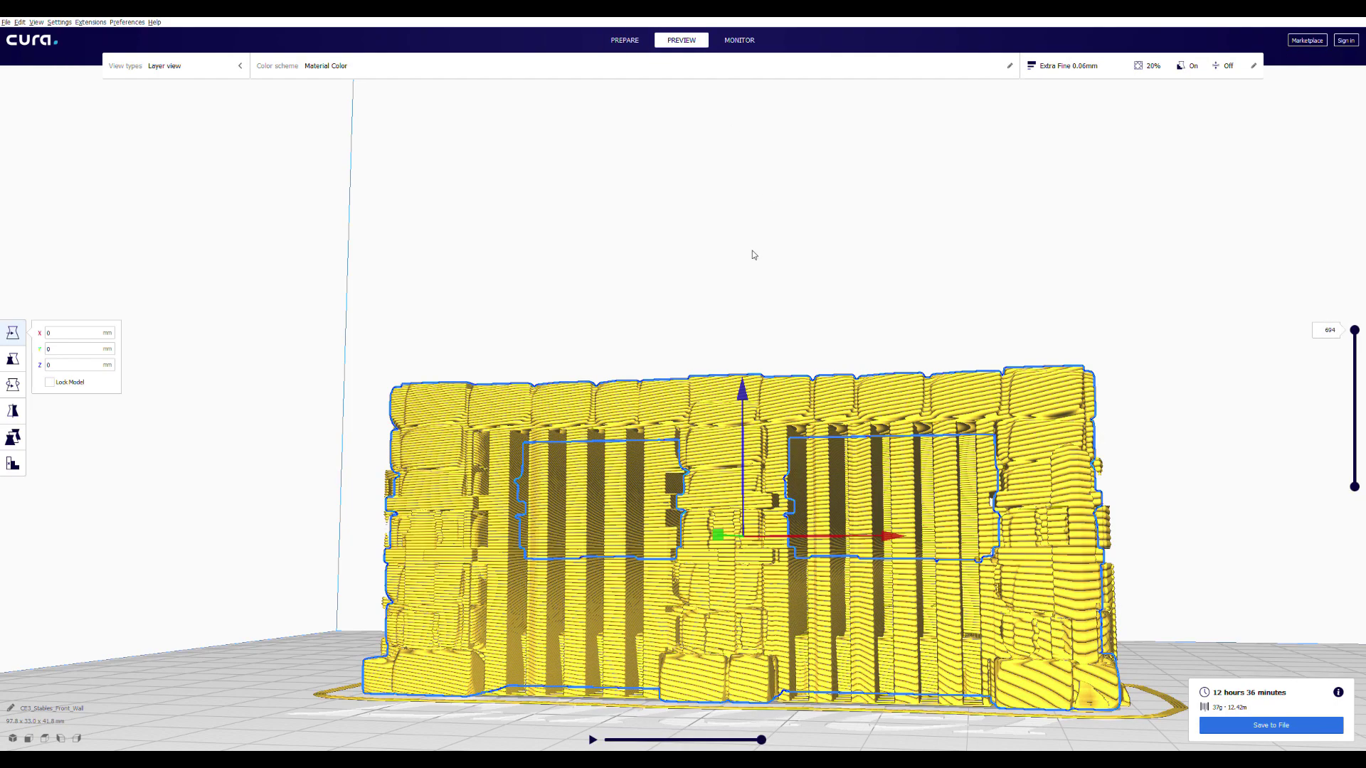
right_click_drag(753, 253, 650, 251)
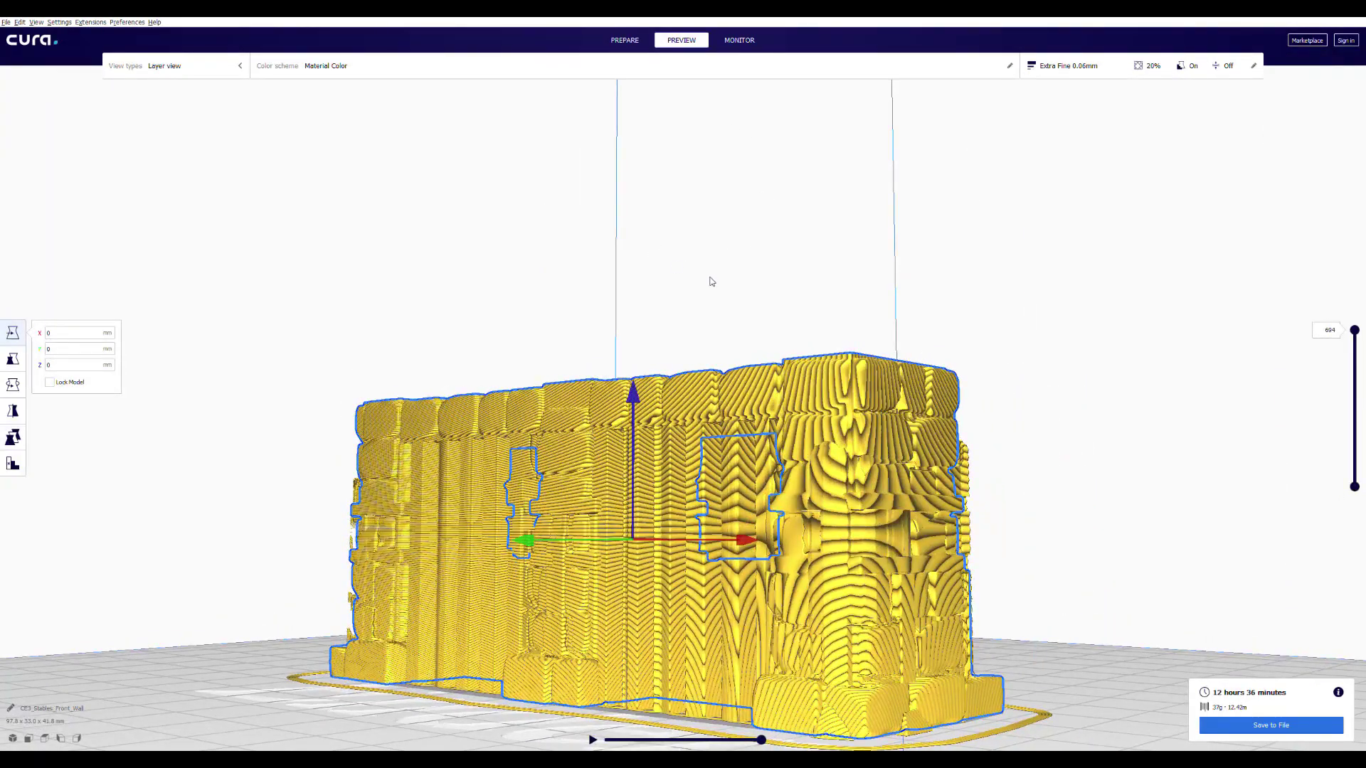
right_click_drag(780, 356, 902, 369)
right_click_drag(472, 513, 762, 486)
scroll(764, 490, "up", 2)
middle_click_drag(764, 491, 935, 383)
scroll(935, 383, "up", 1)
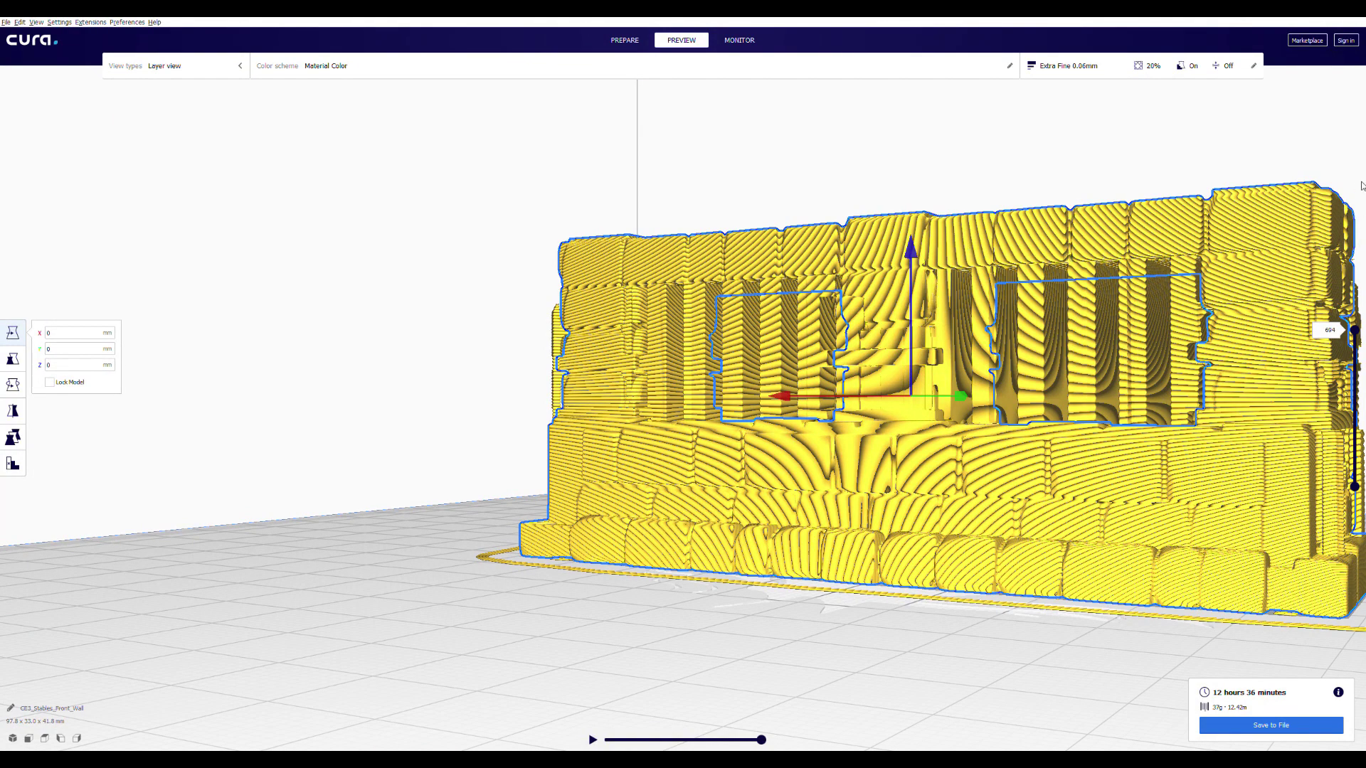
right_click_drag(1275, 225, 1125, 296)
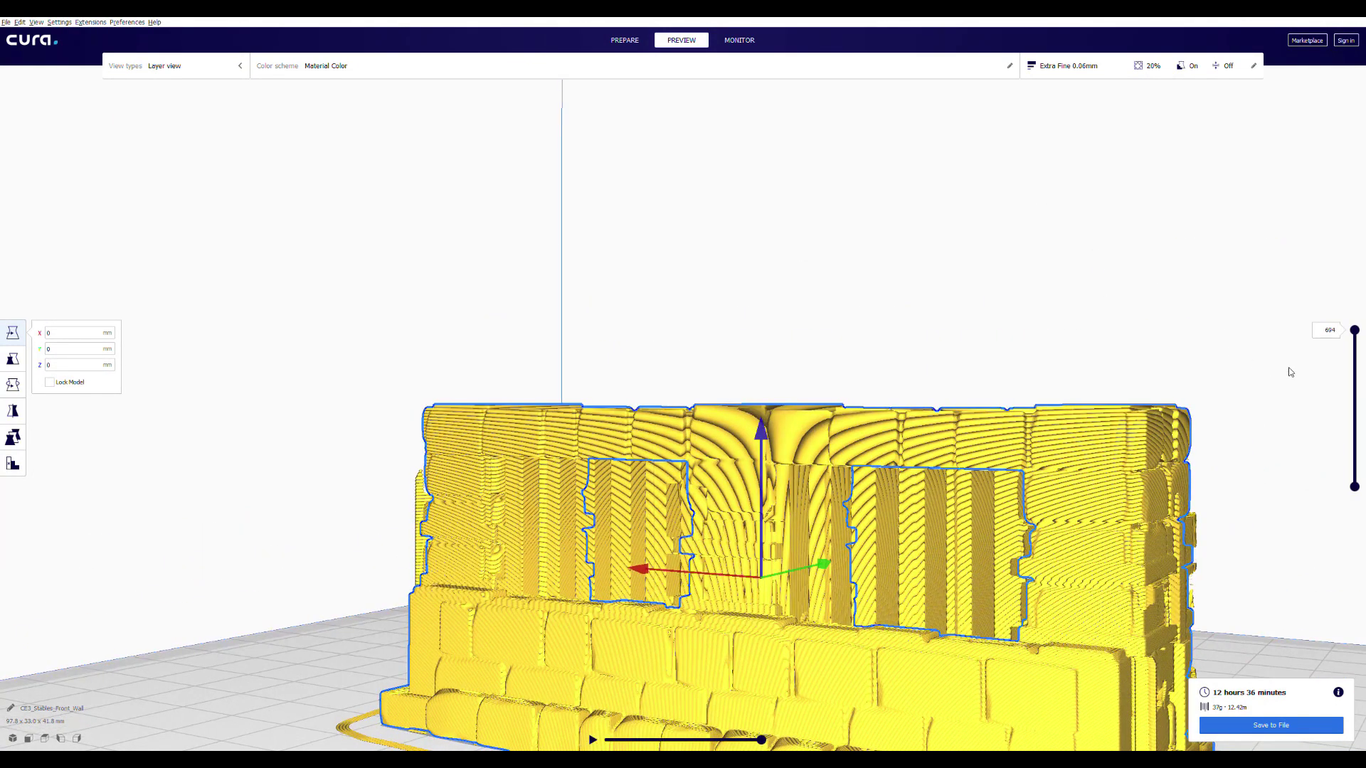
mouse_move(1355, 331)
left_mouse_down()
mouse_move(1357, 368)
mouse_move(1355, 330)
left_mouse_up()
right_click_drag(1110, 297, 525, 265)
scroll(465, 438, "up", 3)
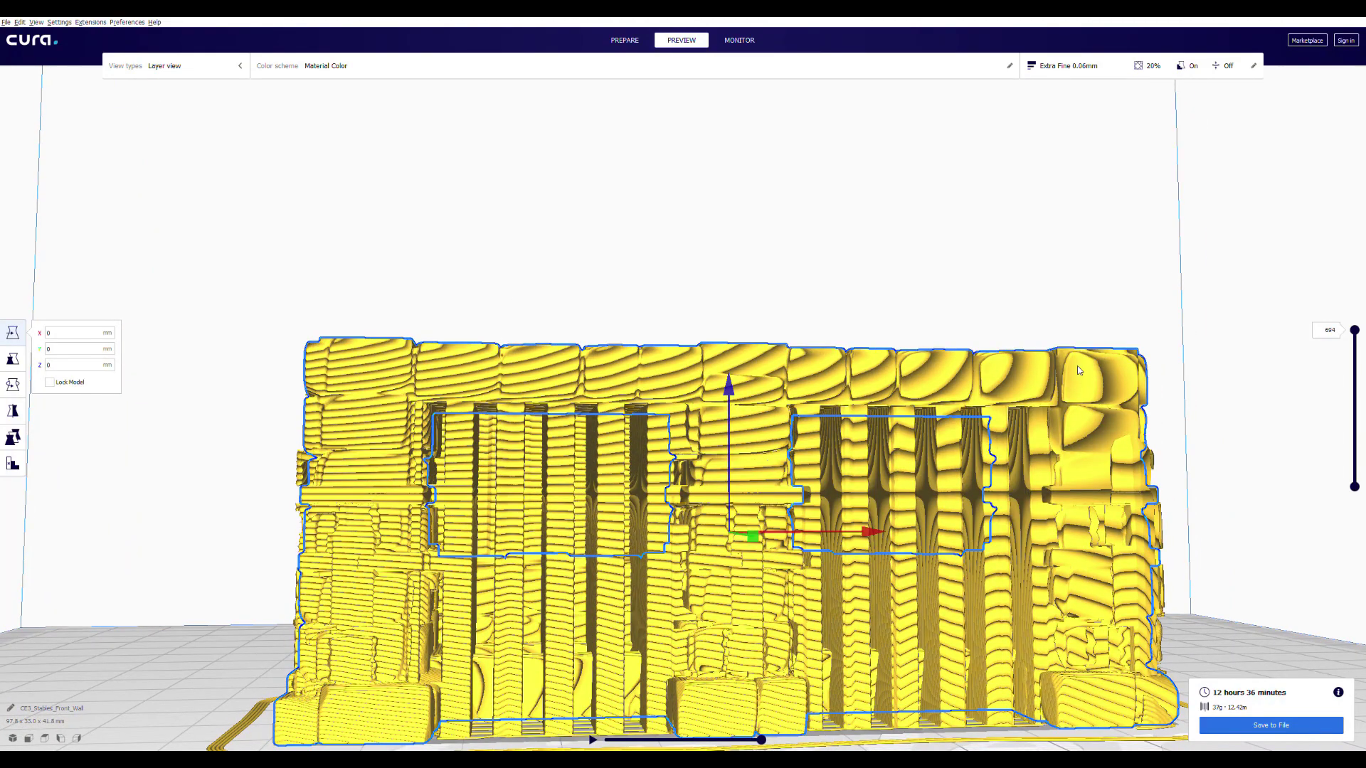
right_click_drag(1080, 370, 939, 400)
scroll(765, 540, "down", 3)
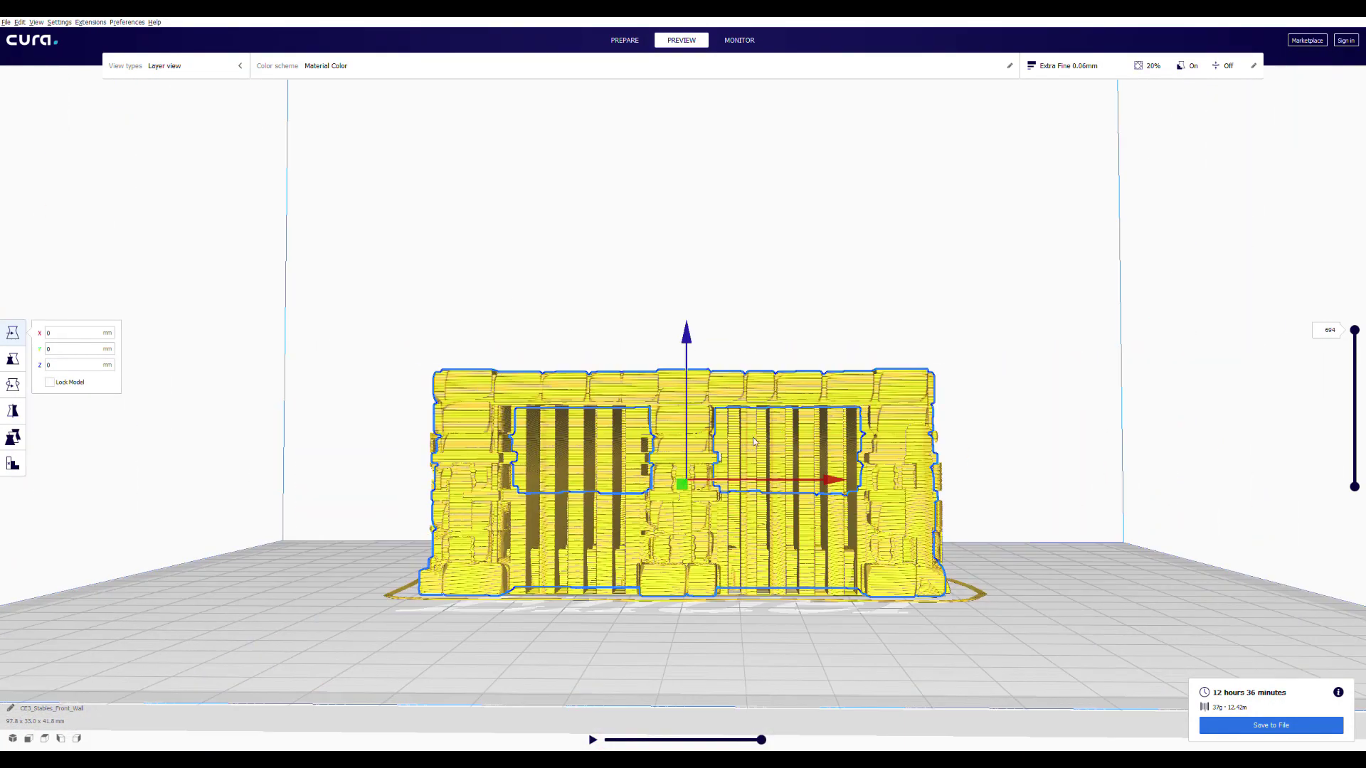
Step: Examine the supports around the wall's end pillar, rear side and front in the layer preview
right_click_drag(739, 443, 523, 428)
scroll(611, 455, "up", 4)
middle_click_drag(611, 475, 640, 417)
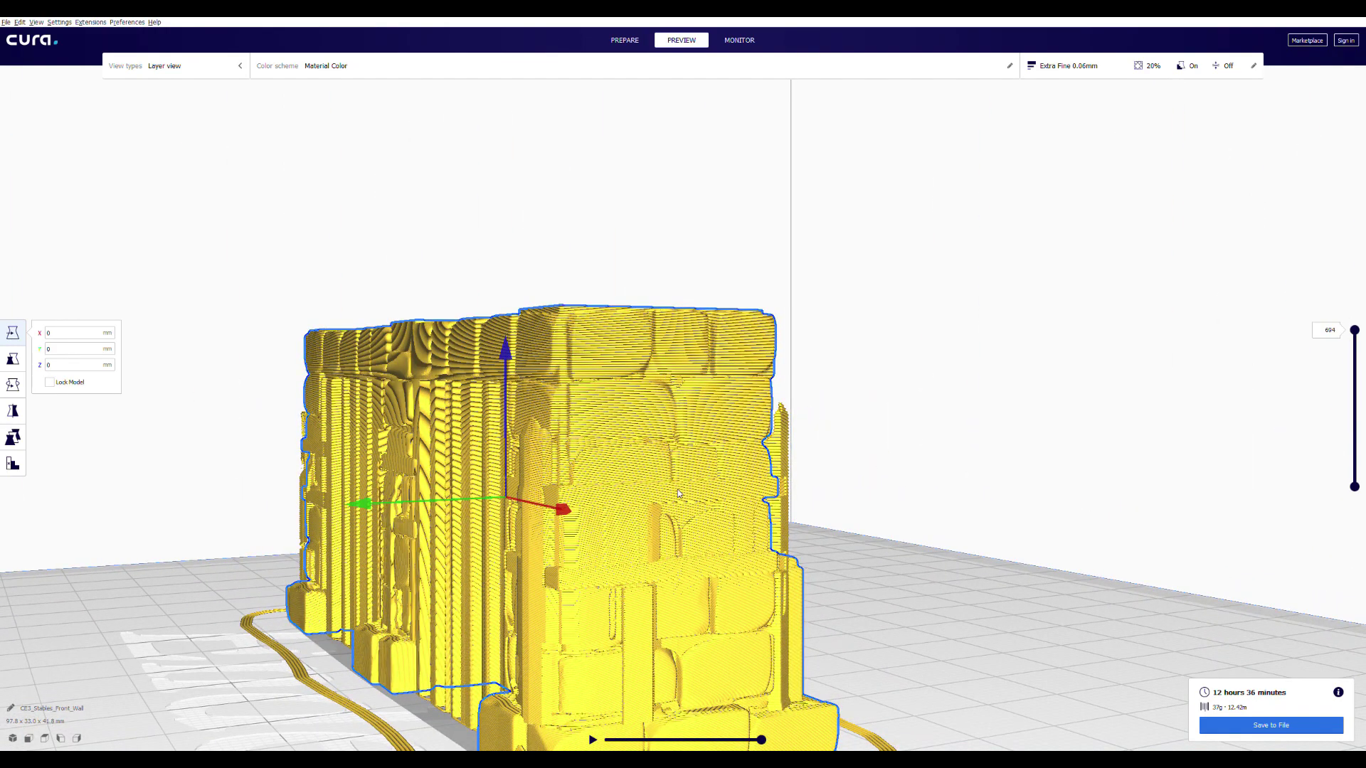
scroll(597, 458, "down", 2)
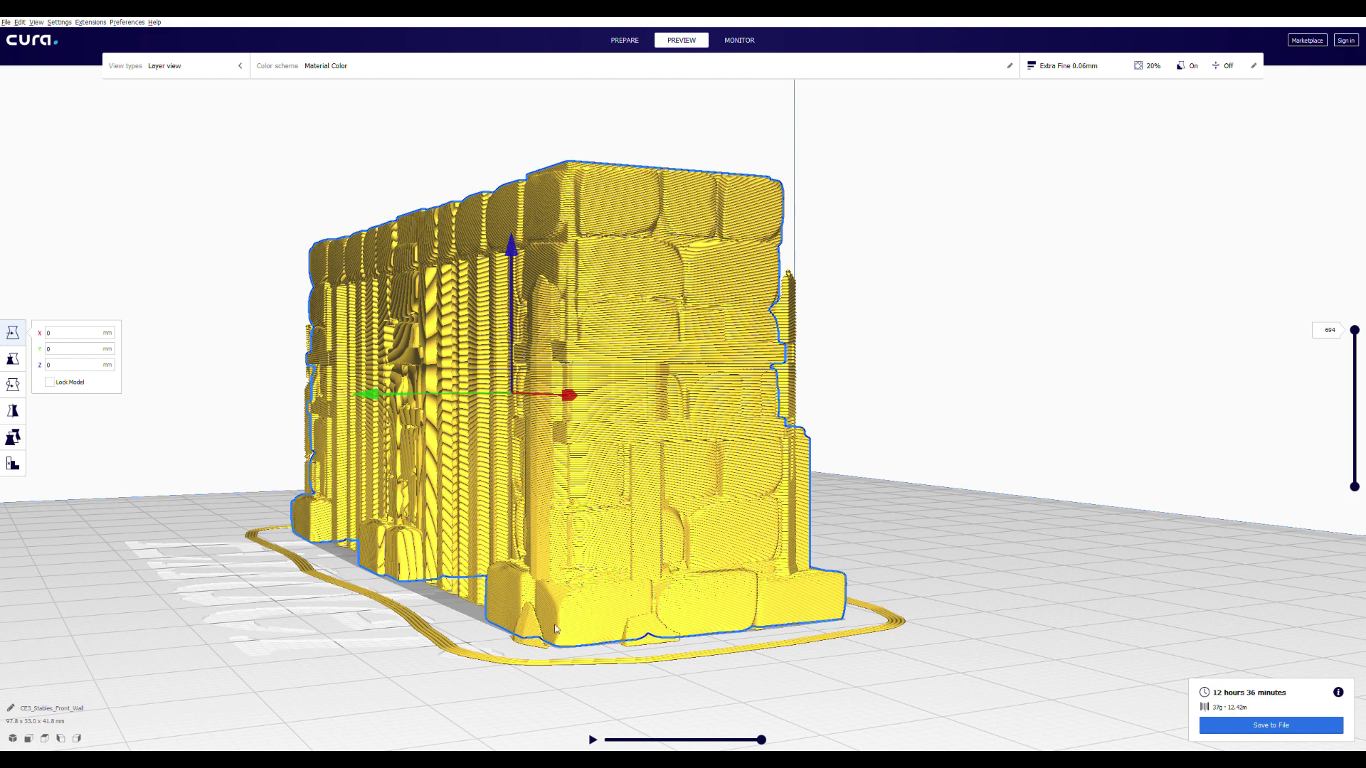
scroll(658, 567, "up", 3)
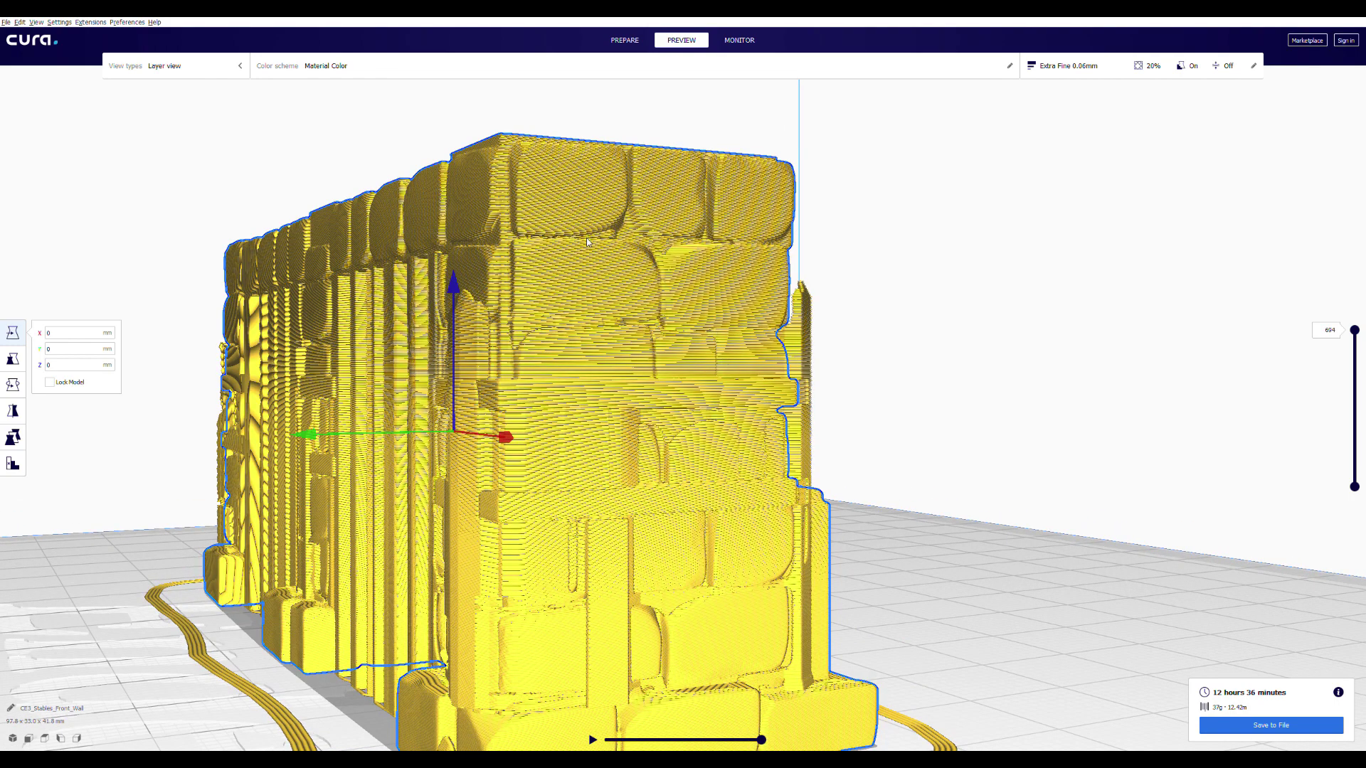
scroll(608, 240, "down", 4)
right_click_drag(608, 239, 486, 295)
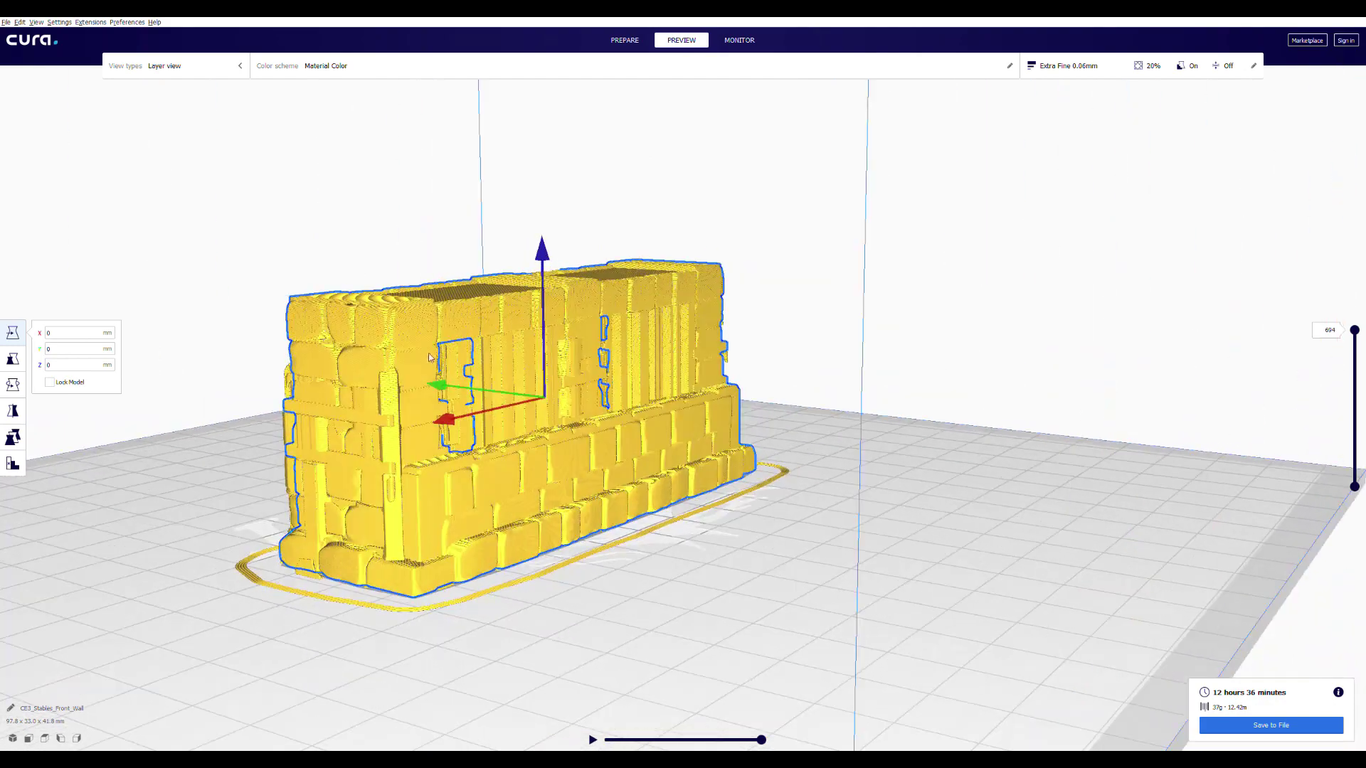
scroll(441, 431, "down", 3)
right_click_drag(451, 406, 800, 463)
scroll(800, 464, "up", 5)
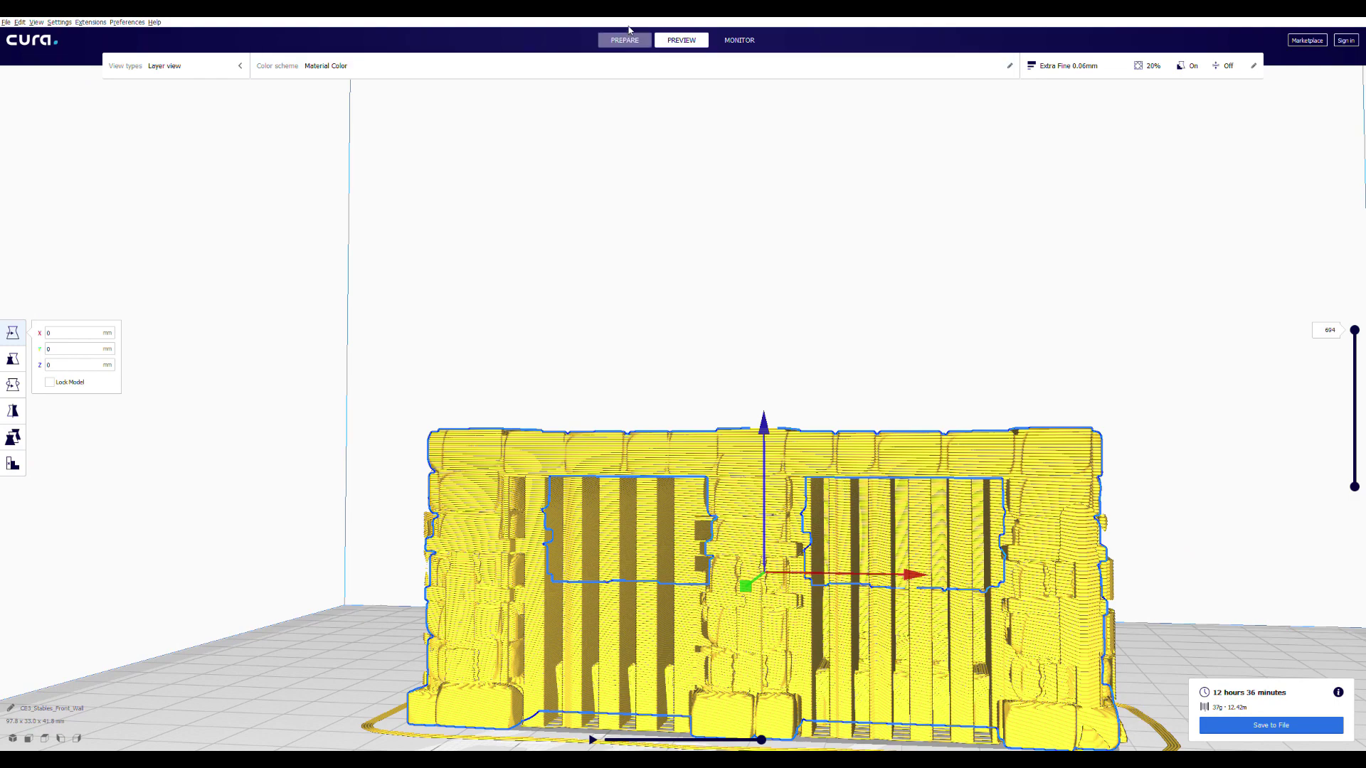
Step: Return to the Prepare view and inspect the overhangs under the lintel, on the end pillar and beneath the wall's base
left_click(633, 41)
scroll(637, 284, "down", 5)
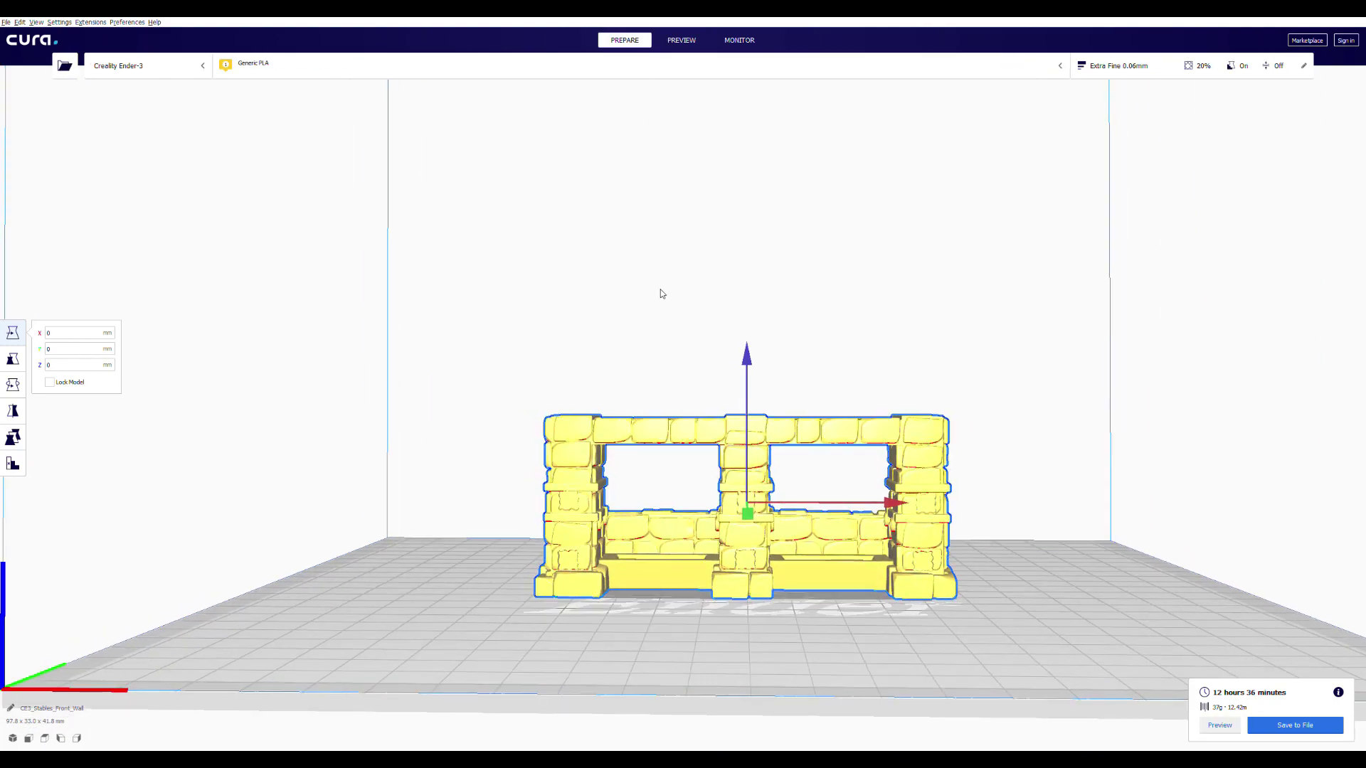
scroll(658, 296, "up", 5)
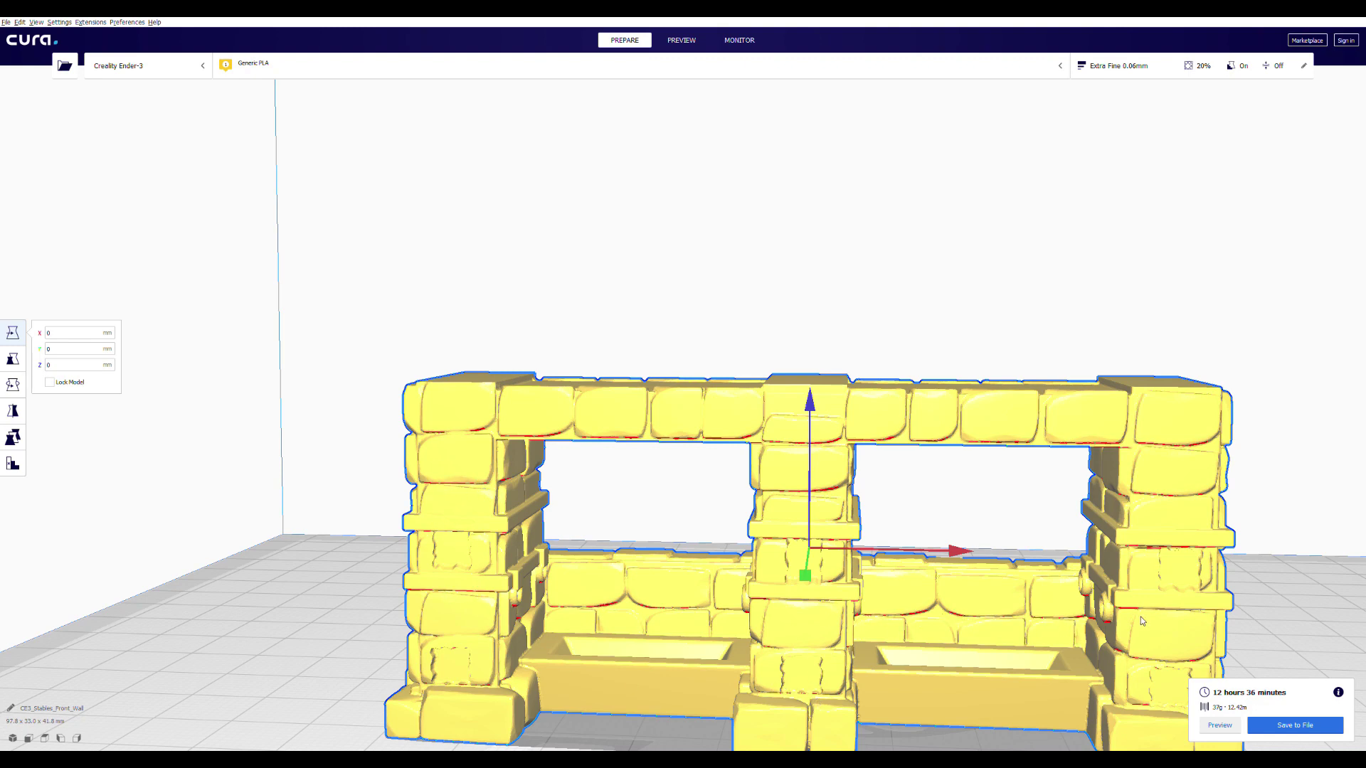
scroll(1124, 530, "up", 3)
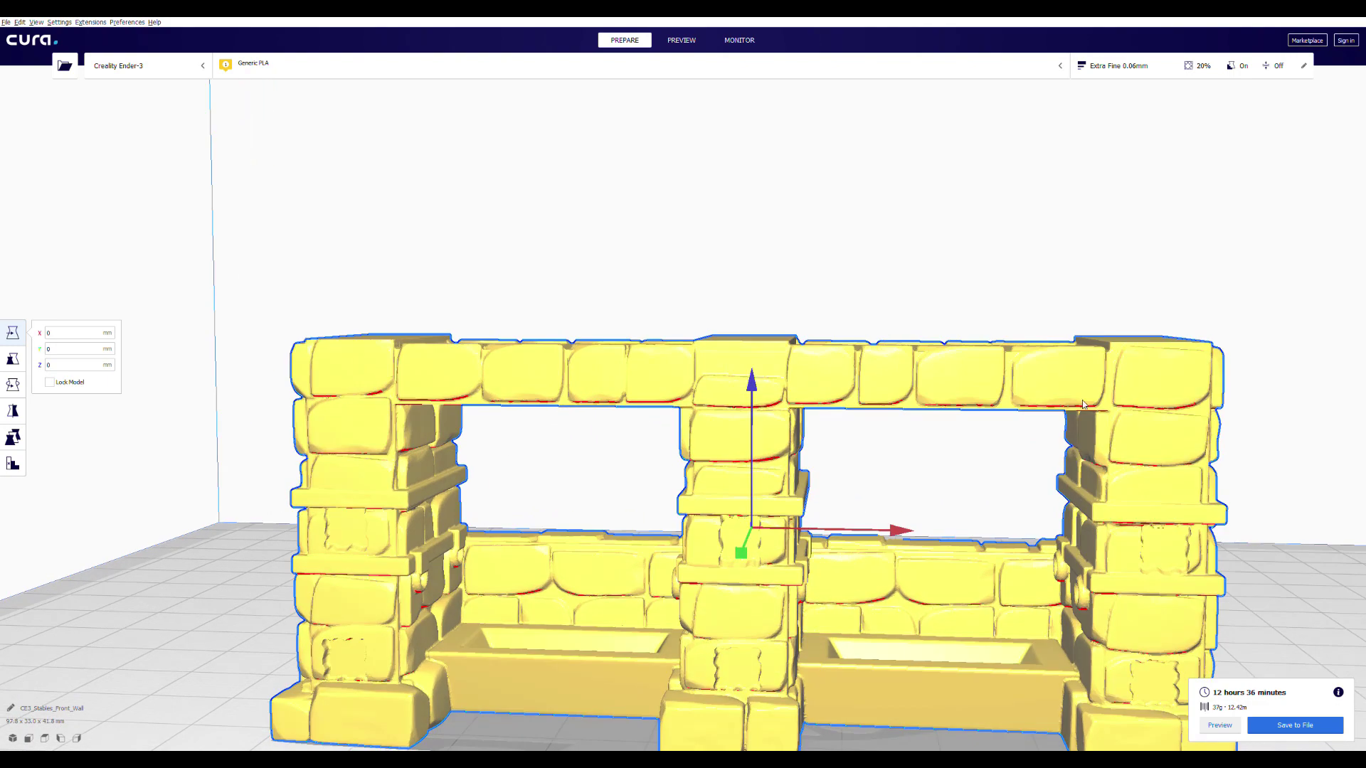
right_click_drag(696, 437, 767, 322)
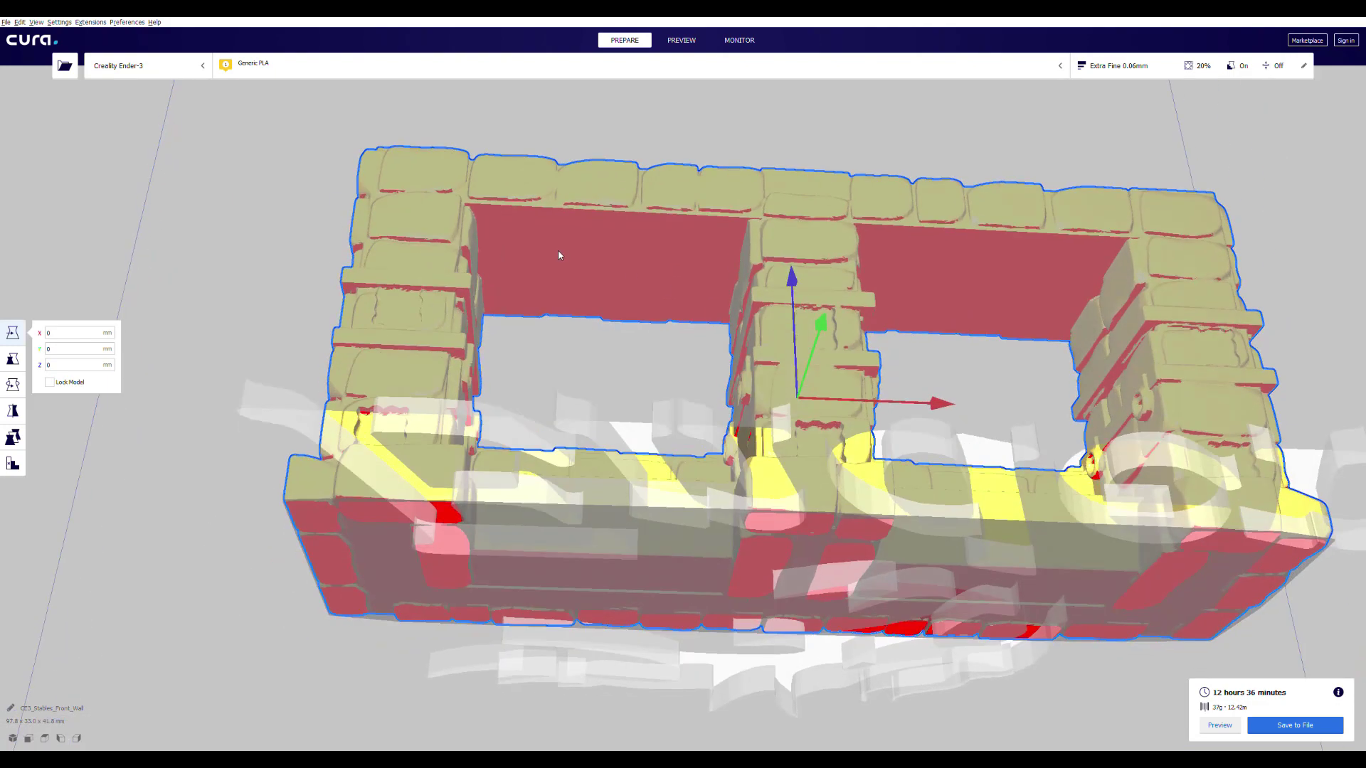
right_click_drag(1046, 299, 808, 294)
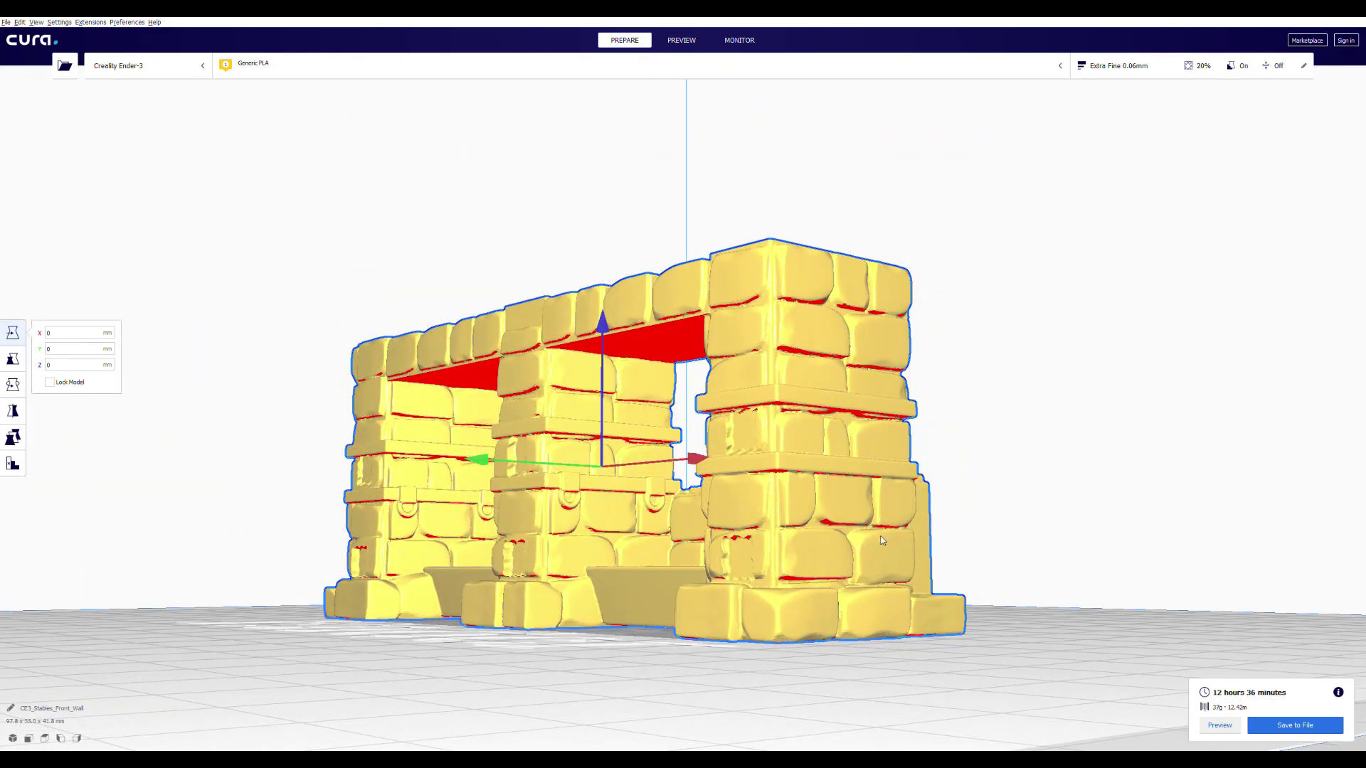
scroll(846, 488, "down", 3)
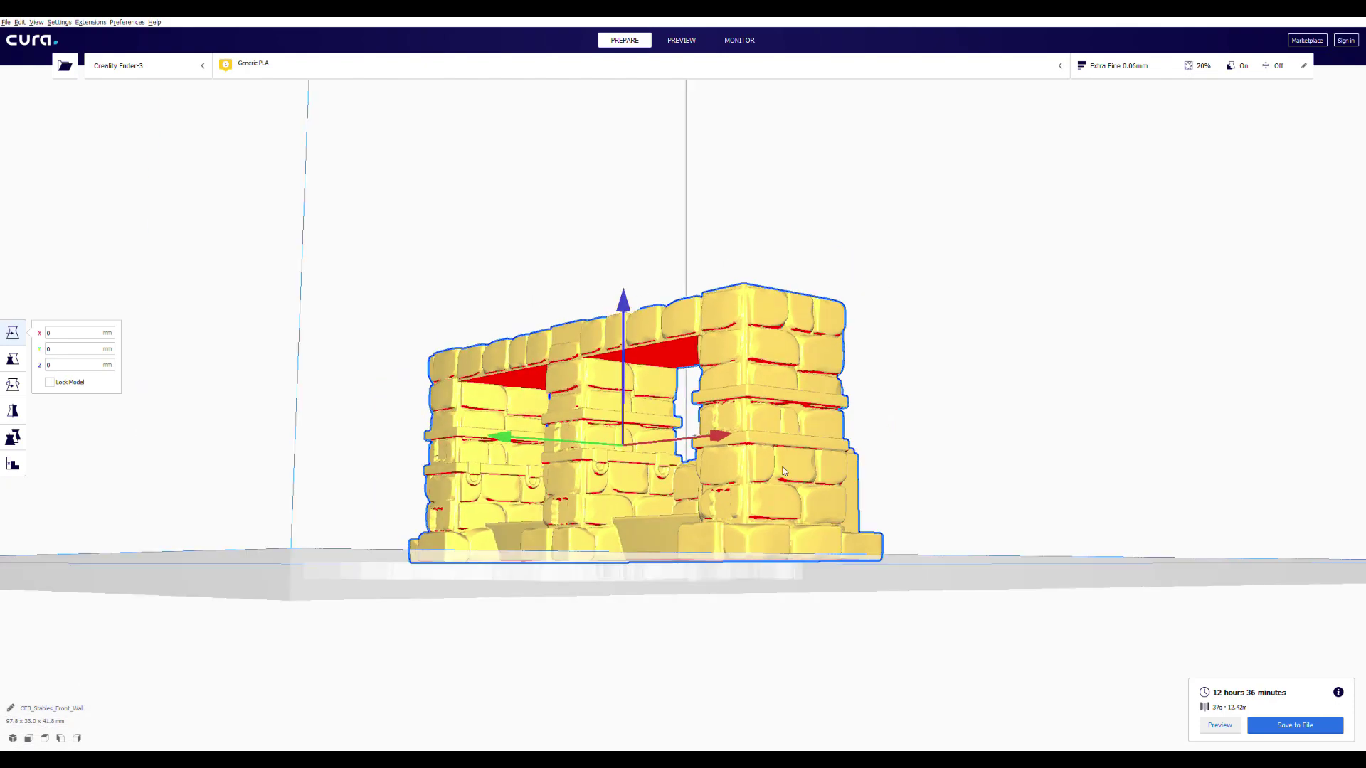
mouse_move(778, 460)
right_mouse_down()
mouse_move(898, 456)
mouse_move(754, 463)
right_mouse_up()
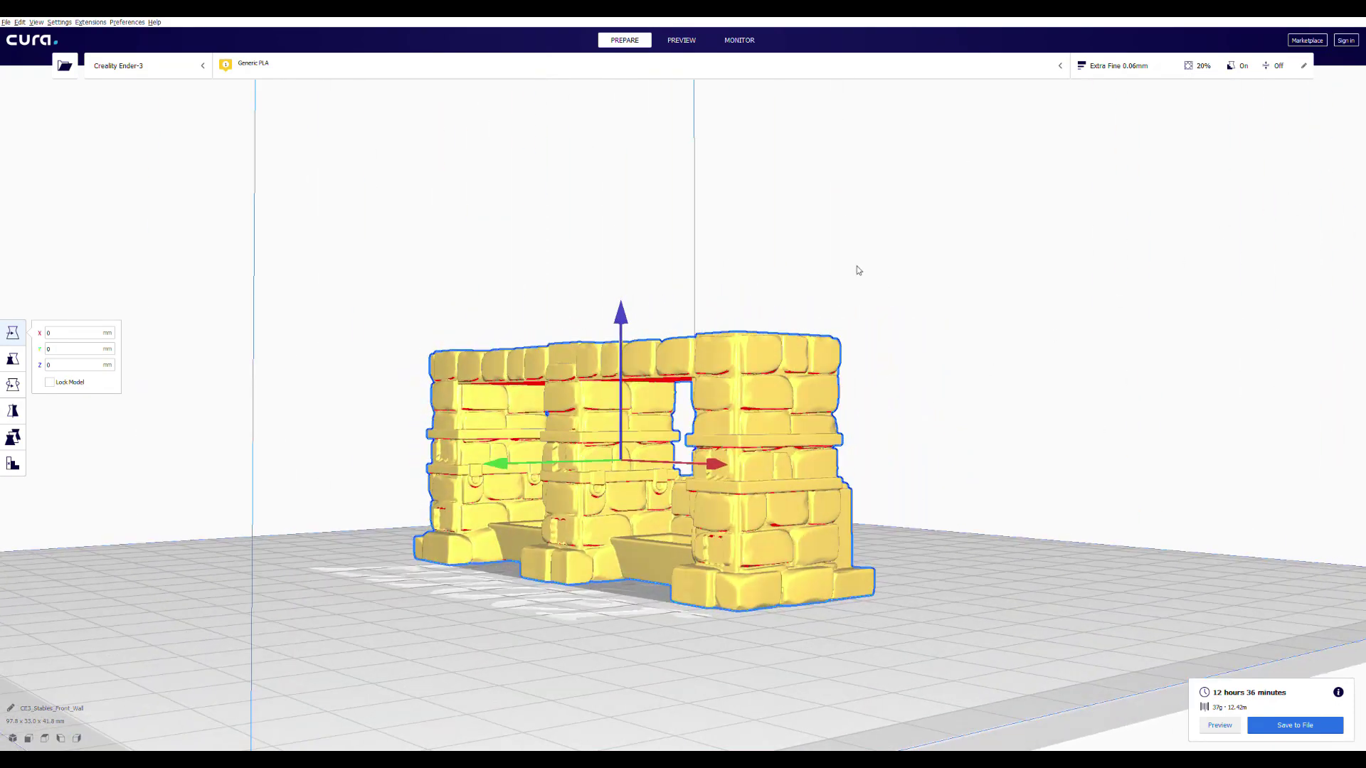
right_click_drag(792, 263, 1100, 252)
right_click_drag(634, 258, 799, 191)
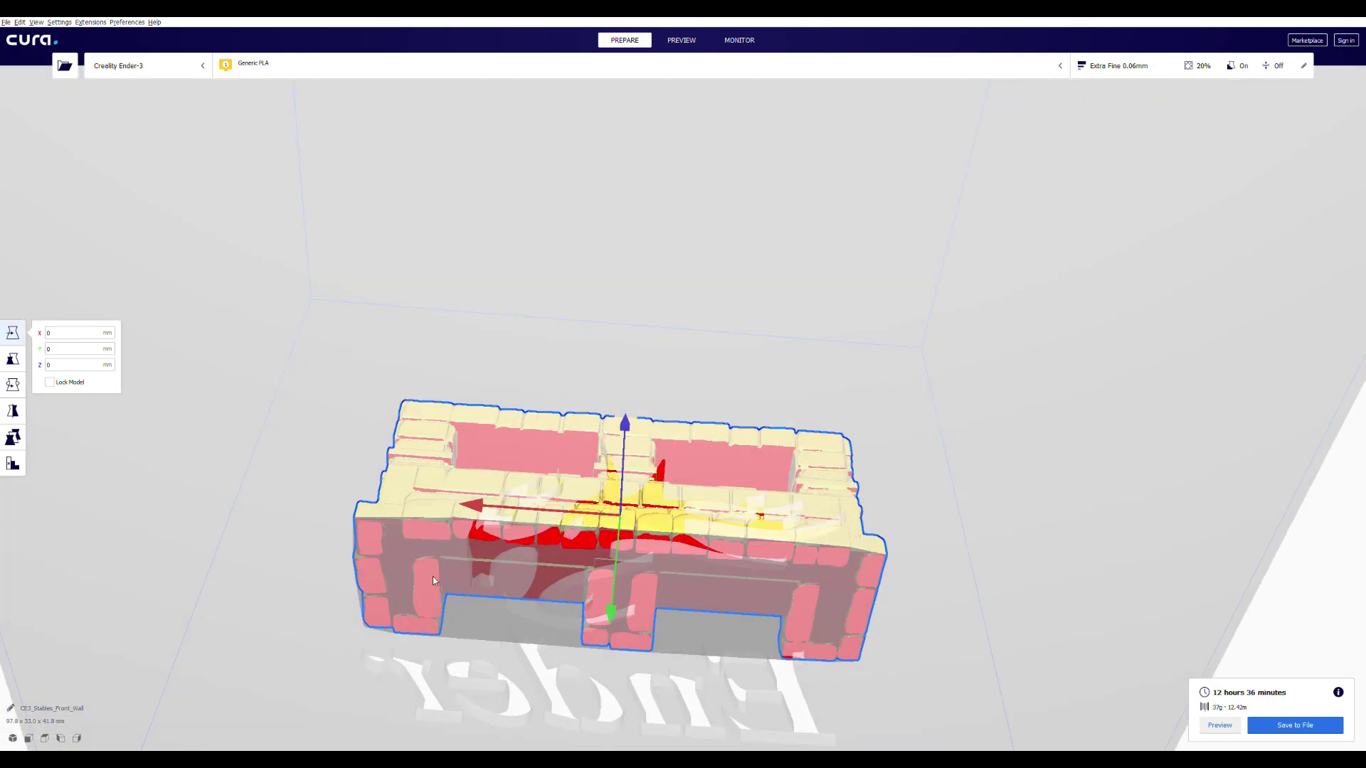
scroll(786, 555, "down", 3)
right_click_drag(763, 451, 611, 555)
scroll(608, 554, "up", 3)
scroll(436, 489, "up", 5)
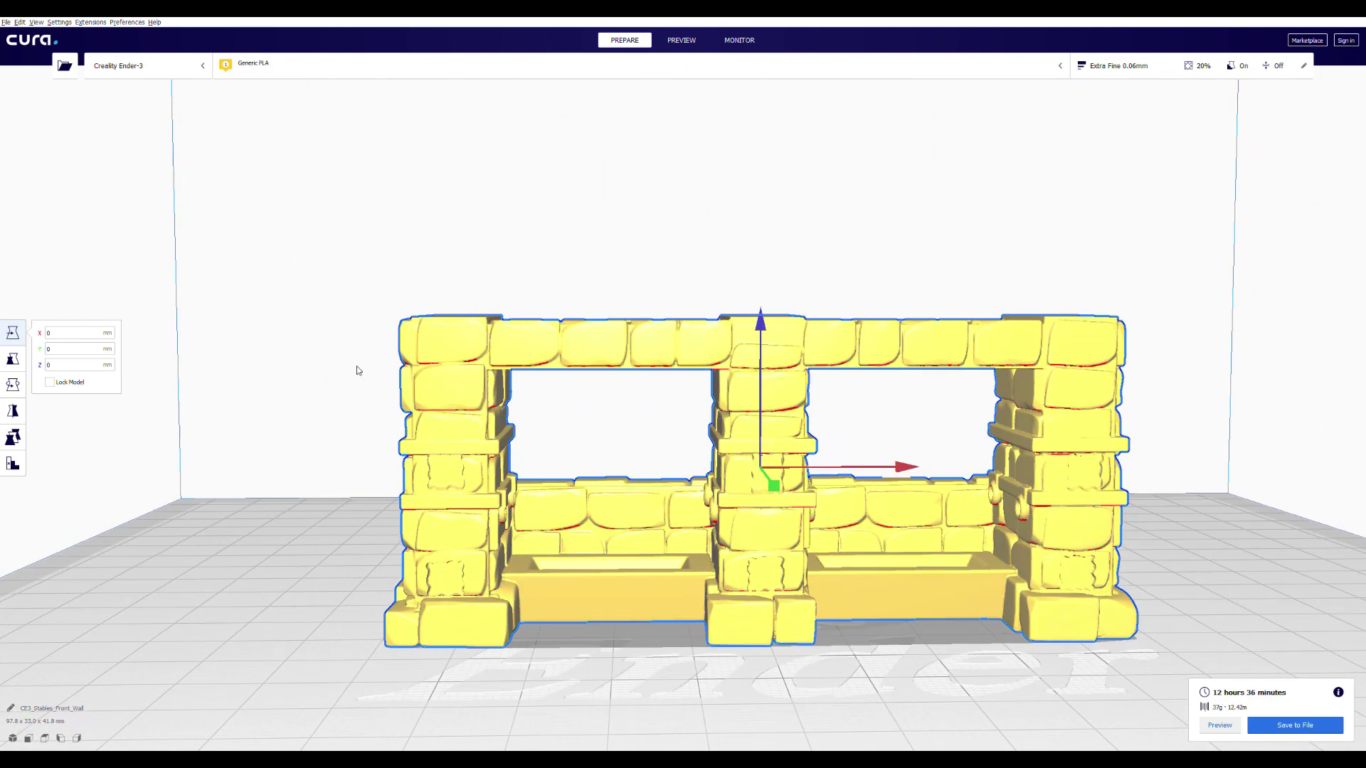
Step: Add a support blocker on the upper part of the wall's left end pillar
left_click(11, 464)
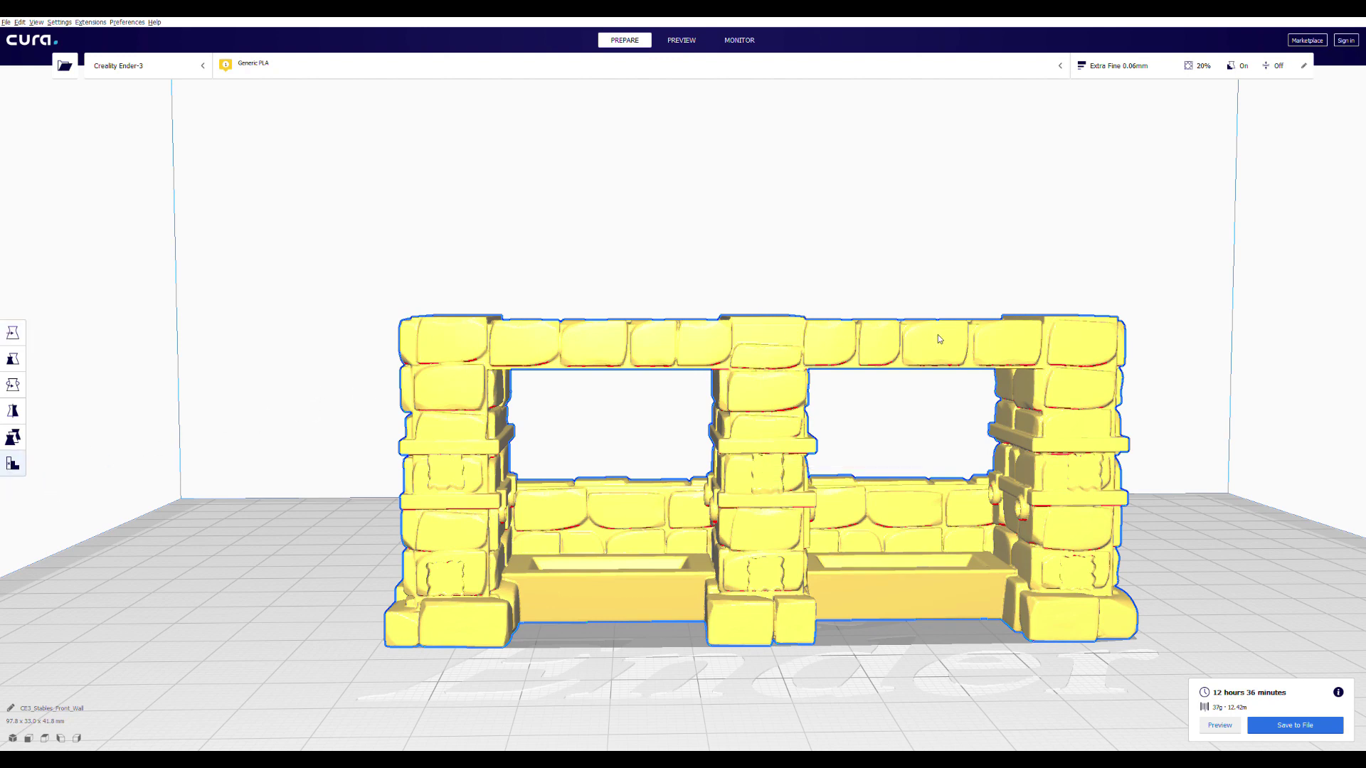
left_click(255, 306)
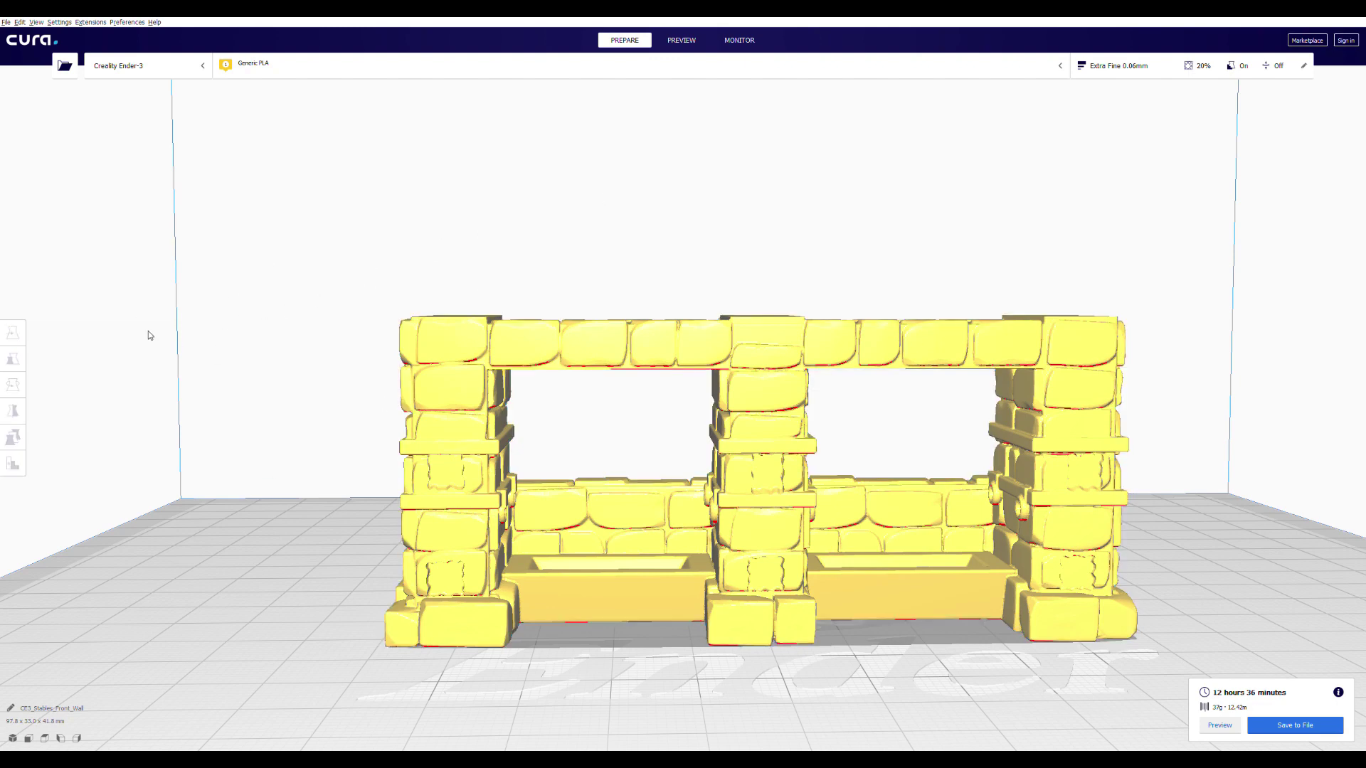
left_click(753, 472)
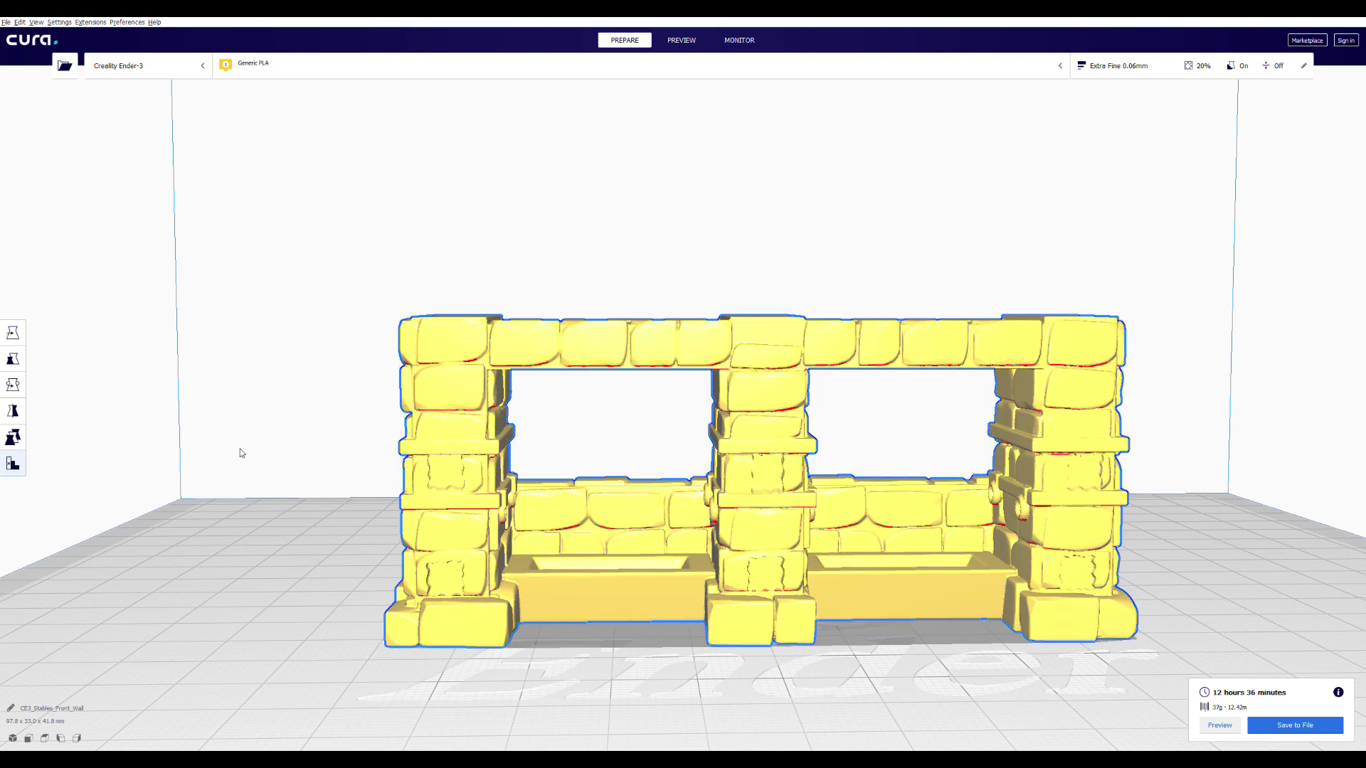
left_click(8, 468)
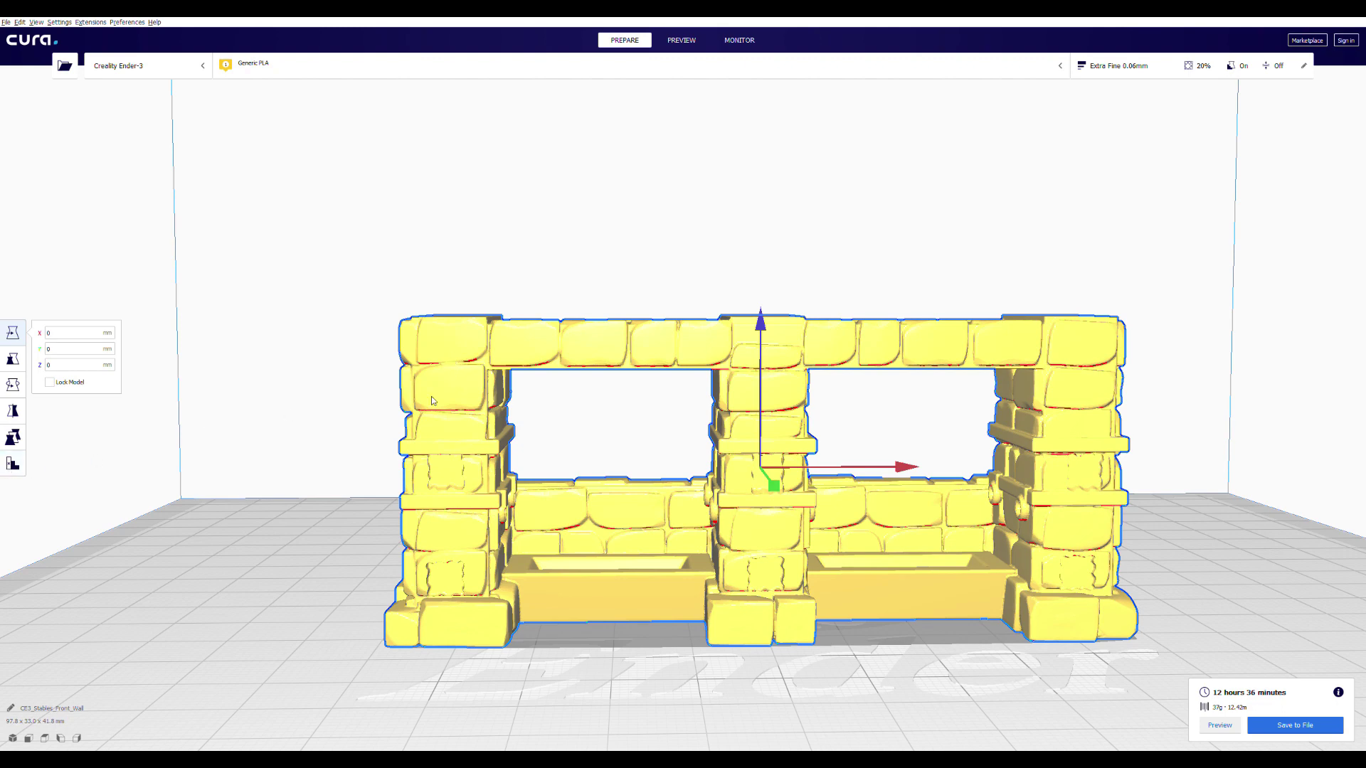
left_click(12, 468)
left_click(455, 386)
scroll(405, 361, "up", 3)
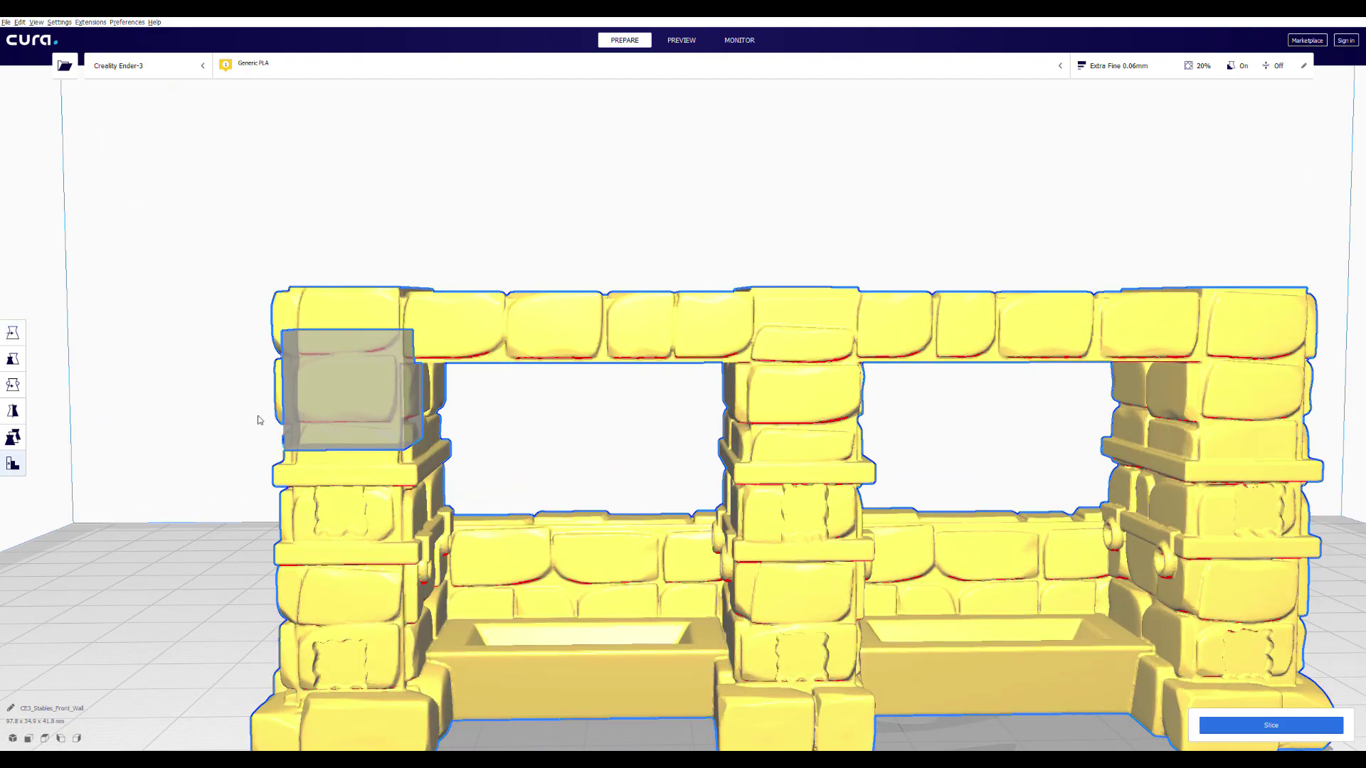
scroll(156, 422, "down", 2)
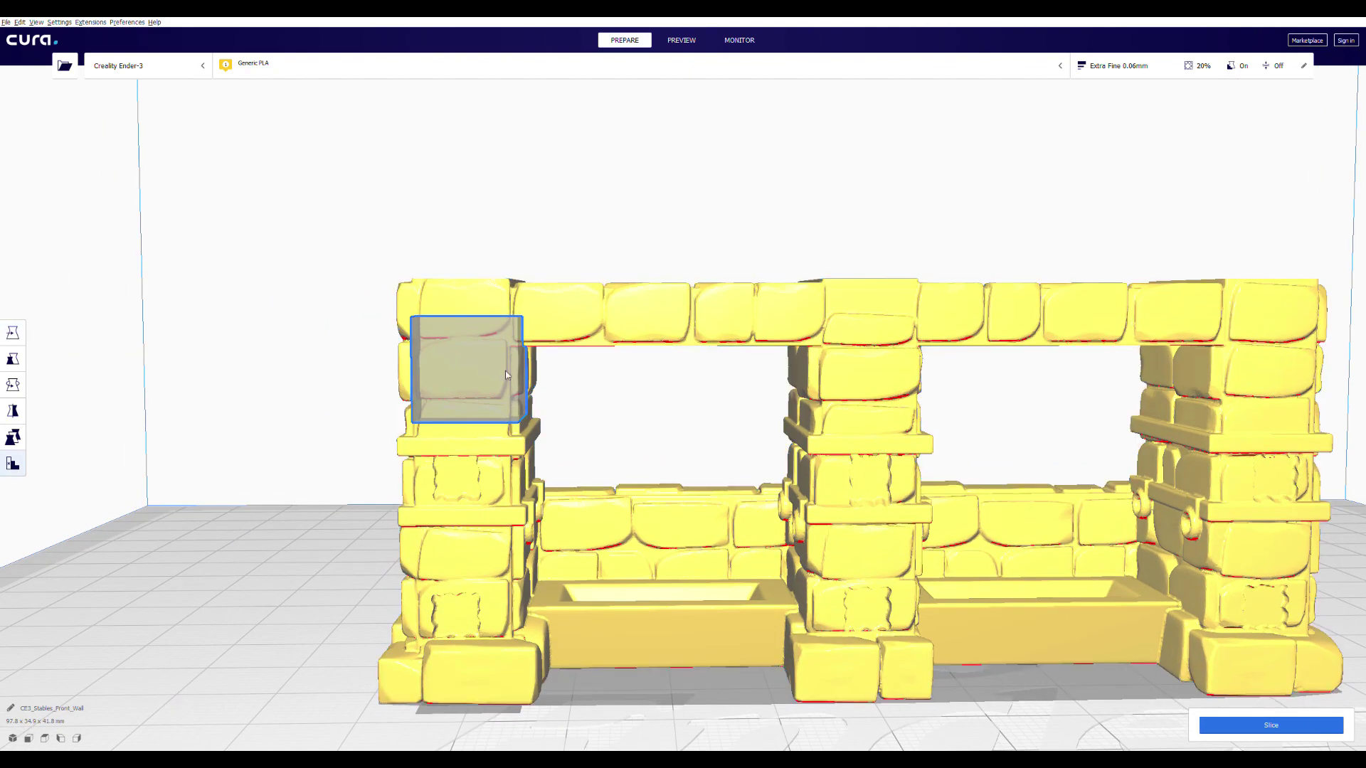
Step: Scale the left pillar's support blocker to about 55.7 mm in Y and about 70.4 mm in Z
left_click(12, 359)
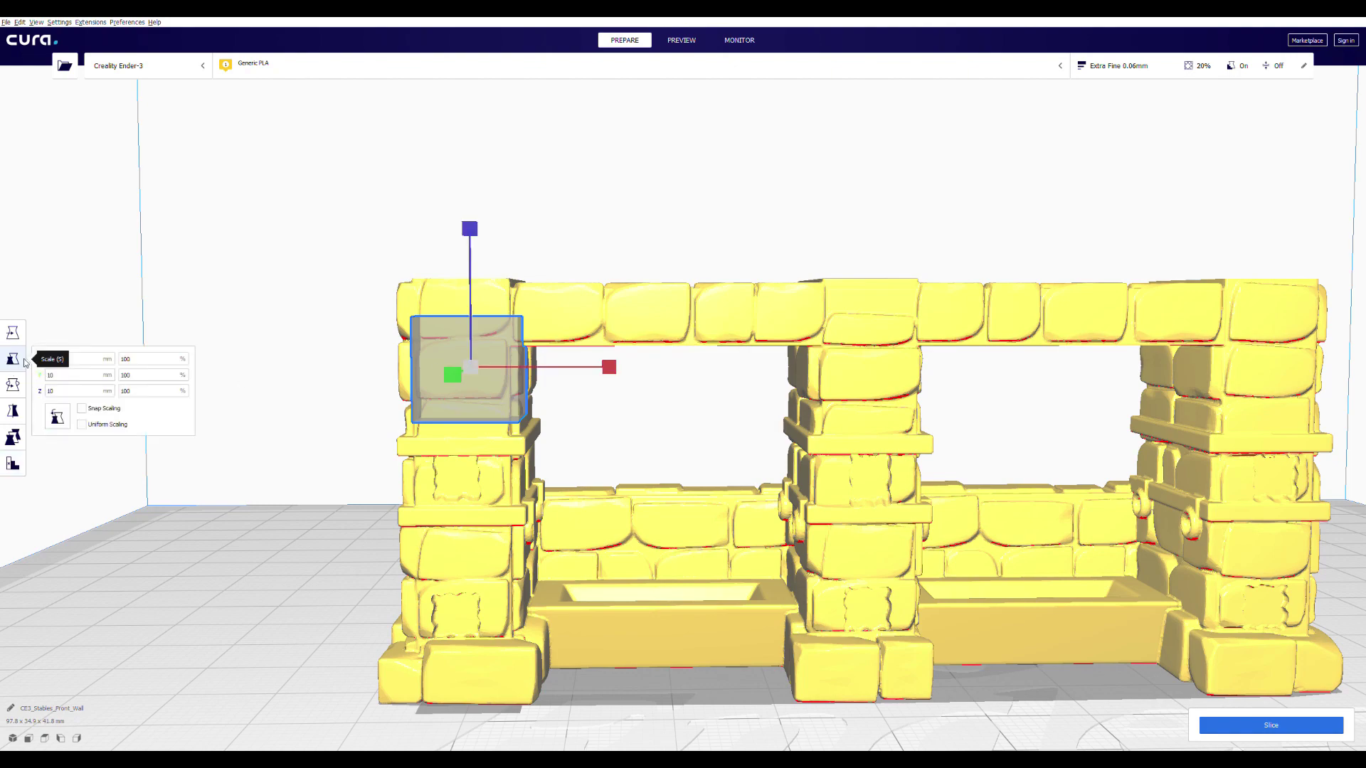
mouse_move(380, 343)
right_mouse_down()
mouse_move(360, 362)
mouse_move(371, 365)
right_mouse_up()
left_click_drag(597, 430, 470, 368)
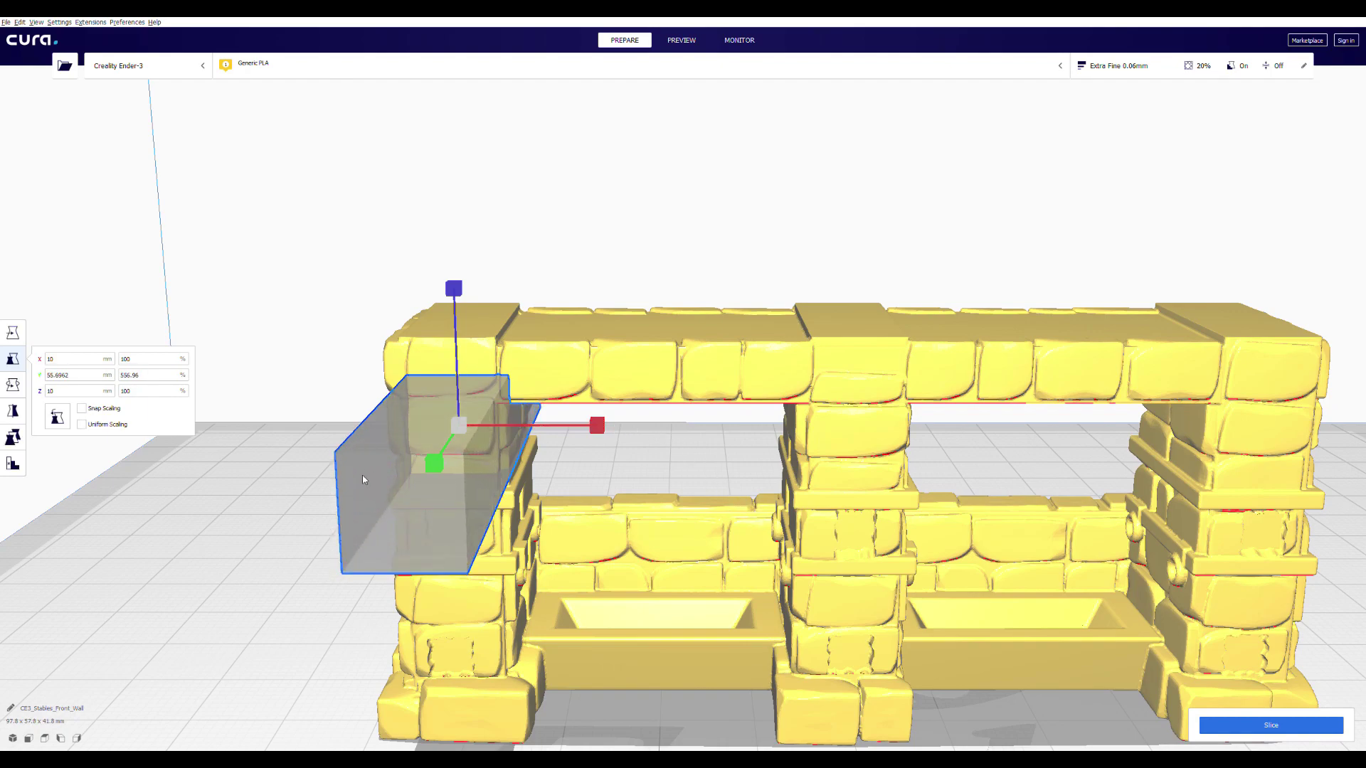
right_click_drag(367, 482, 252, 447)
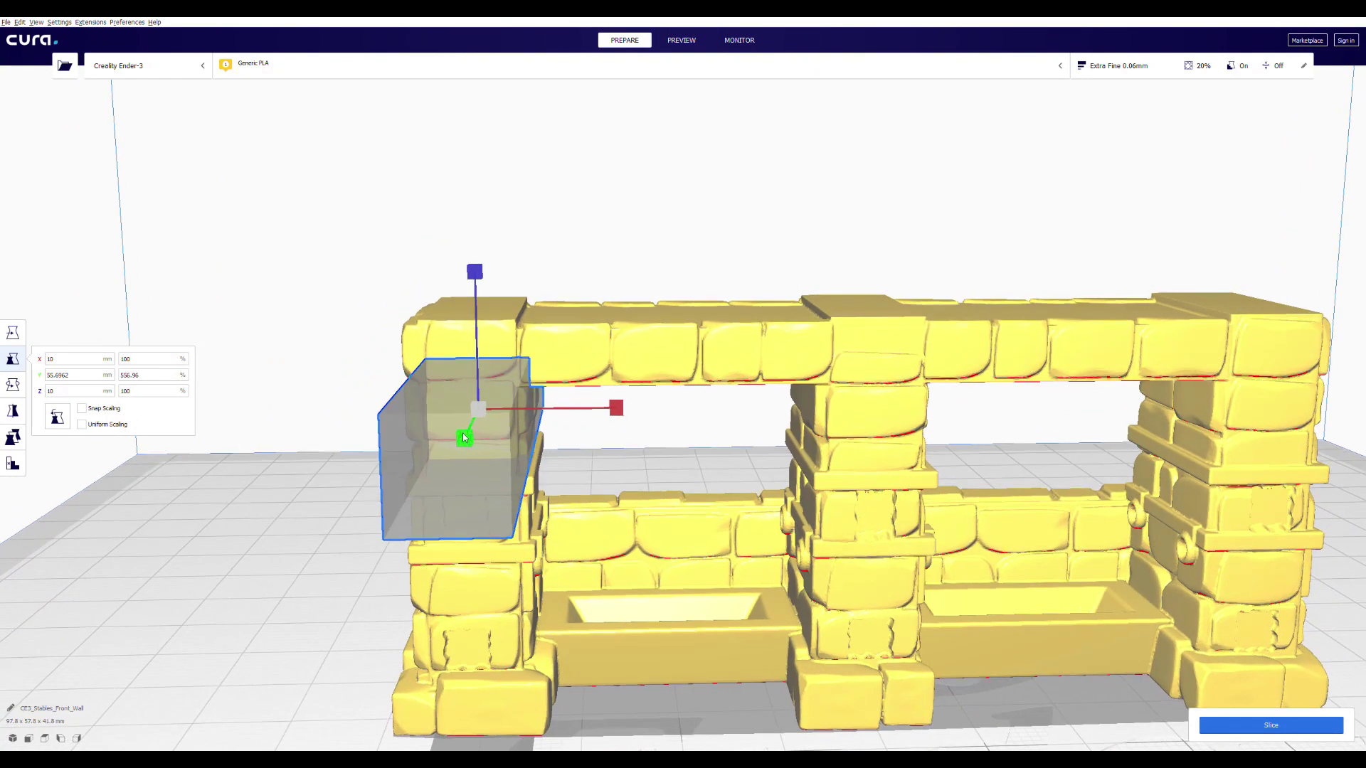
left_click_drag(462, 432, 463, 634)
scroll(463, 633, "down", 3)
left_click_drag(530, 433, 537, 530)
right_click_drag(536, 529, 348, 422)
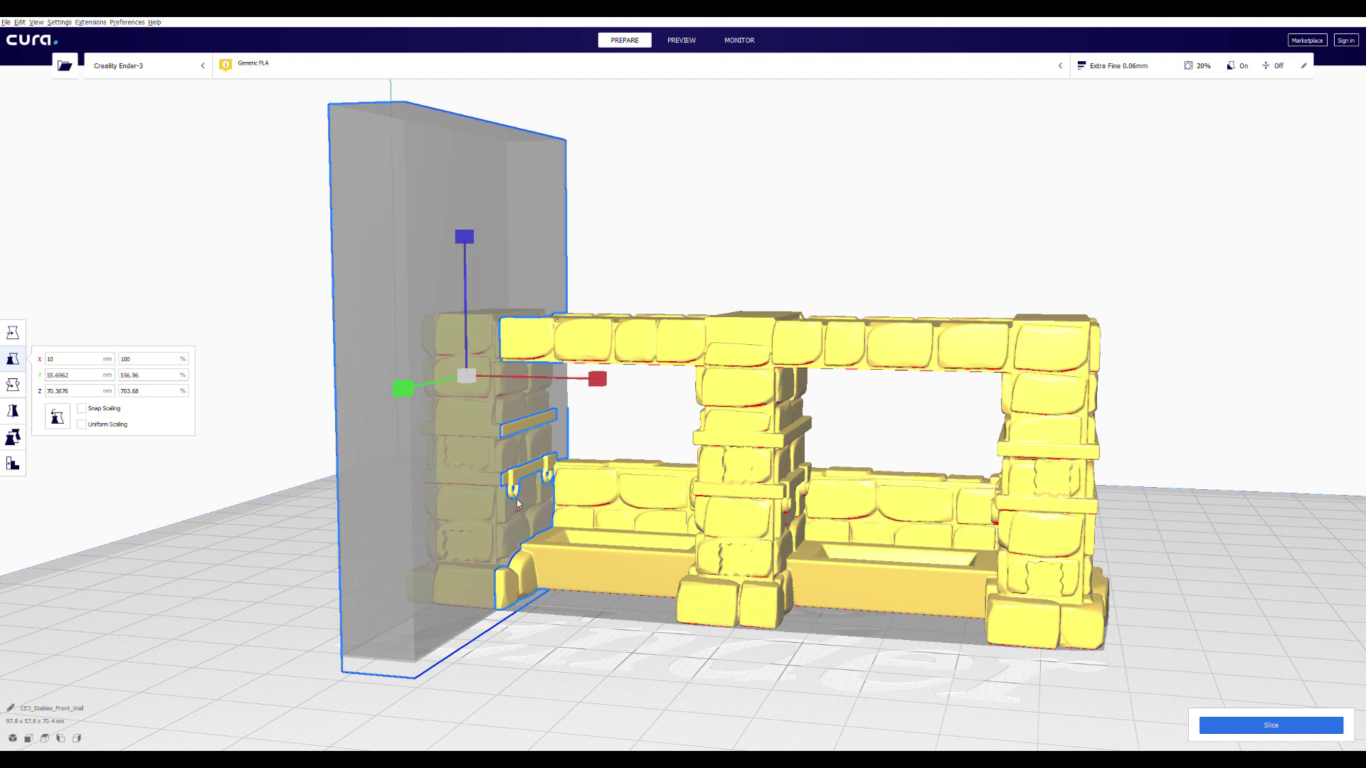
Step: Widen the left pillar's support blocker to about 11.7 mm in X and move it outward to about X -41.3 mm
scroll(347, 466, "down", 3)
right_click_drag(367, 465, 403, 457)
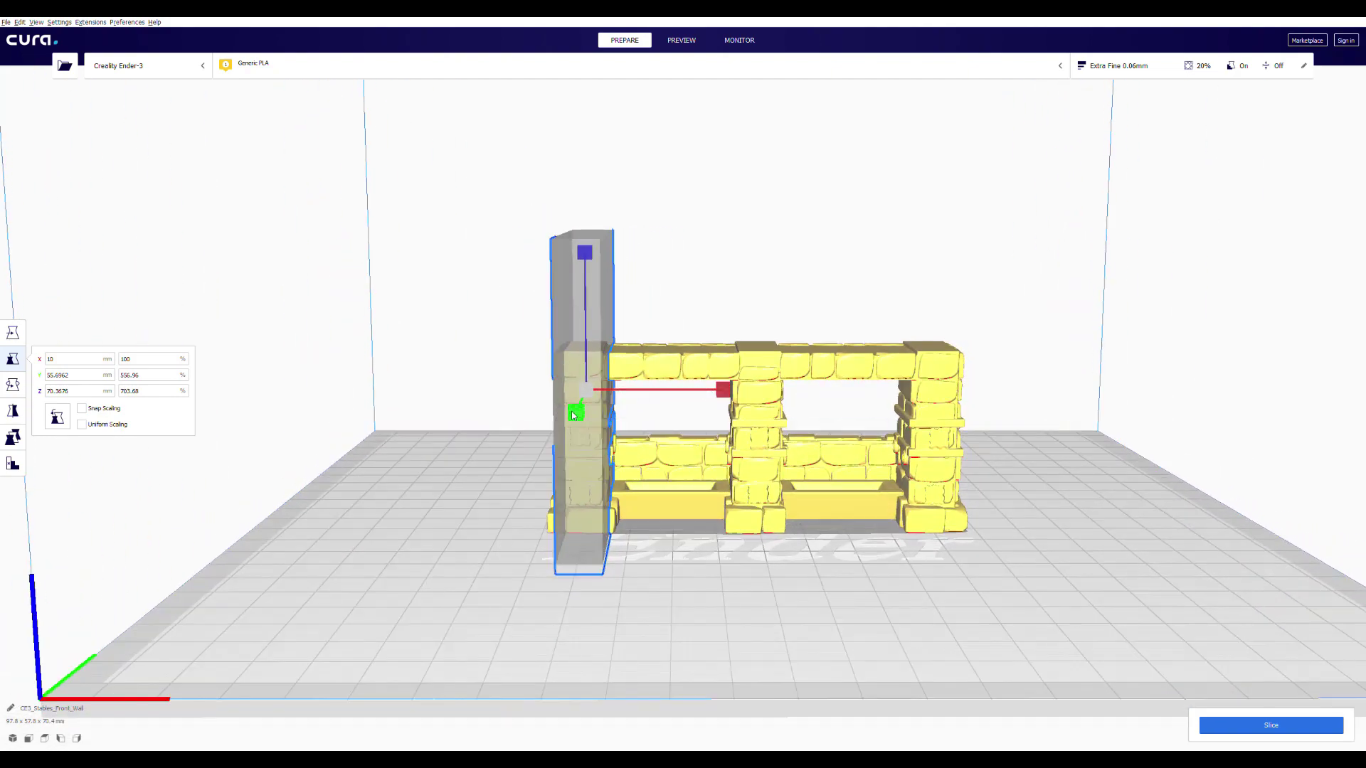
left_click_drag(587, 393, 590, 202)
mouse_move(400, 287)
right_mouse_down()
mouse_move(451, 274)
mouse_move(417, 276)
right_mouse_up()
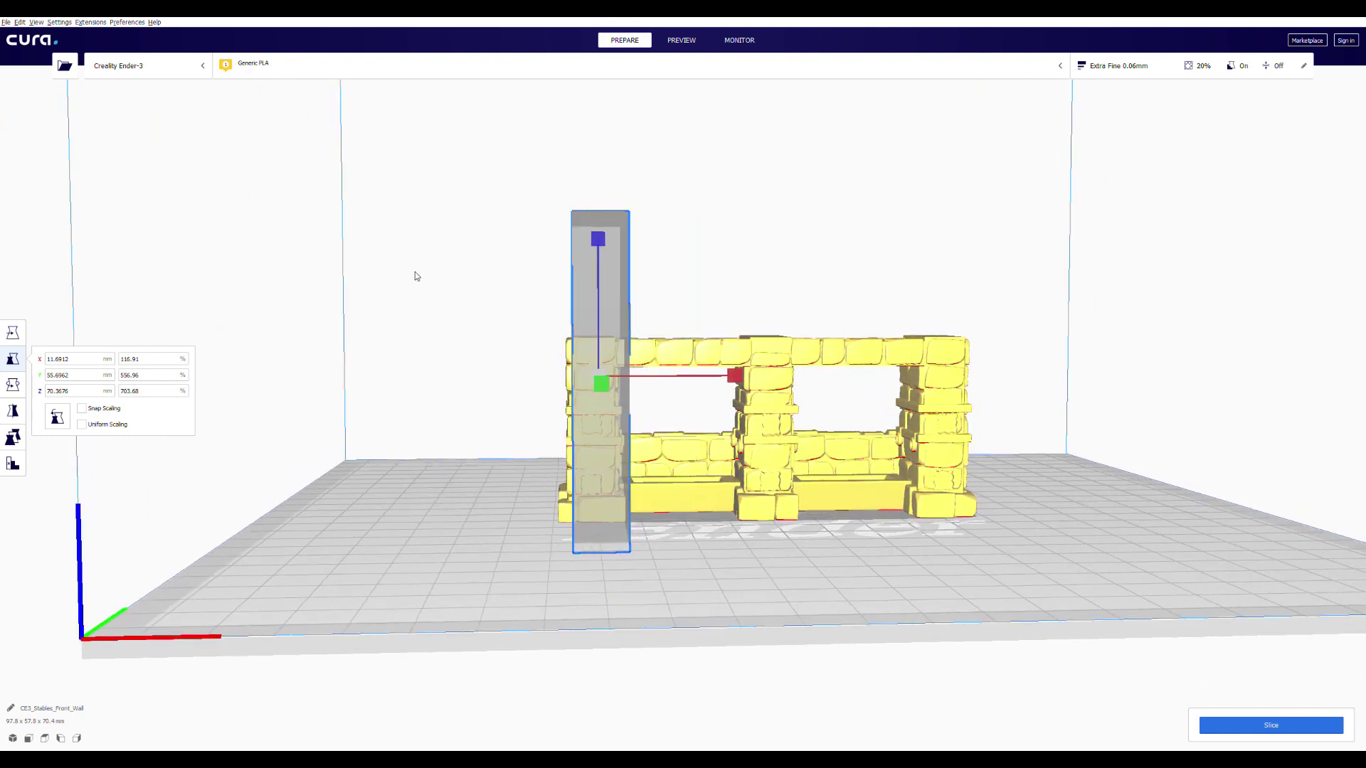
left_click(13, 332)
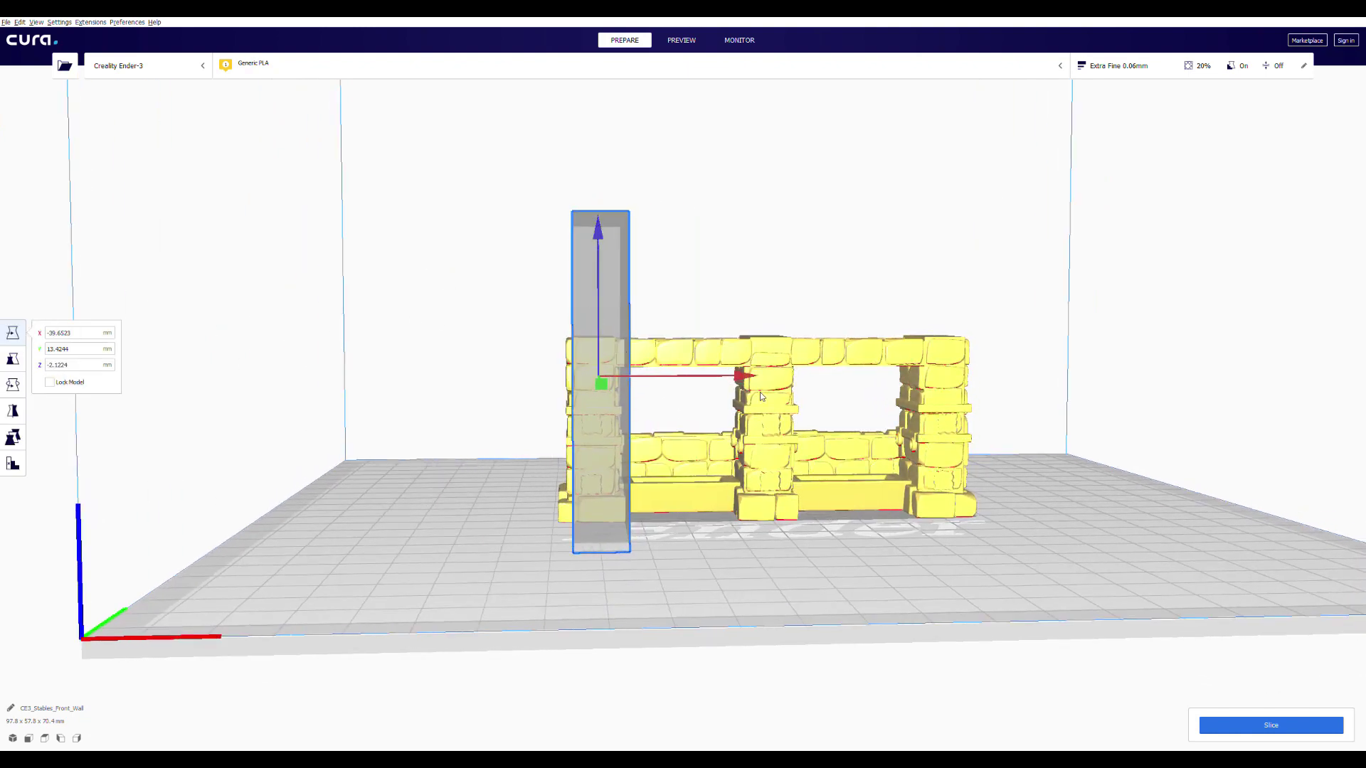
left_click_drag(745, 377, 736, 379)
scroll(463, 402, "up", 3)
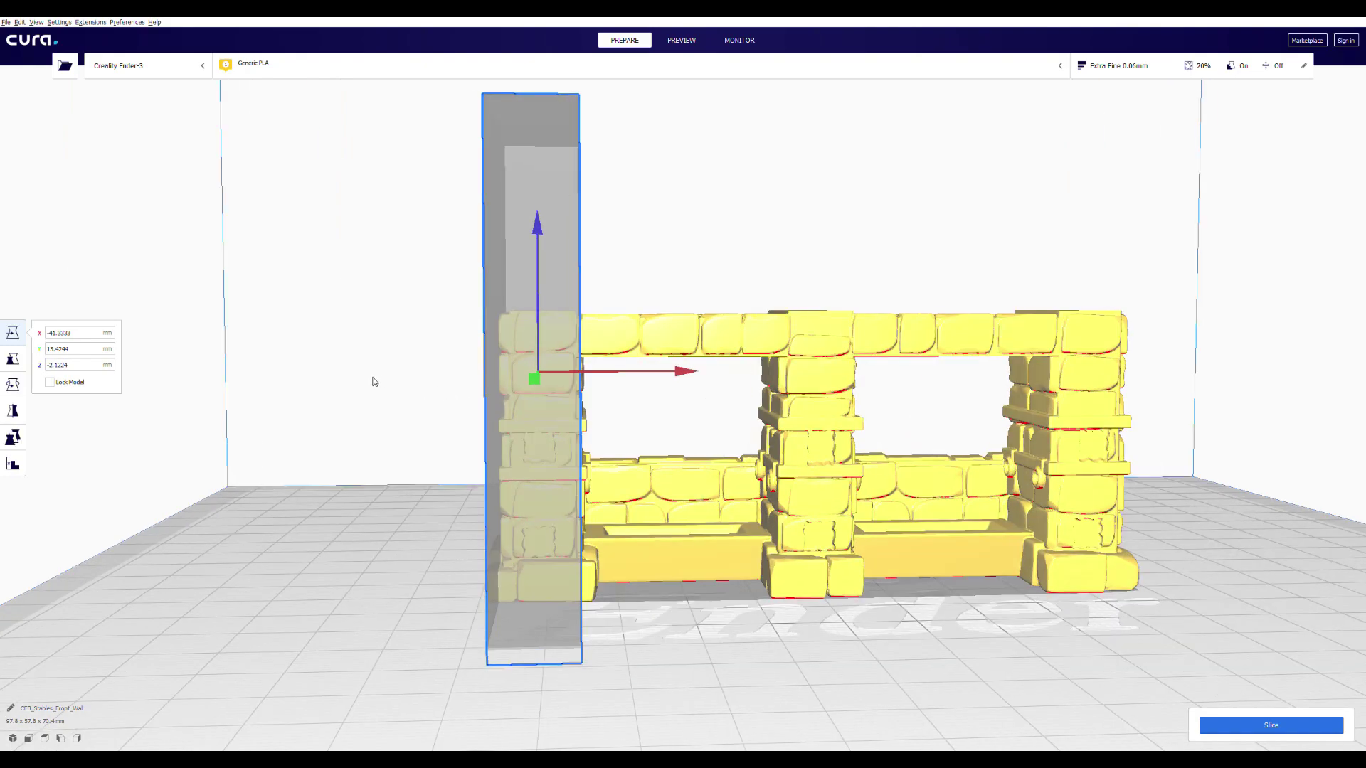
scroll(275, 381, "up", 5)
right_click_drag(272, 376, 341, 377)
Step: Widen the left pillar's support blocker to about 13.8 mm in X so it encloses the pillar
left_click(13, 358)
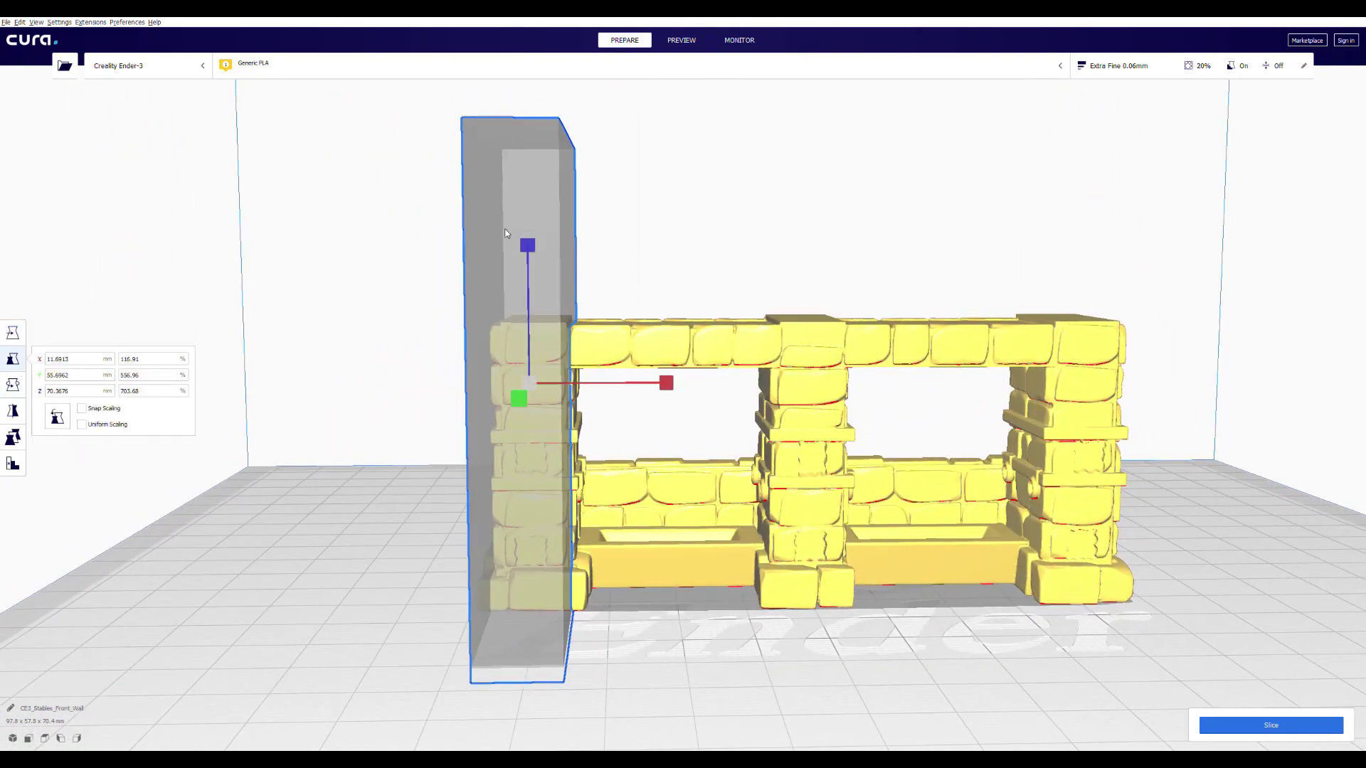
left_click_drag(527, 245, 520, 217)
scroll(420, 295, "up", 3)
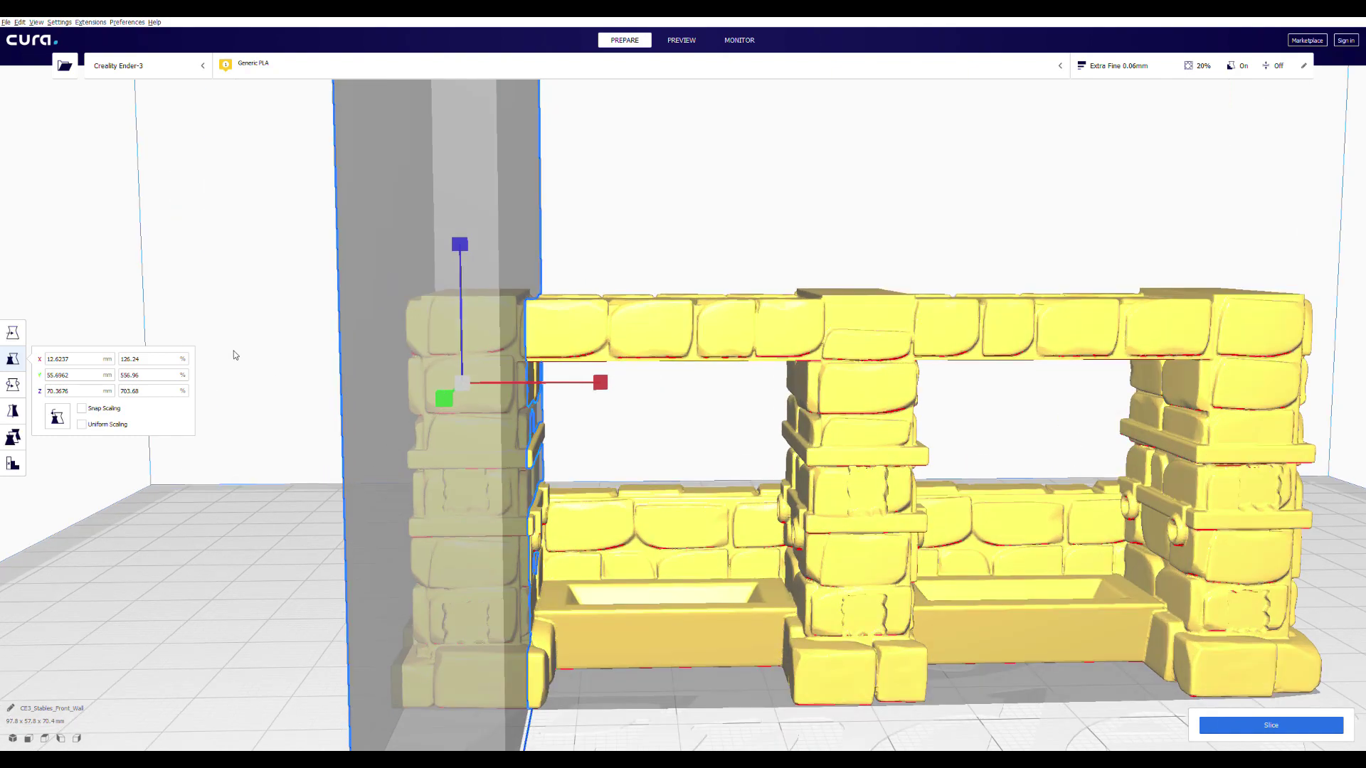
right_click_drag(234, 345, 373, 245)
left_click_drag(489, 239, 482, 171)
right_click_drag(402, 222, 212, 251)
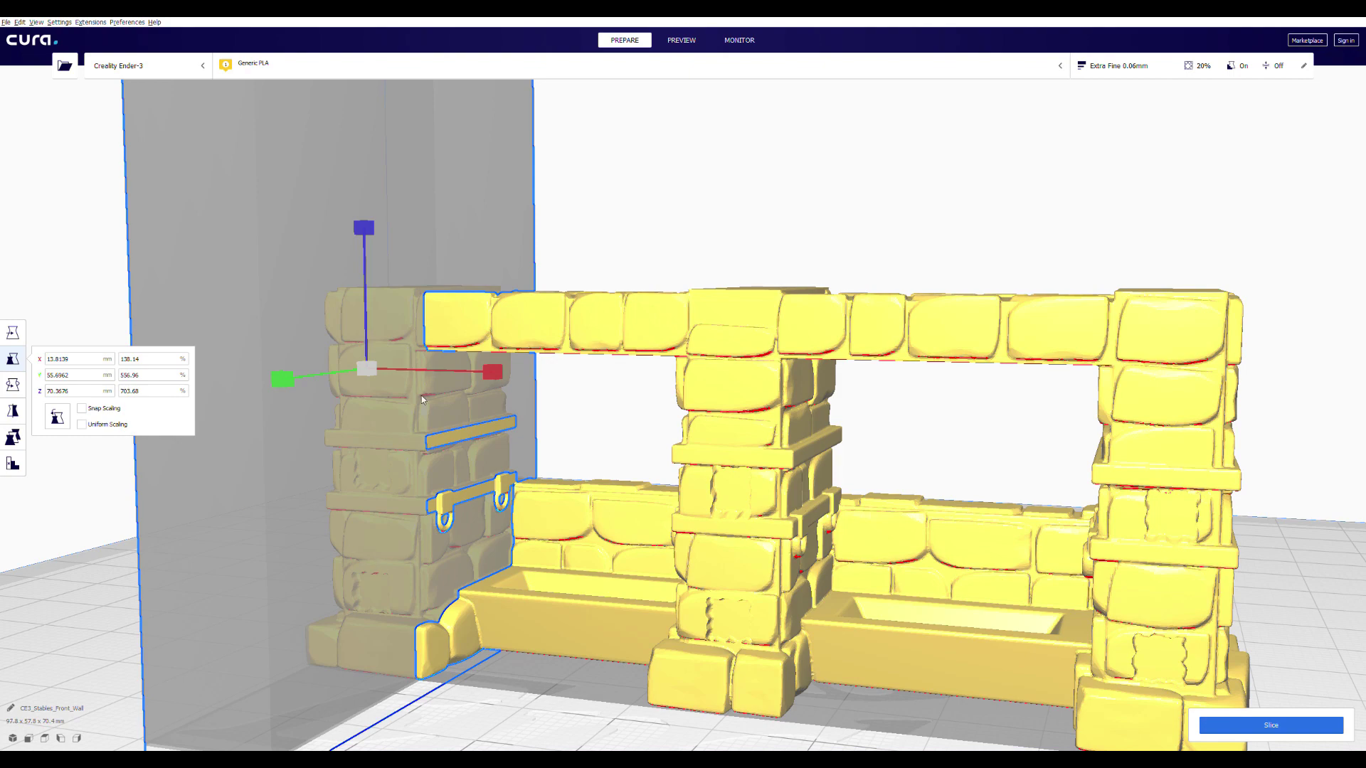
right_click_drag(432, 358, 488, 344)
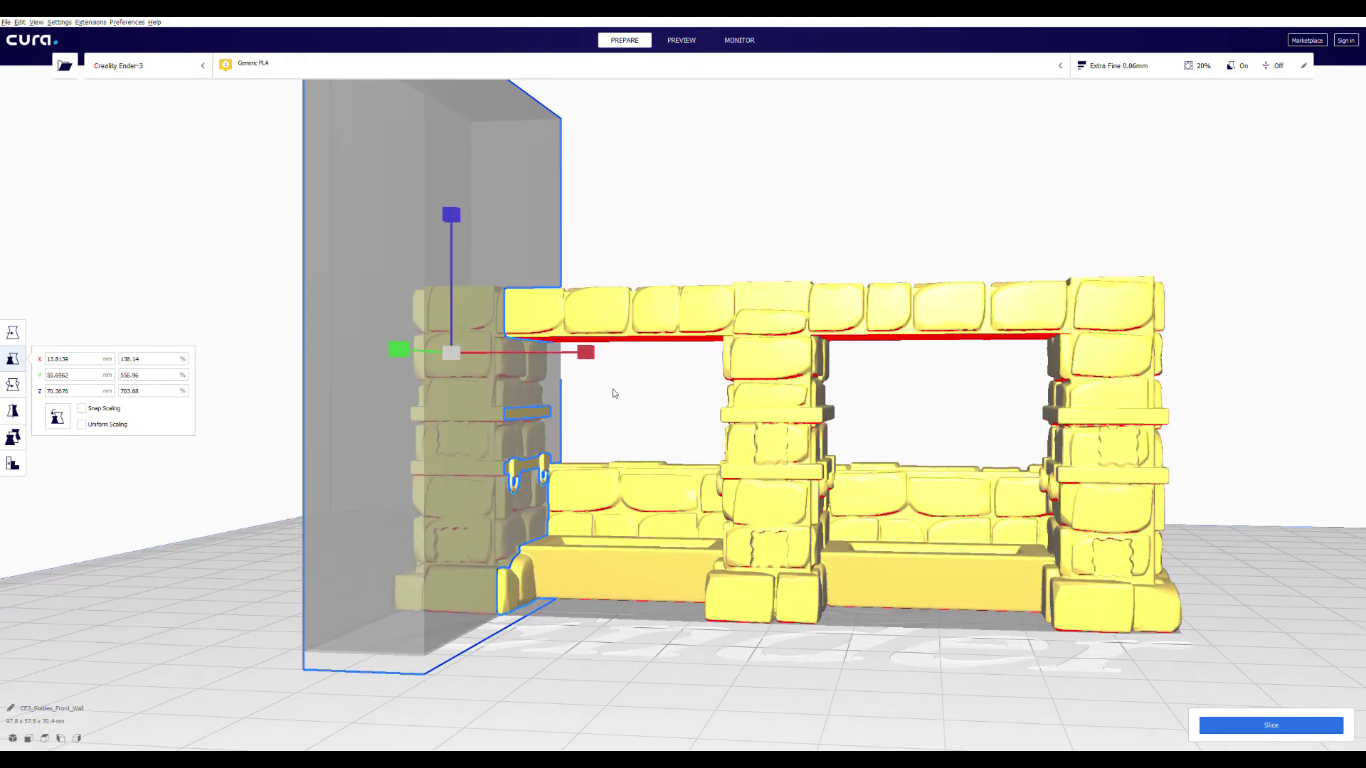
Step: Reduce the left pillar blocker's height to about 63.9 mm and check its coverage from below and from the side
right_click_drag(671, 378, 686, 406)
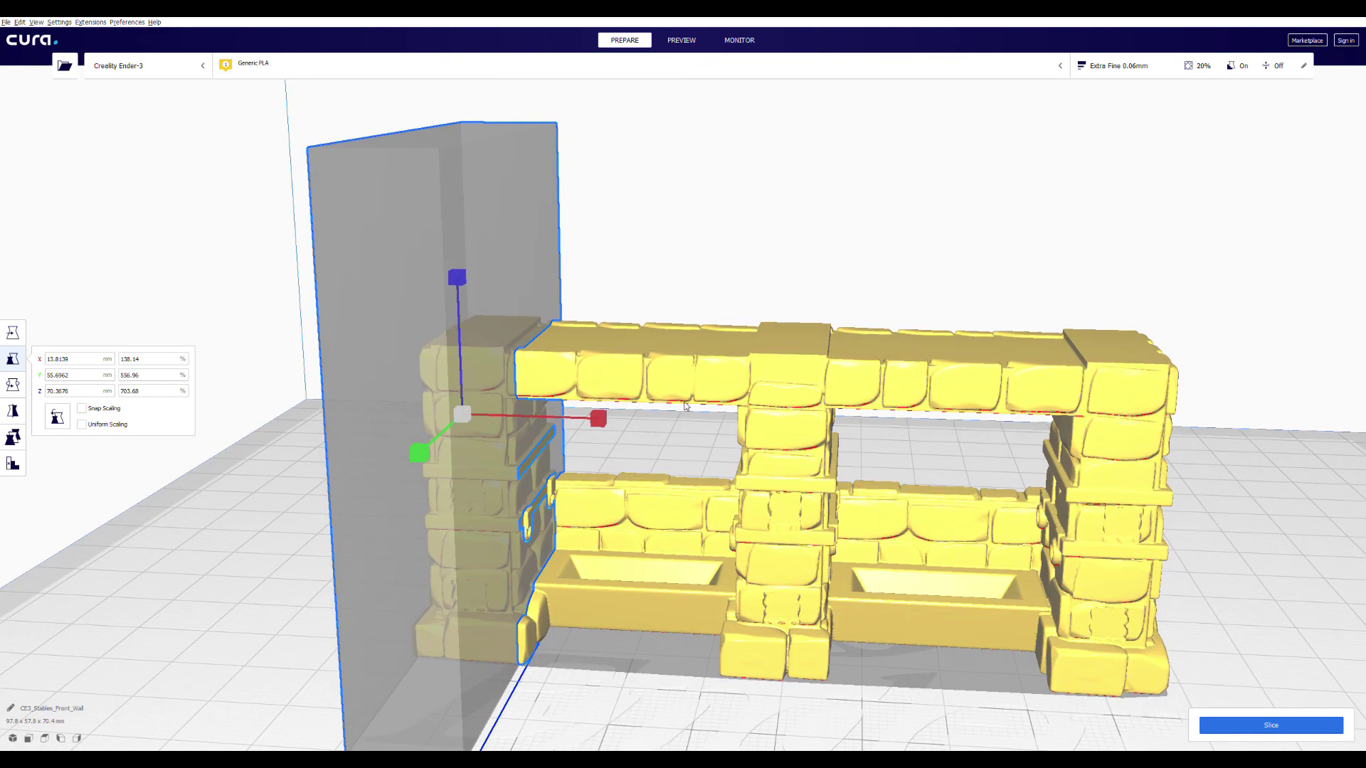
right_click_drag(648, 563, 670, 361)
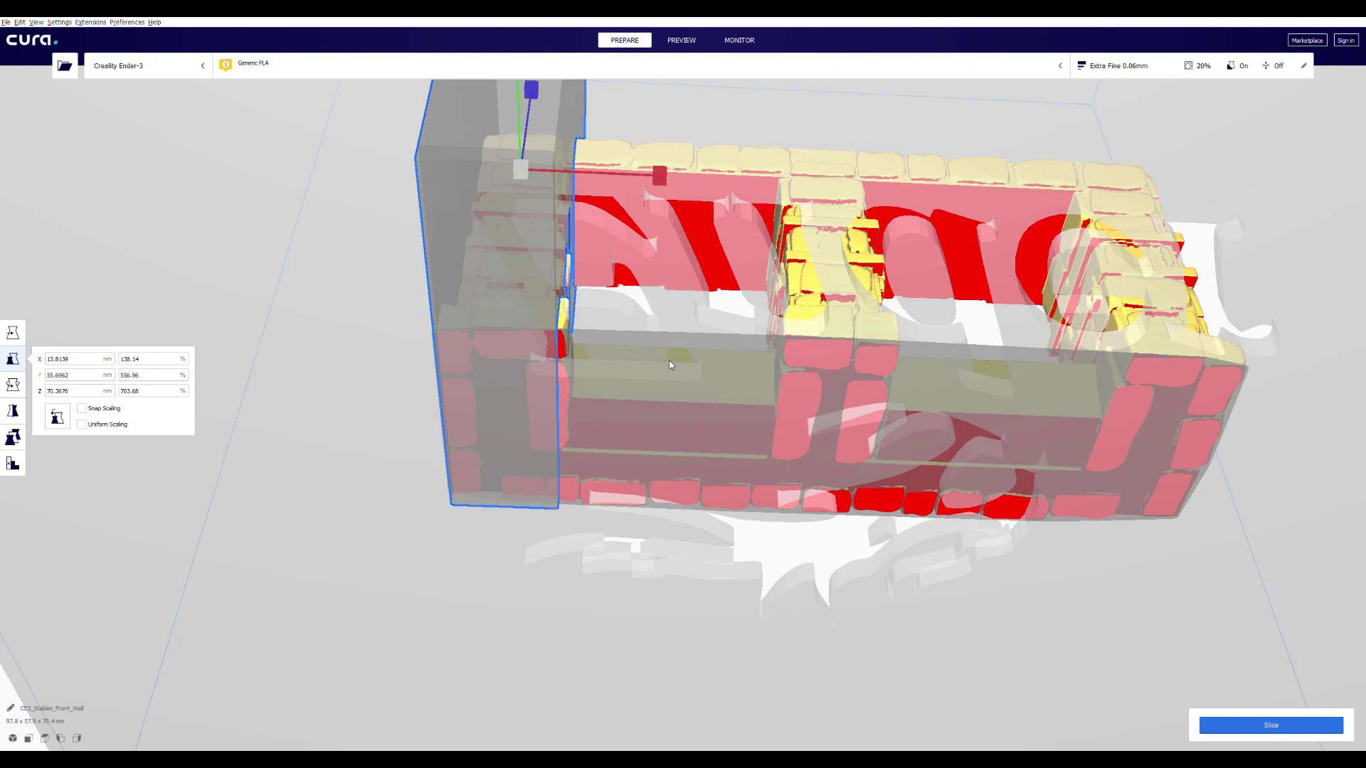
right_click_drag(670, 365, 616, 477)
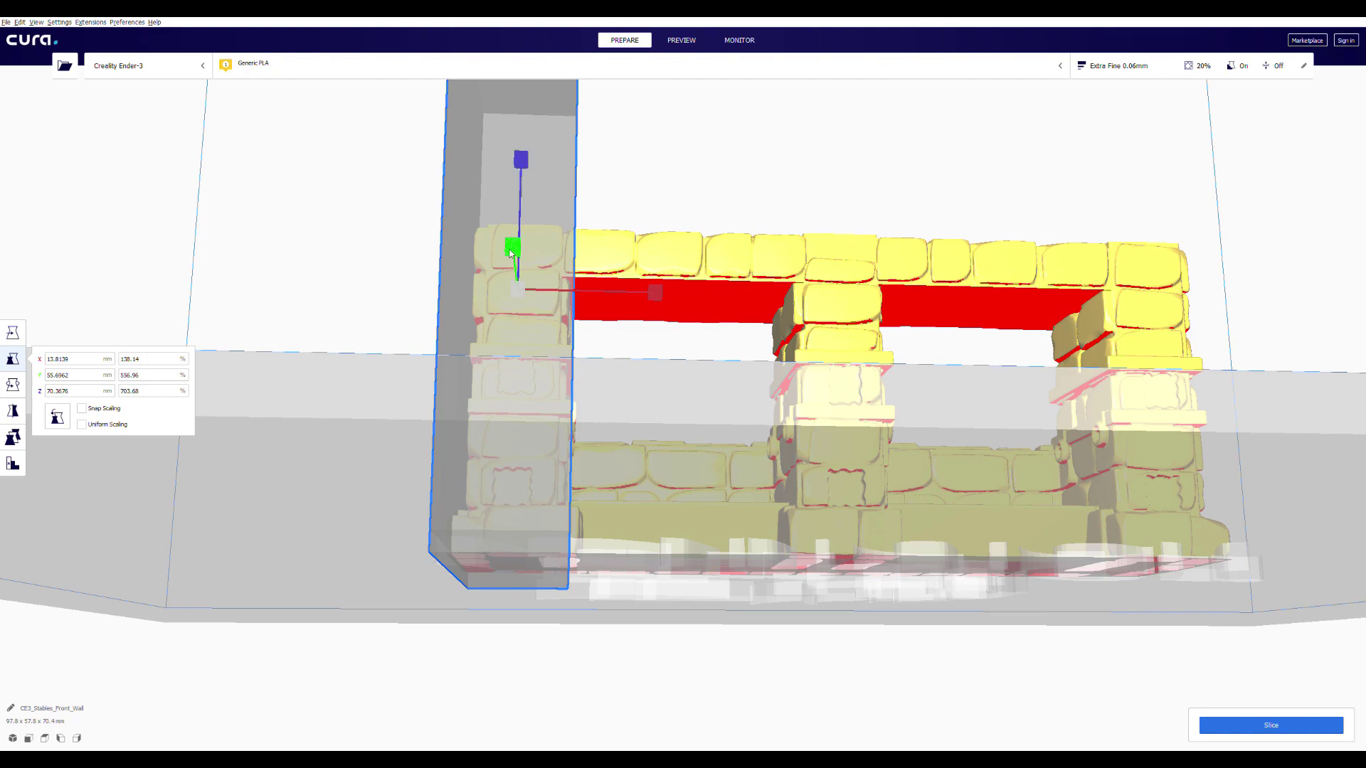
left_click_drag(511, 253, 486, 264)
right_click_drag(296, 338, 487, 357)
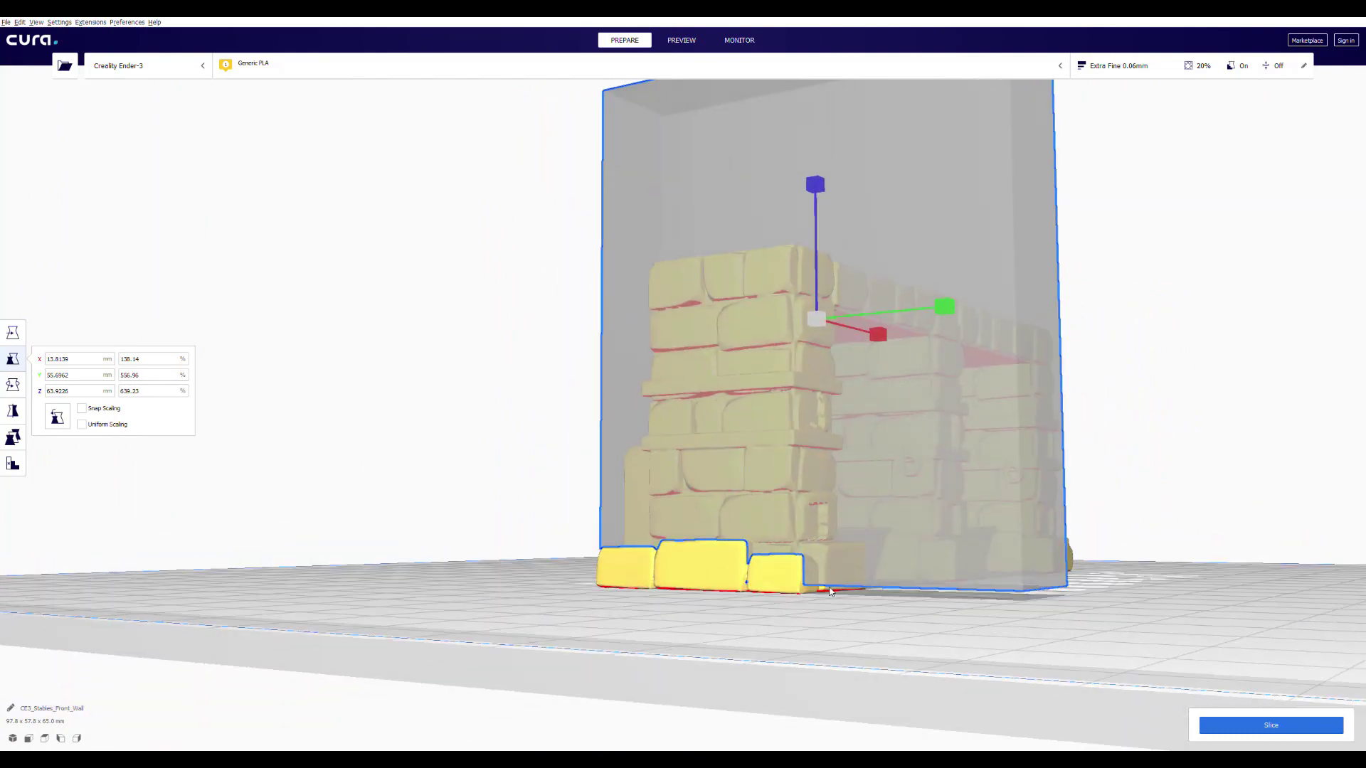
right_click_drag(819, 584, 744, 383)
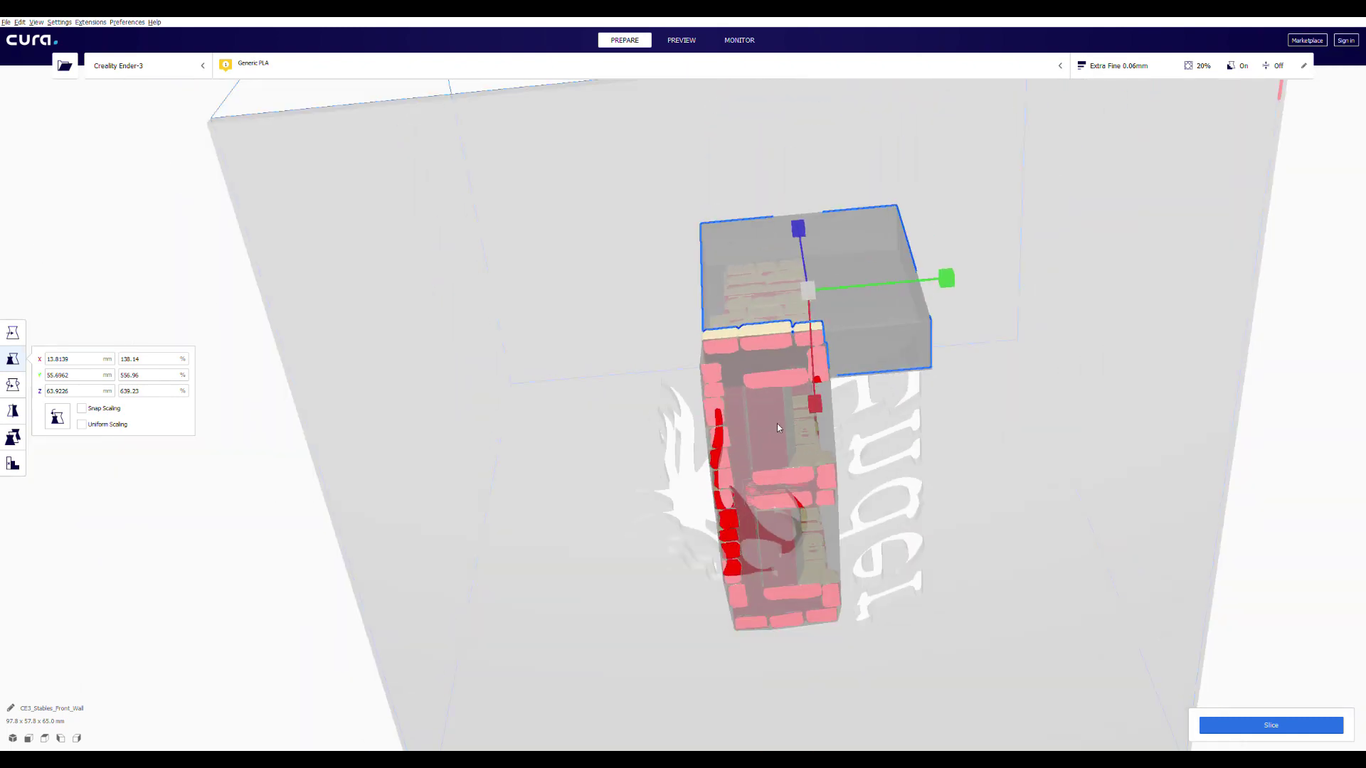
right_click_drag(780, 427, 422, 514)
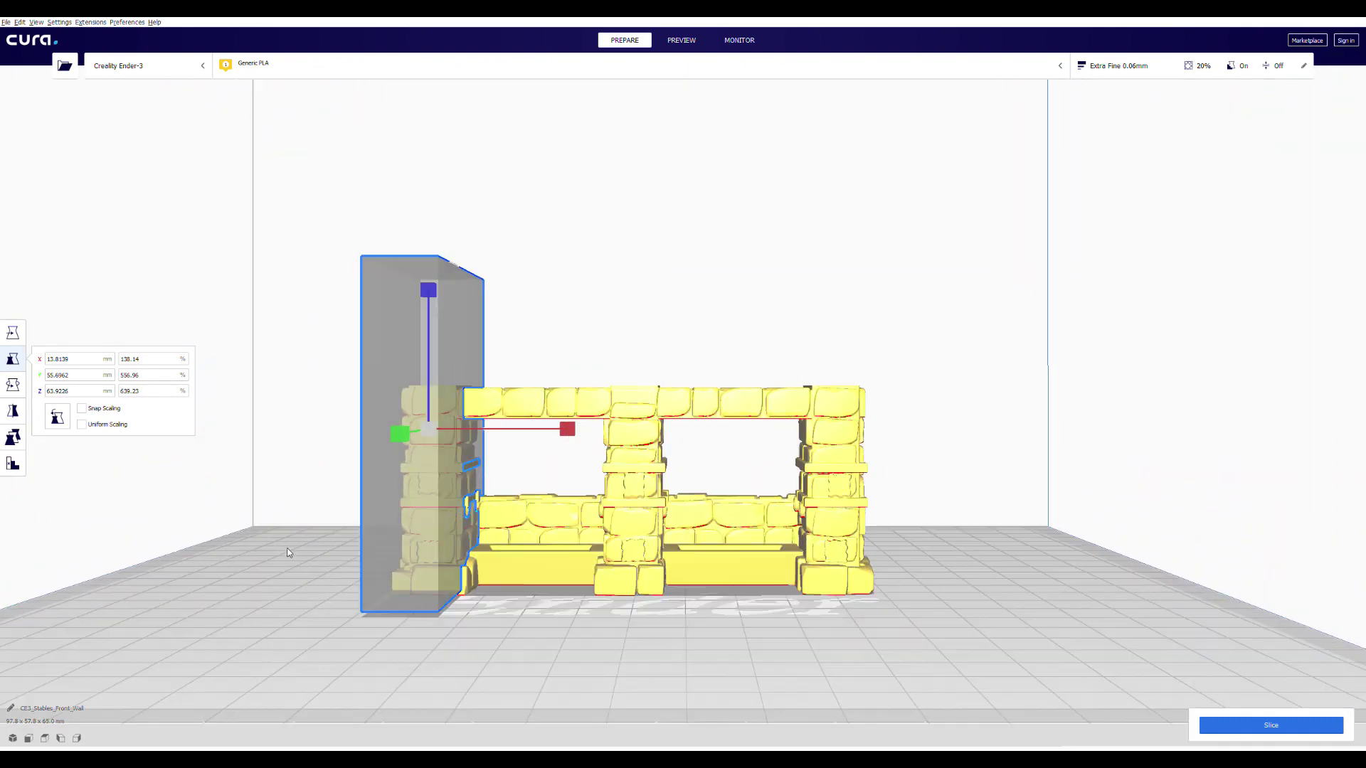
Step: Add a second support blocker on the upper part of the wall's middle pillar
scroll(288, 553, "up", 1)
left_click(625, 436)
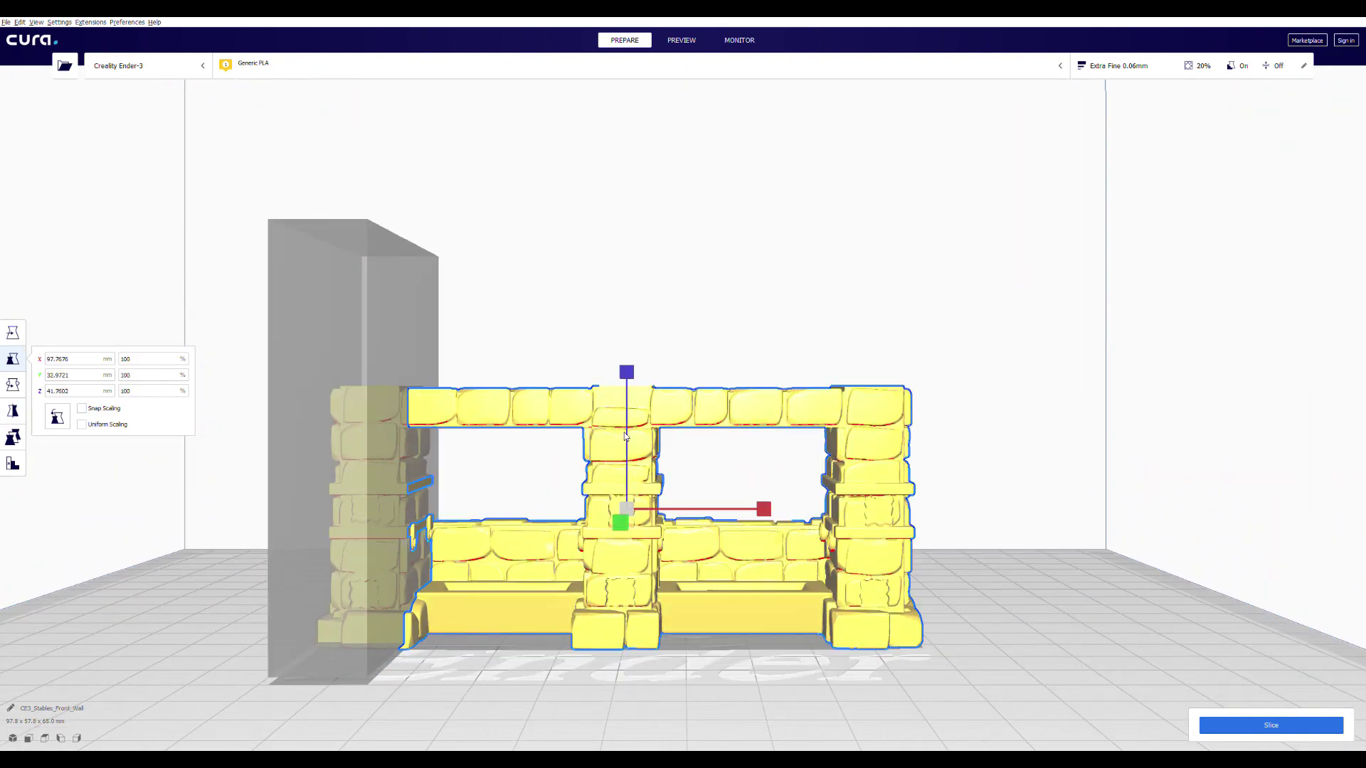
left_click(13, 463)
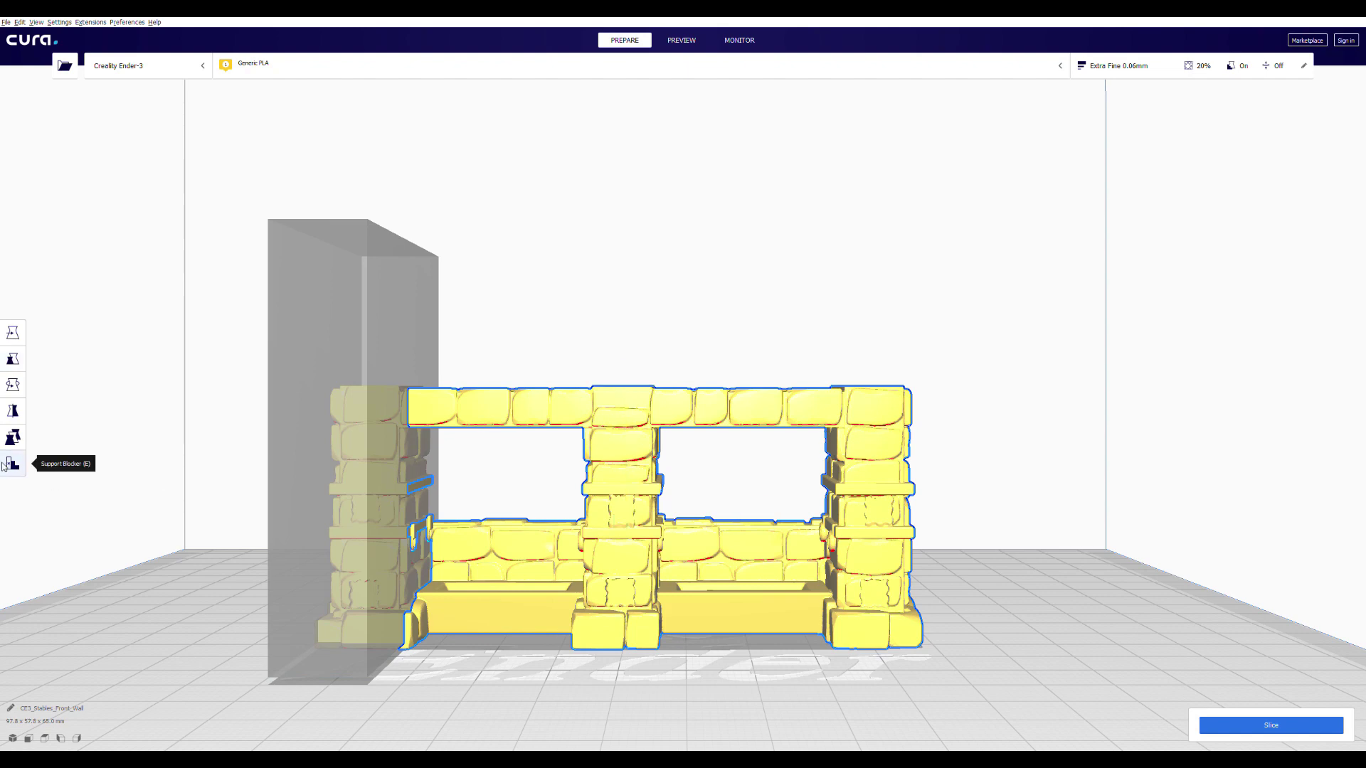
left_click(622, 433)
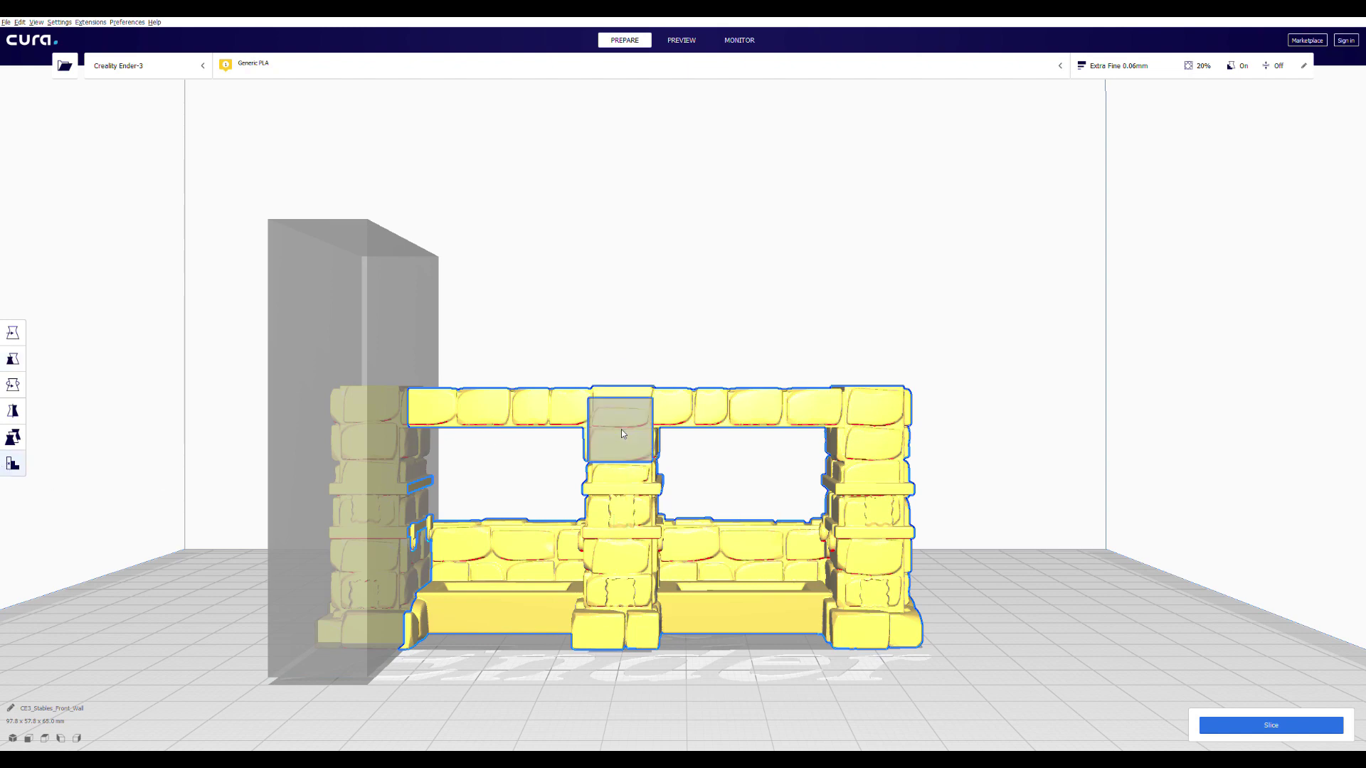
left_click(13, 358)
left_click_drag(619, 525, 624, 515)
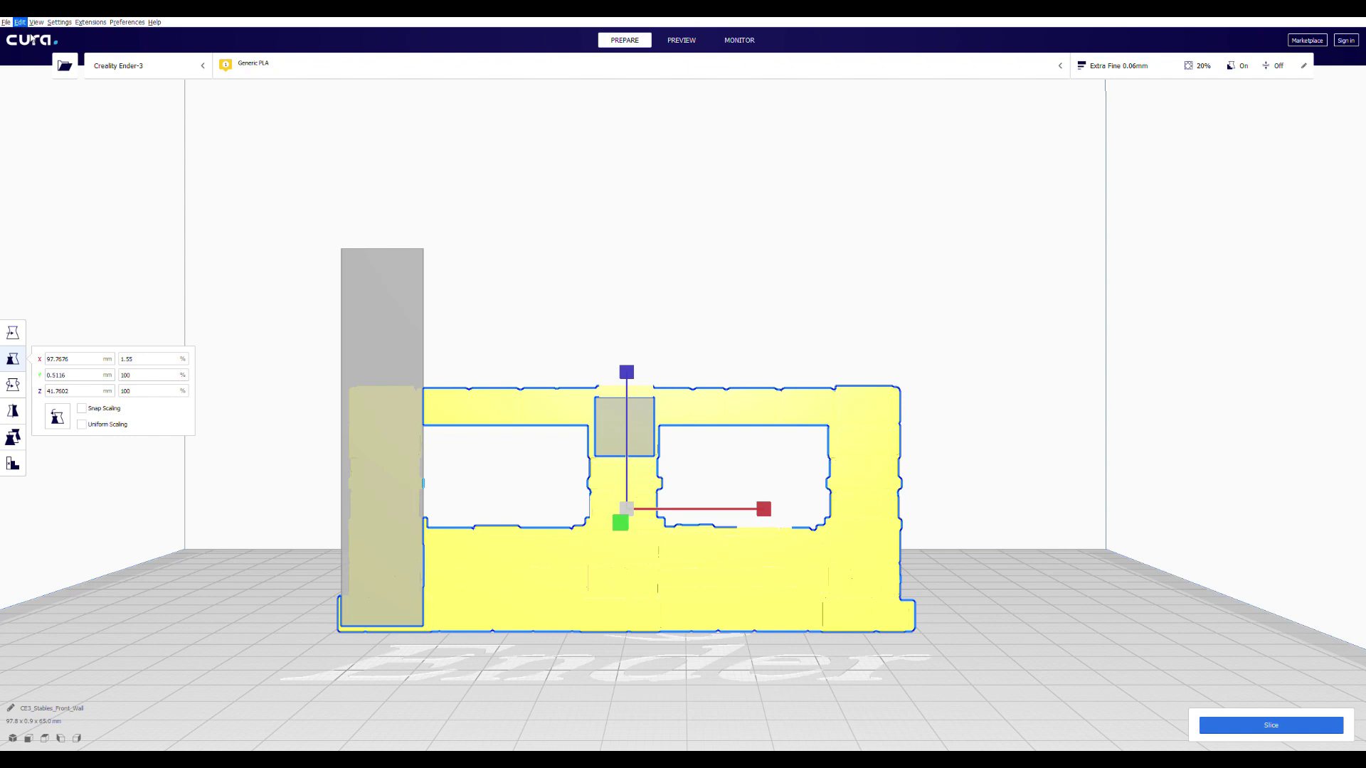
left_click(30, 35)
scroll(419, 158, "down", 2)
right_click_drag(418, 158, 404, 200)
mouse_move(632, 371)
left_mouse_down()
mouse_move(636, 350)
mouse_move(635, 378)
left_mouse_up()
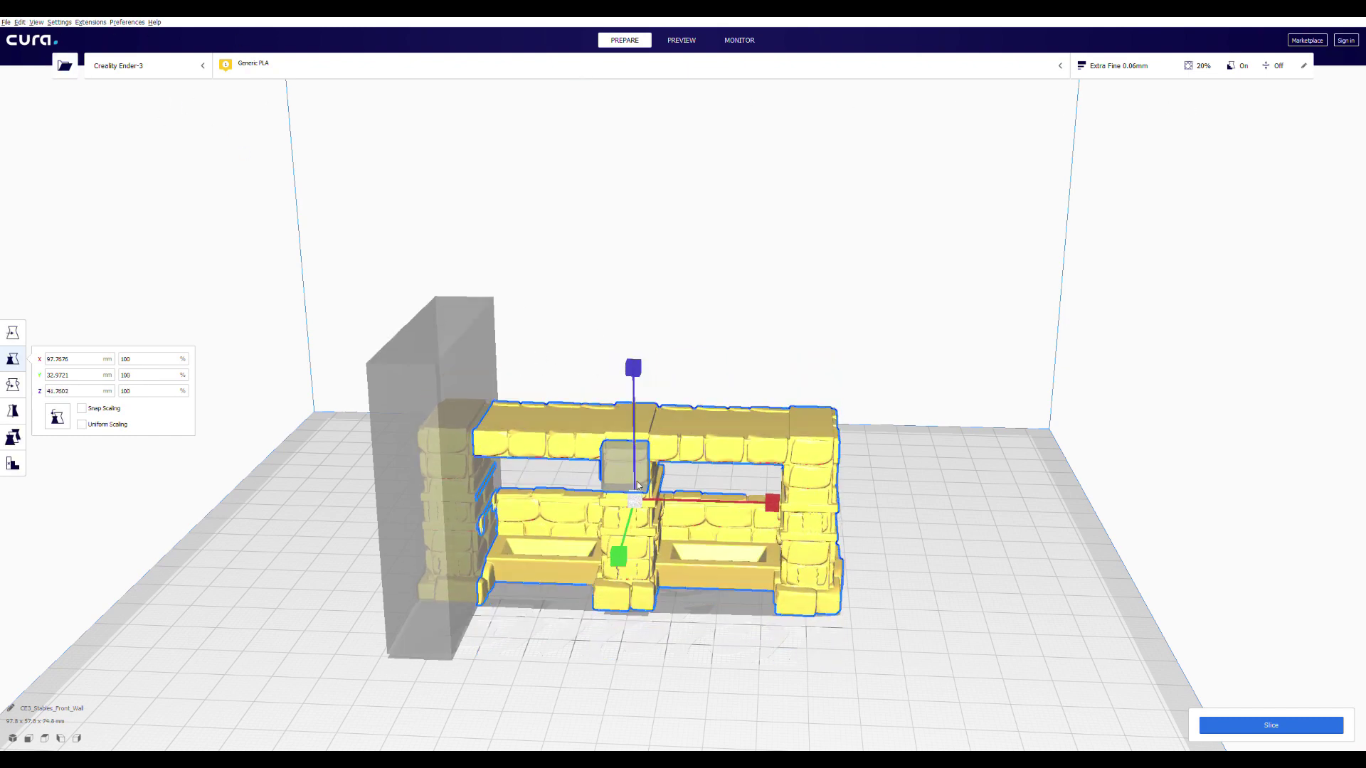
Step: Select only the middle pillar's support blocker and scale it to about 119.6 mm in Z and about 14 mm in X
left_click(611, 464)
right_click_drag(602, 365, 574, 253)
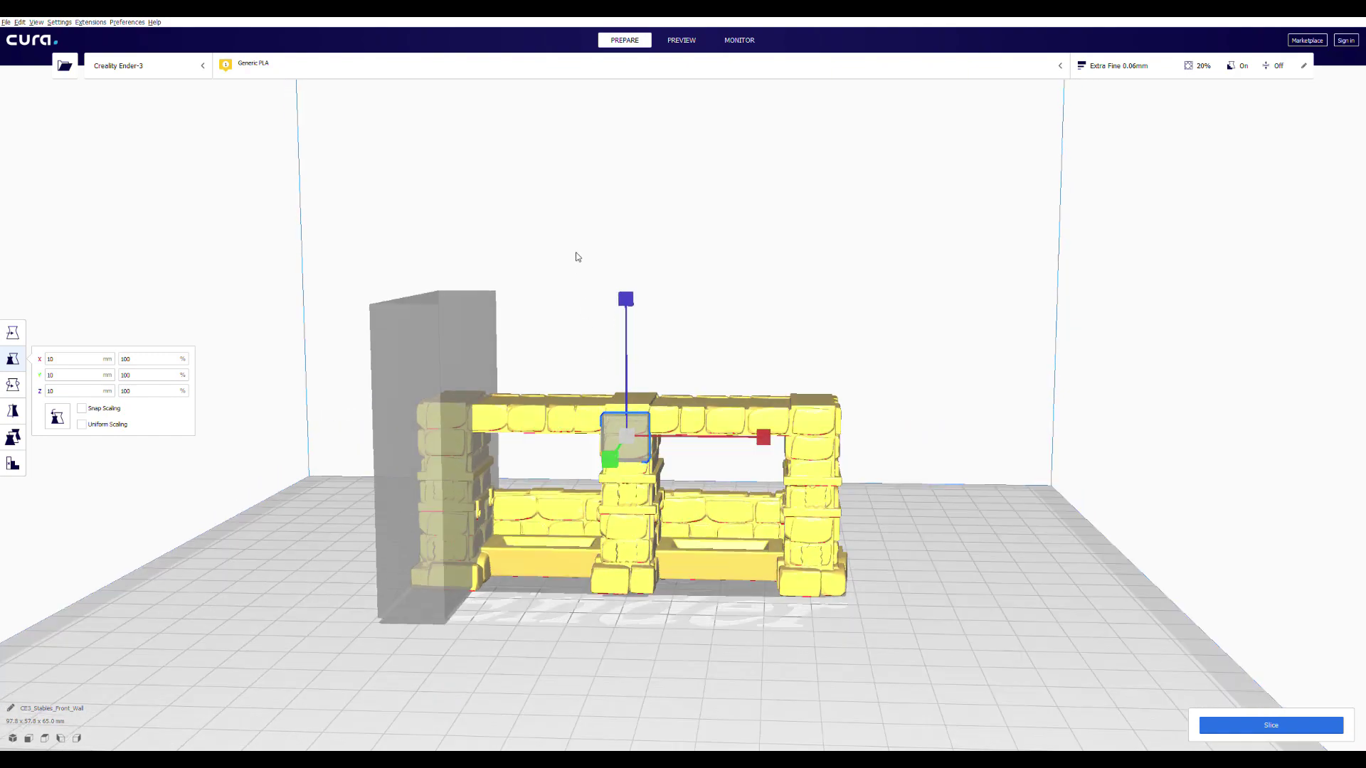
scroll(566, 245, "up", 3)
middle_click_drag(566, 244, 620, 209)
scroll(620, 212, "up", 2)
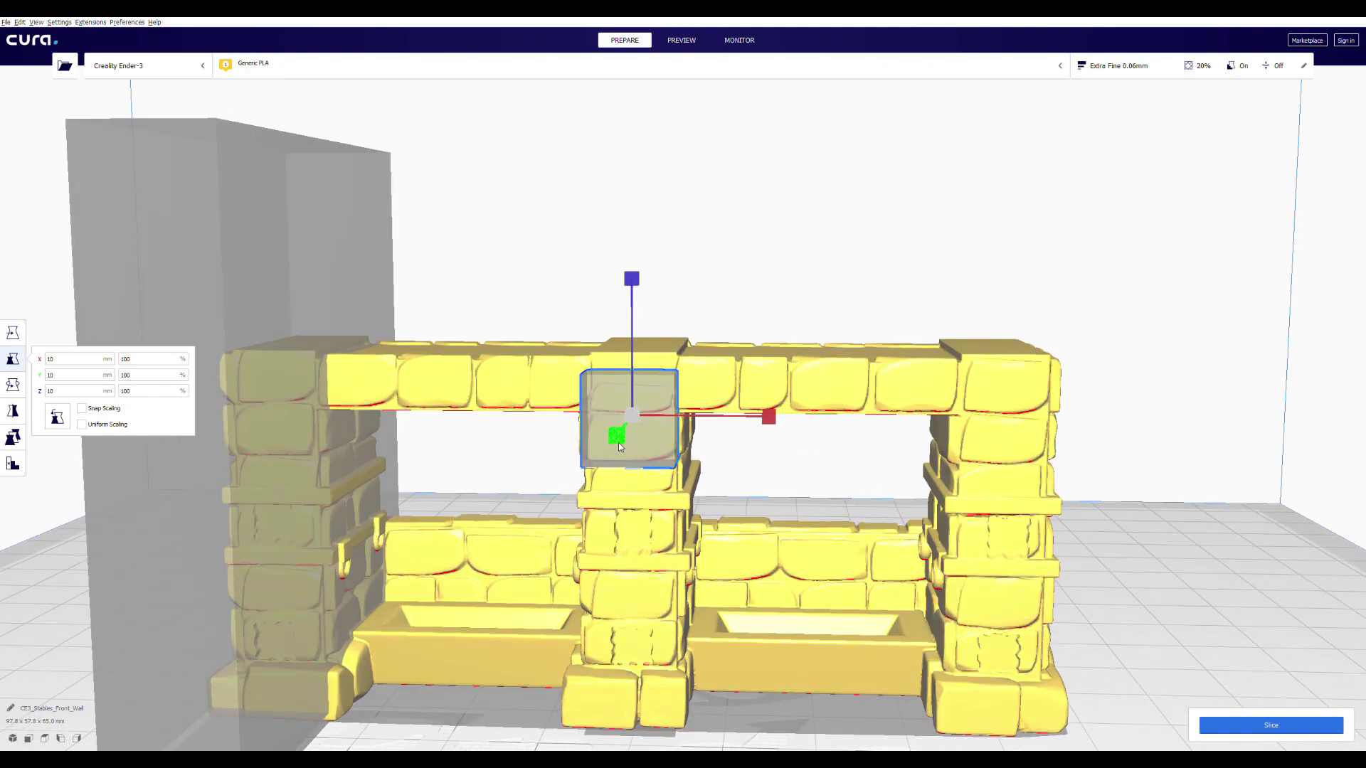
left_click_drag(618, 437, 617, 500)
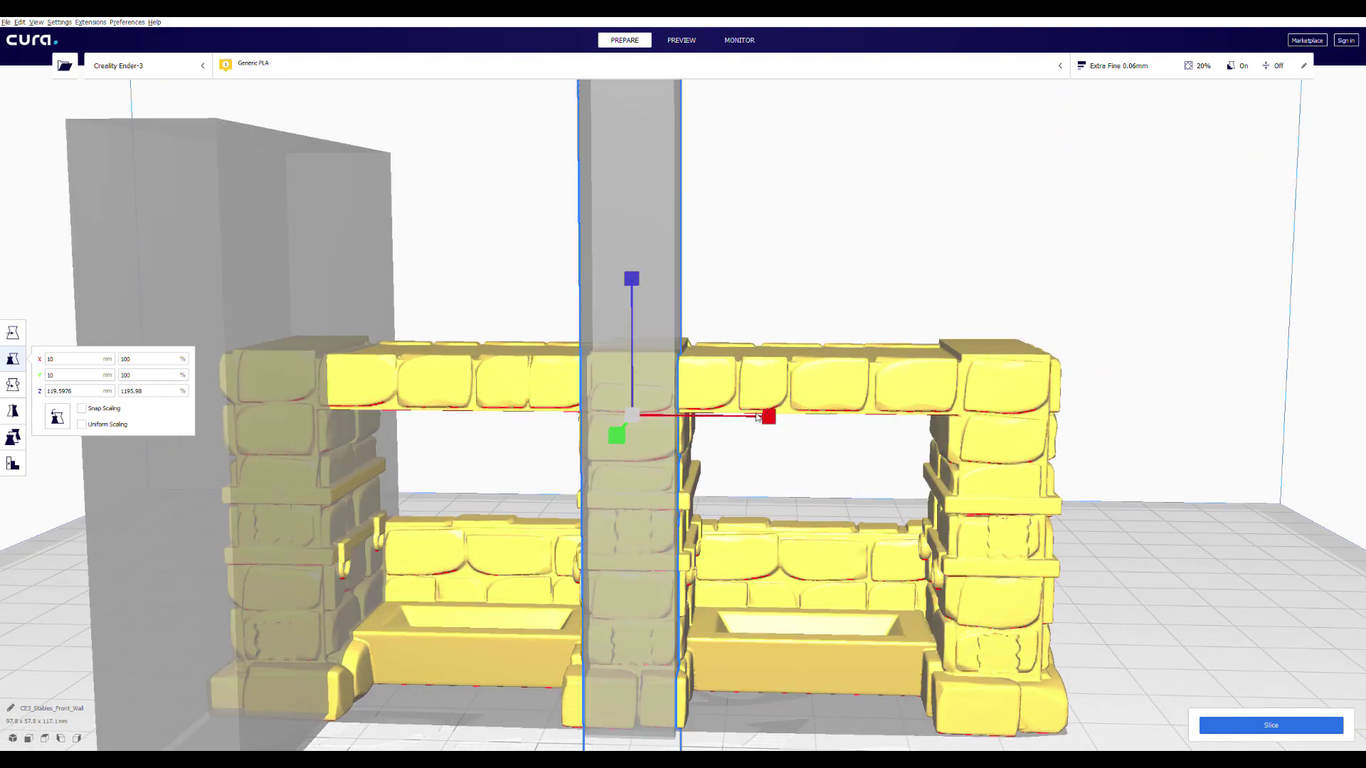
left_click_drag(632, 278, 682, 96)
left_click_drag(630, 280, 643, 225)
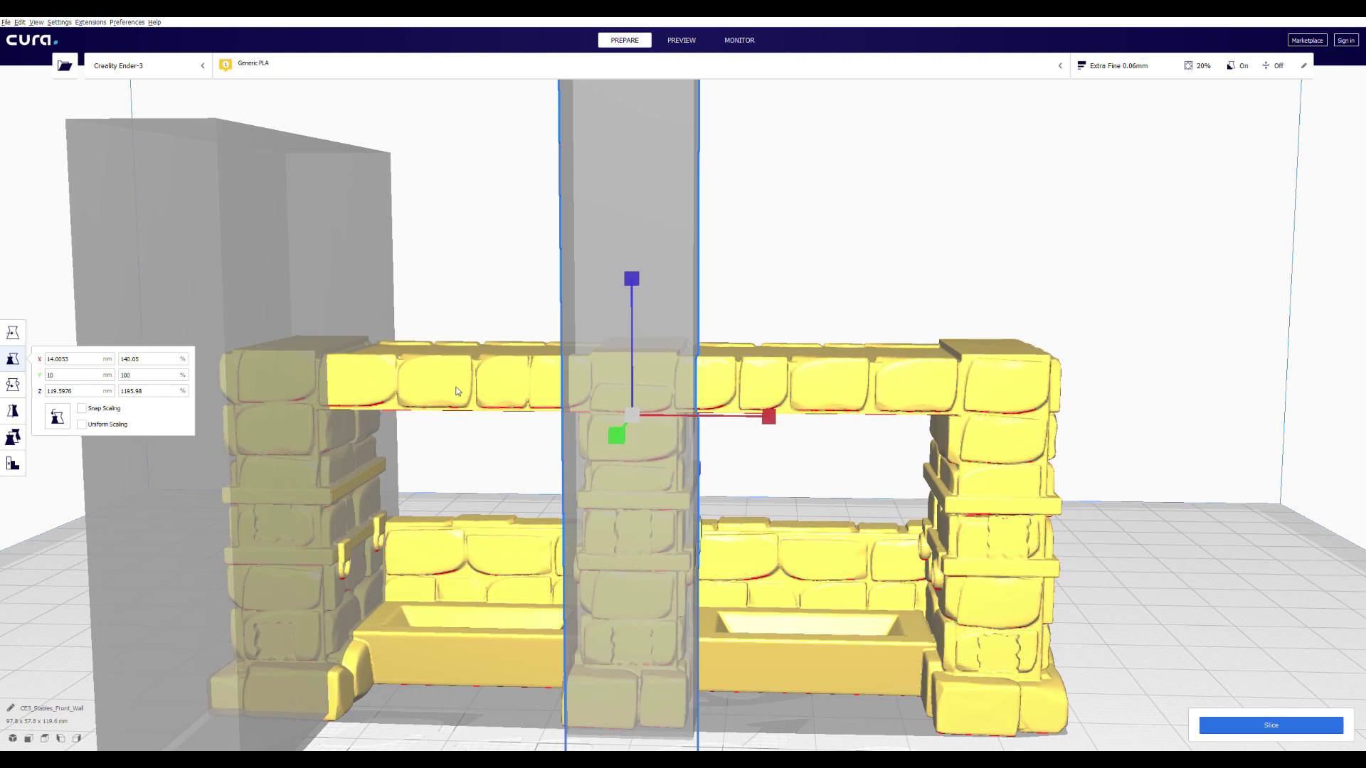
Step: Raise the middle pillar's support blocker along Z so its base sits near build plate level
right_click_drag(496, 273, 507, 259)
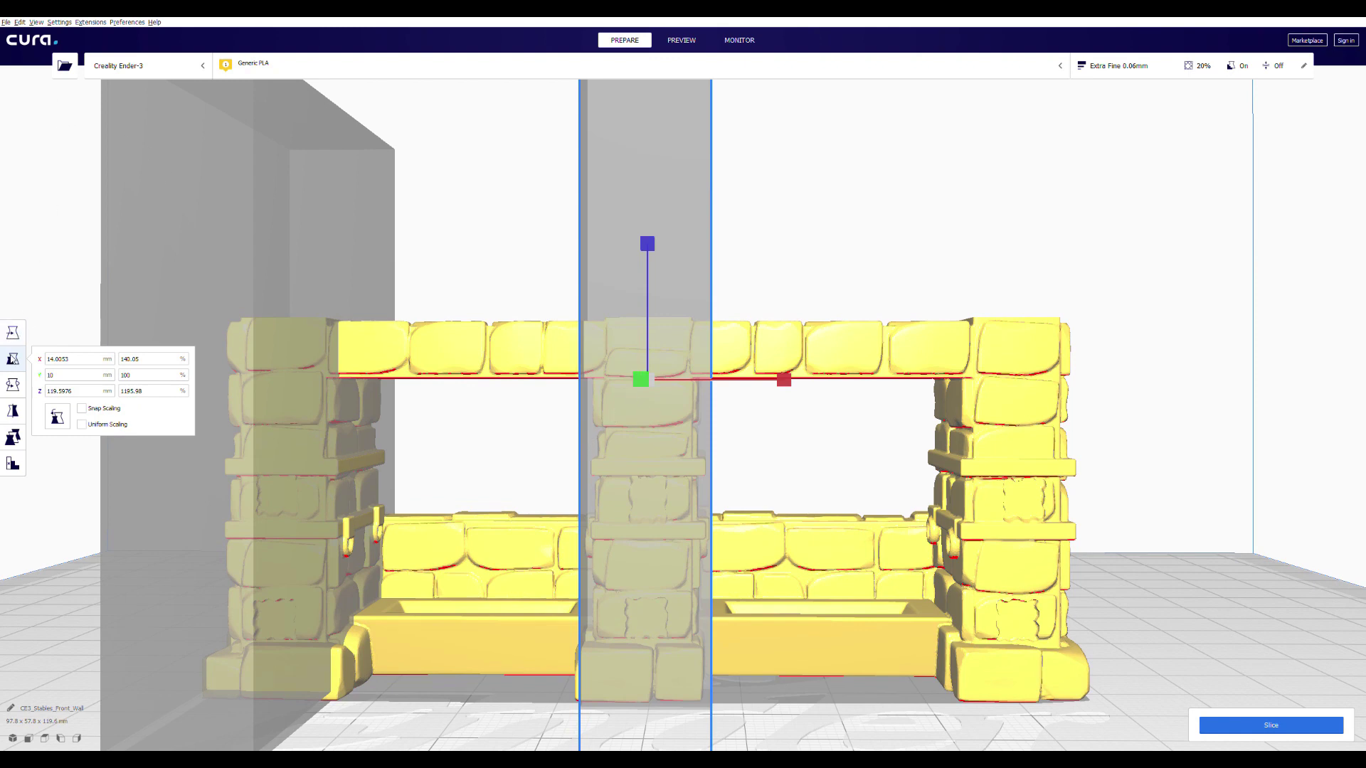
left_click(12, 333)
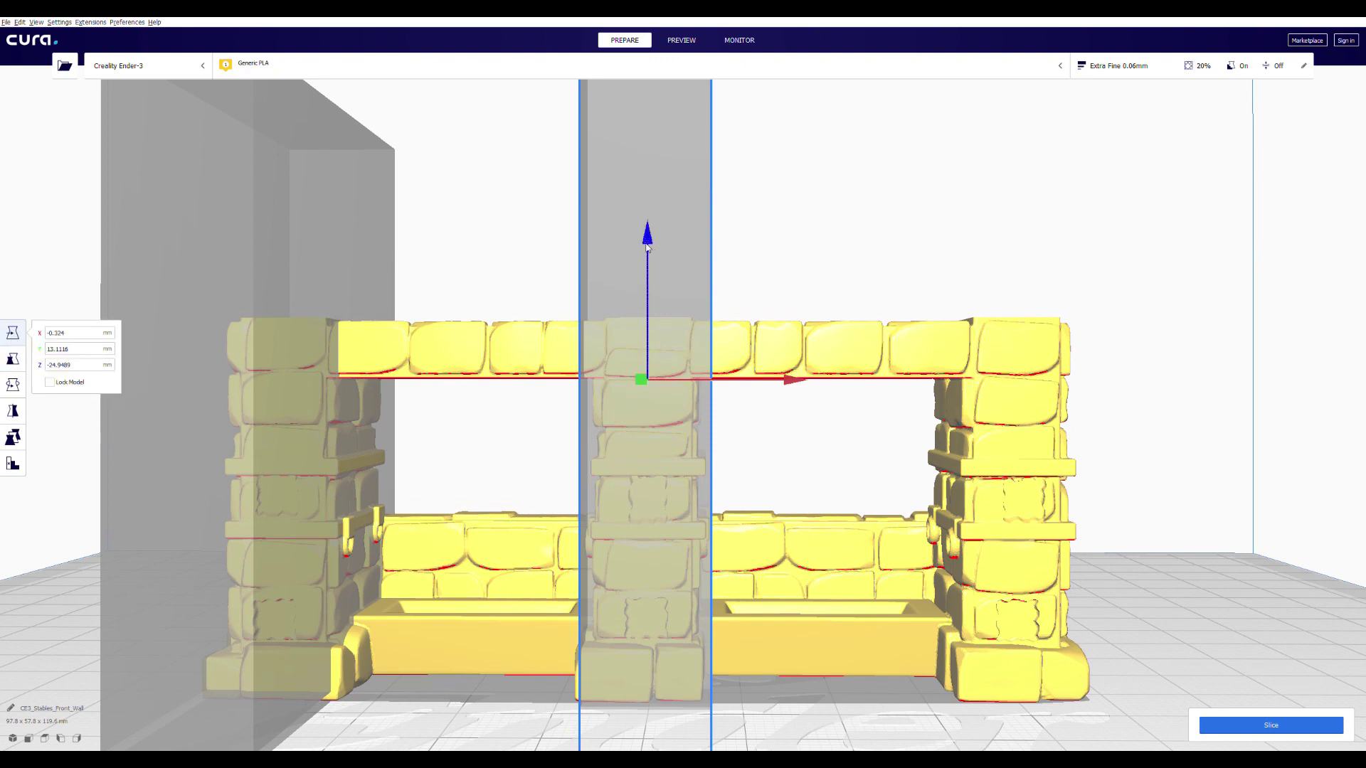
left_click_drag(648, 235, 658, 22)
right_click_drag(488, 103, 276, 126)
Step: Extend the middle pillar's blocker to about 87.4 mm in Y so it covers the pillar's full depth
left_click(9, 357)
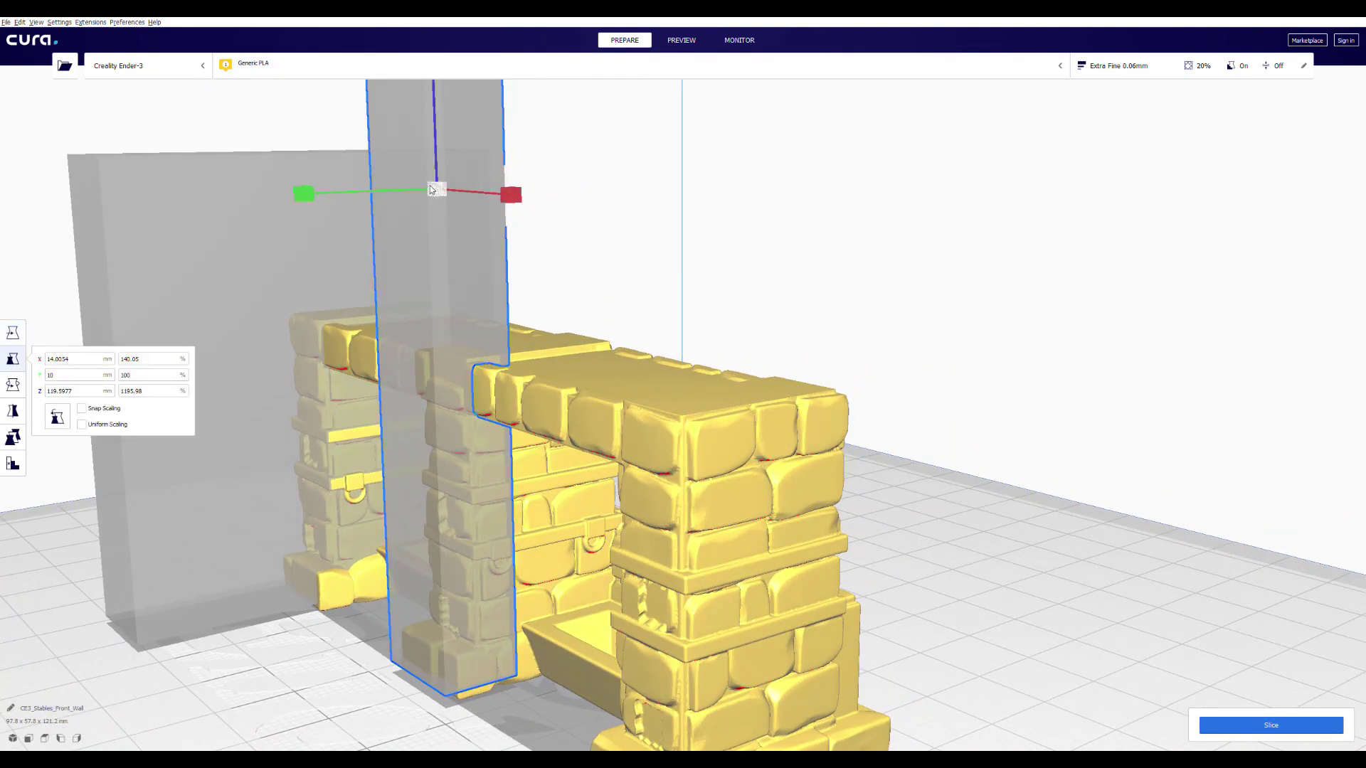
mouse_move(303, 194)
left_mouse_down()
mouse_move(250, 212)
mouse_move(297, 221)
mouse_move(317, 207)
mouse_move(304, 209)
left_mouse_up()
left_click_drag(510, 195, 697, 222)
scroll(687, 219, "down", 5)
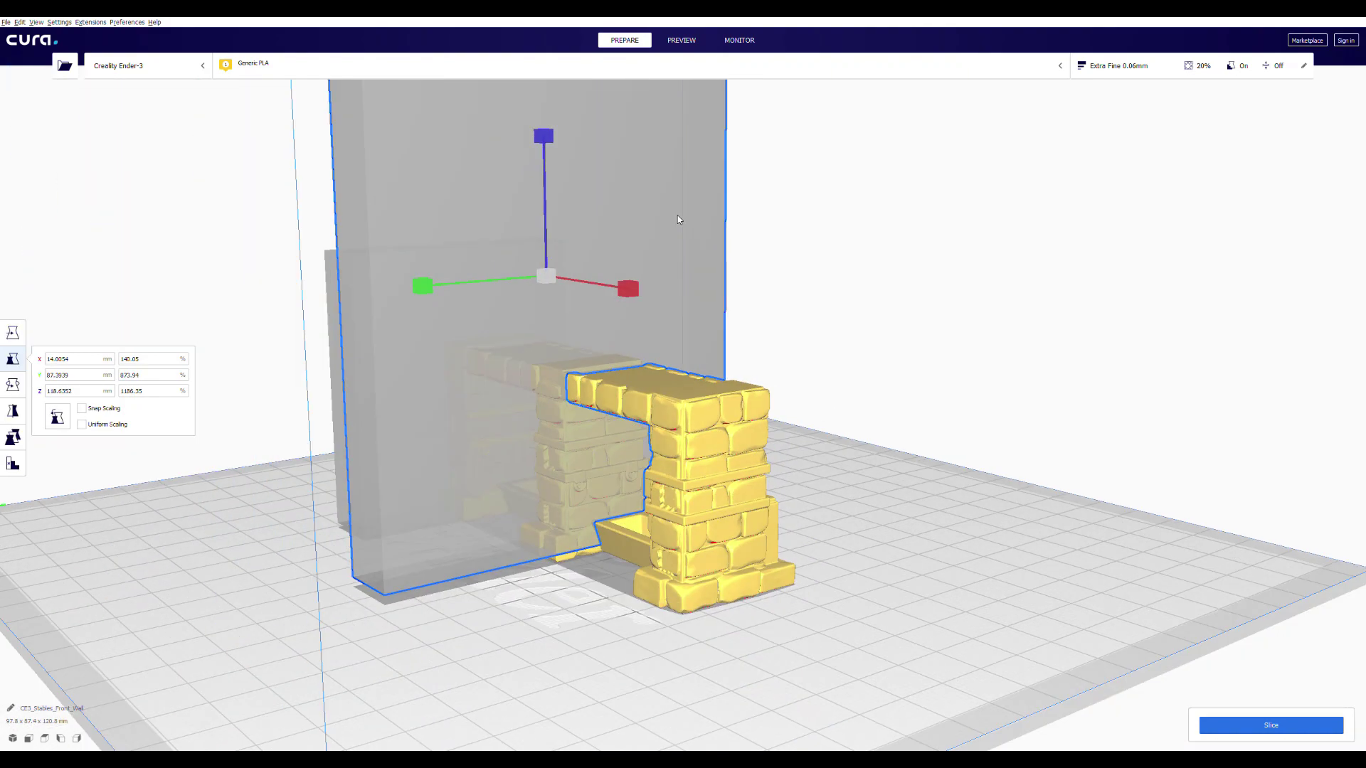
right_click_drag(822, 226, 997, 271)
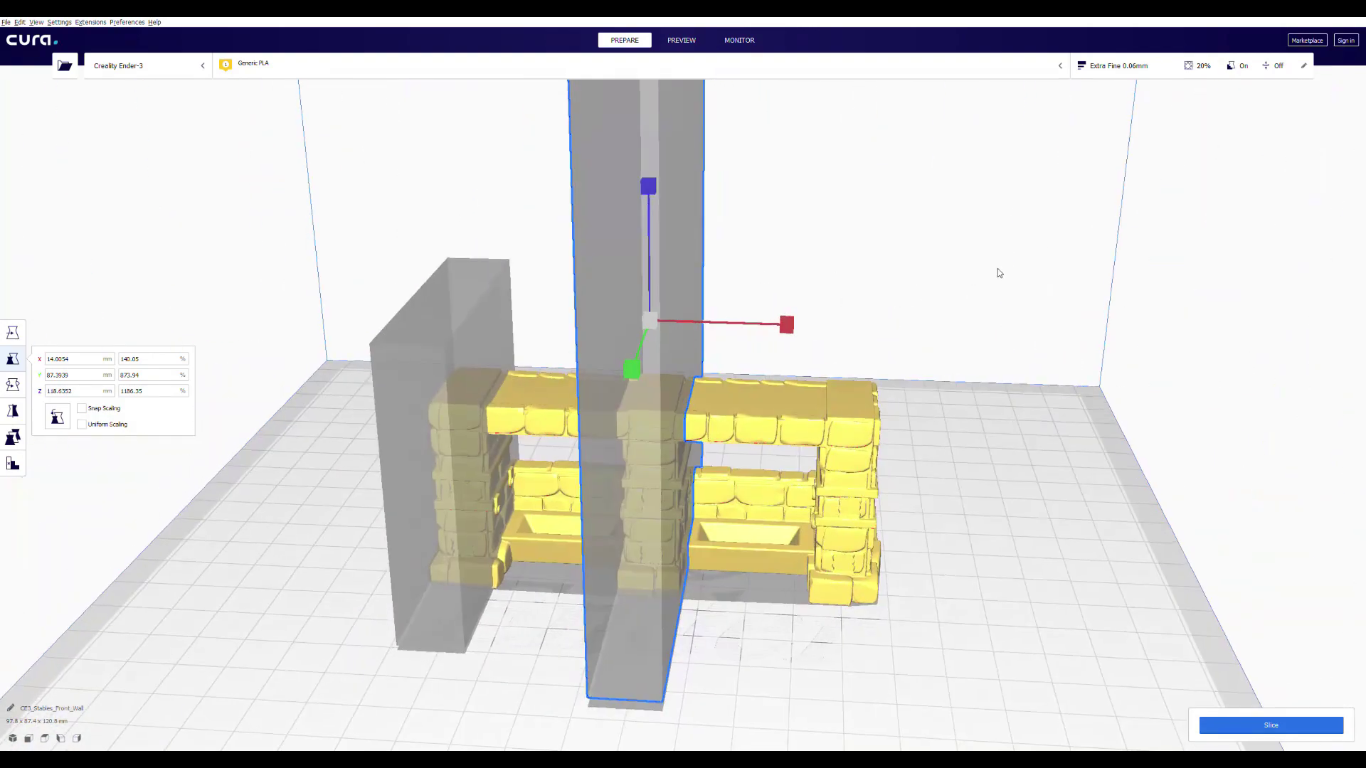
Step: Add a third support blocker on the upper part of the wall's right pillar
left_click(858, 428)
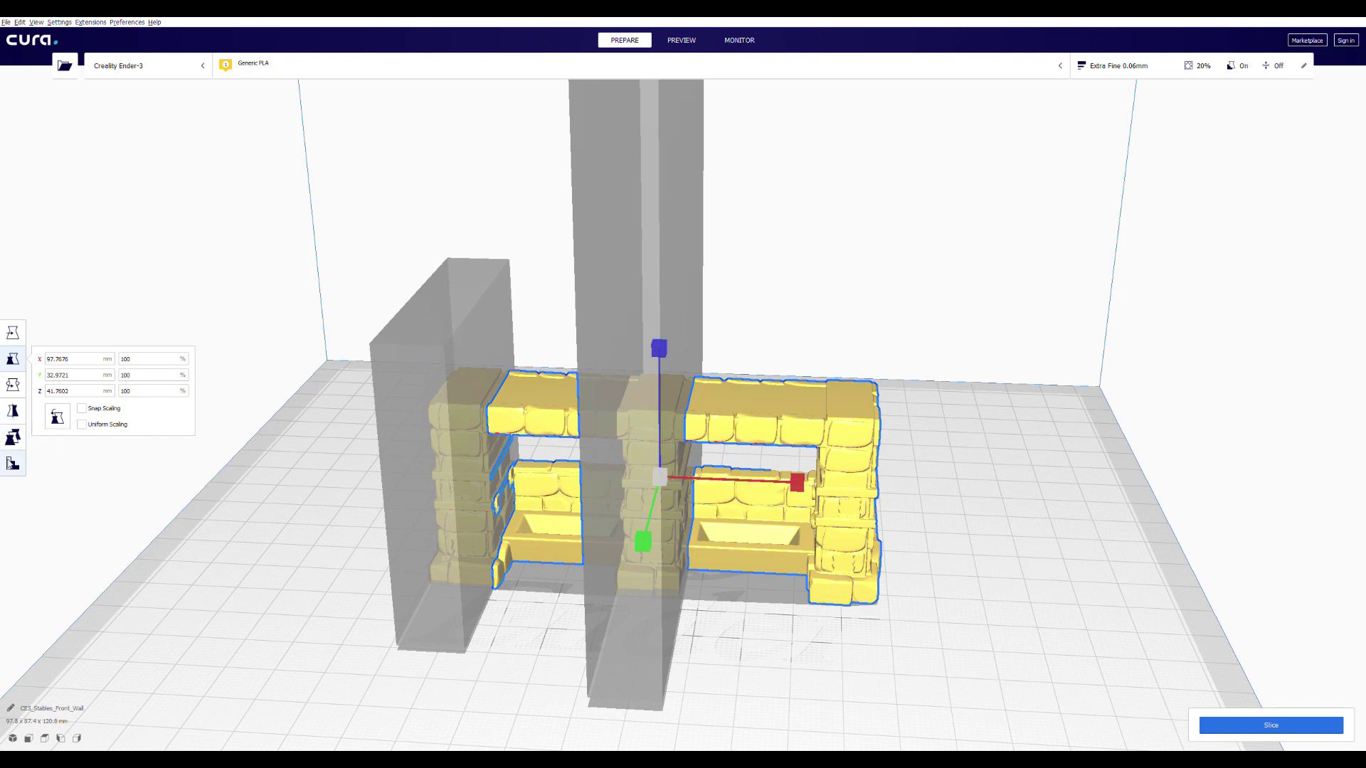
key("t")
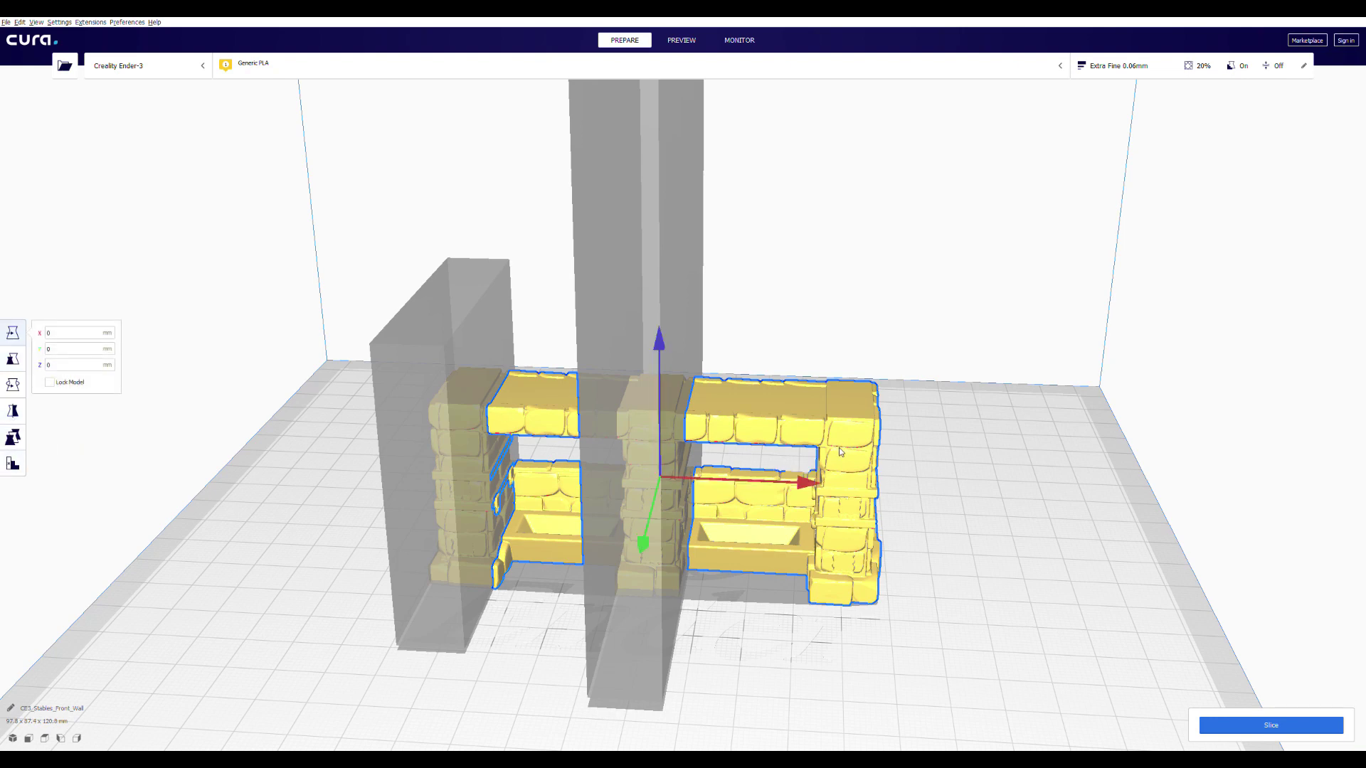
left_click(13, 464)
left_click(847, 442)
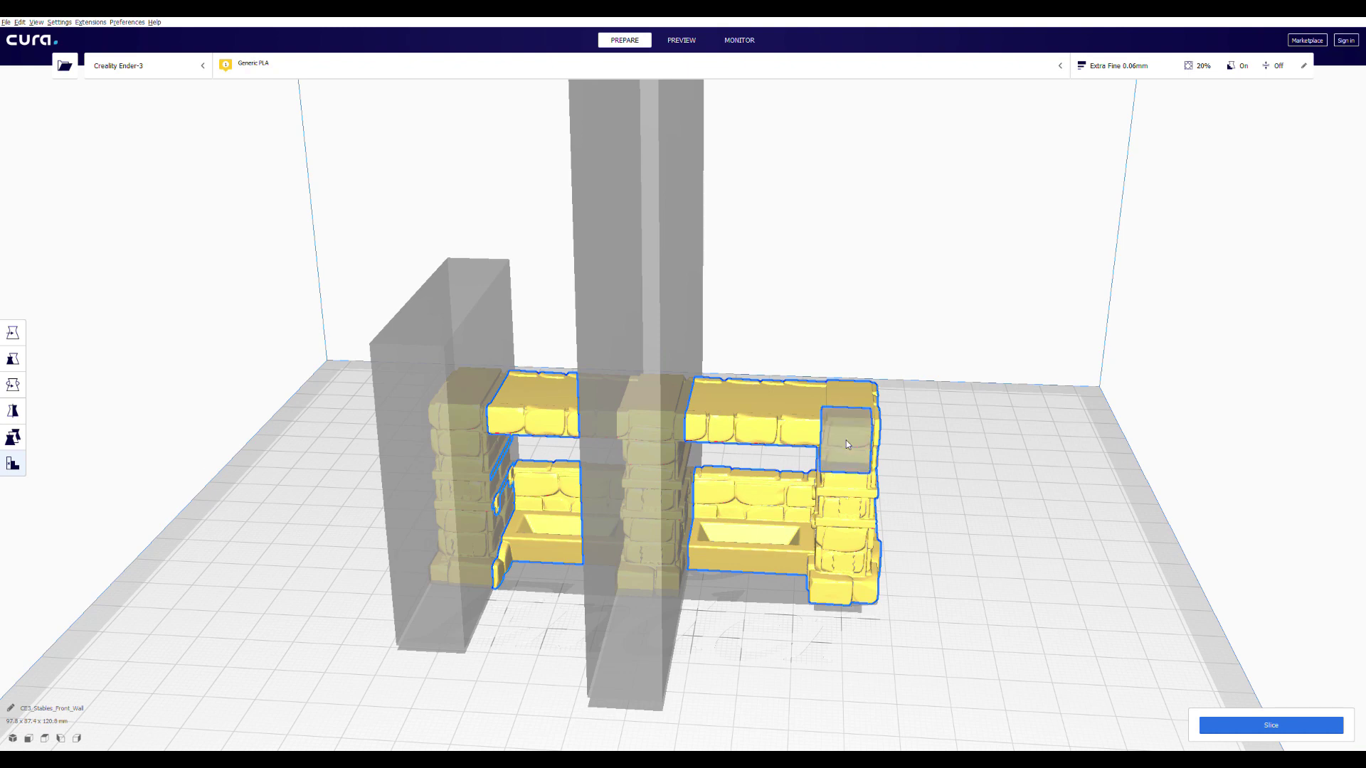
Step: Select only the right pillar's support blocker and scale it to about 13.9 mm in X and 87.9 mm in Z
left_click(10, 362)
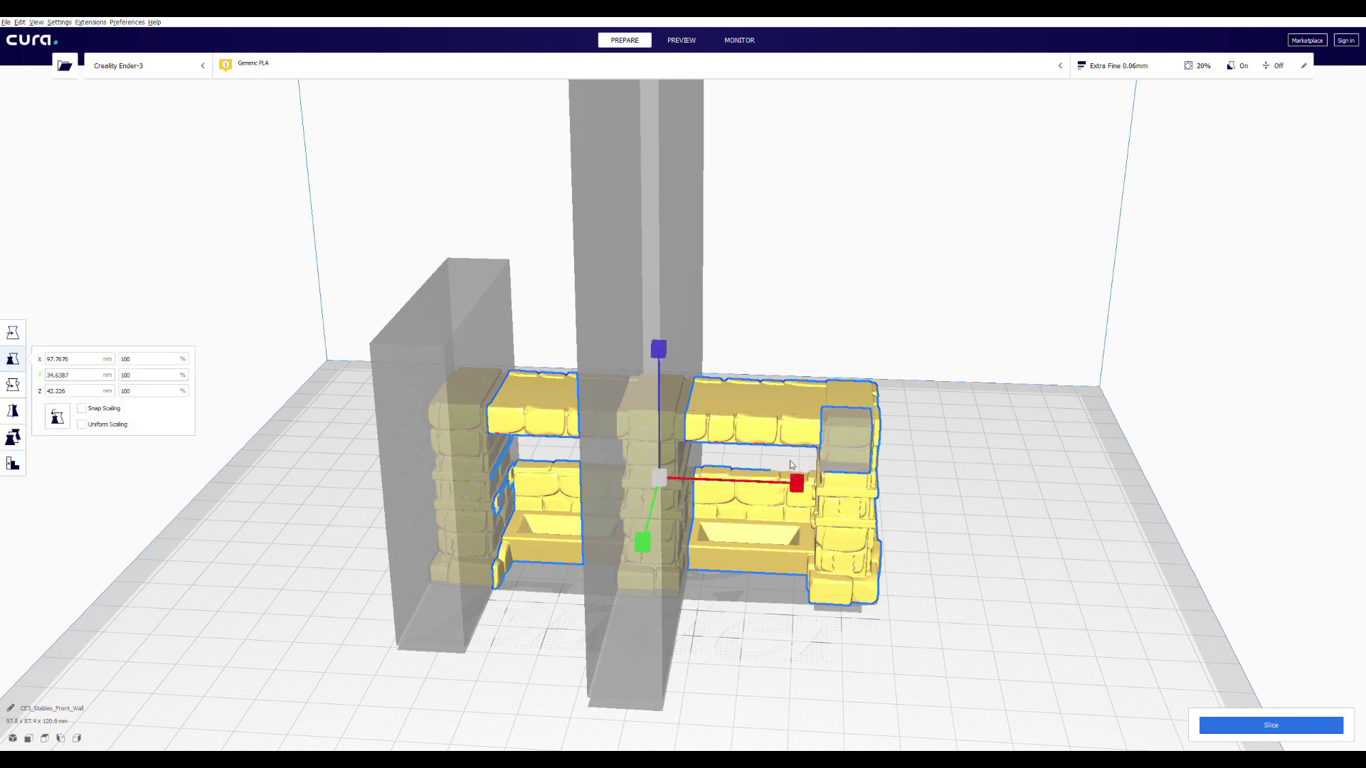
left_click(856, 446)
left_click_drag(849, 505, 845, 80)
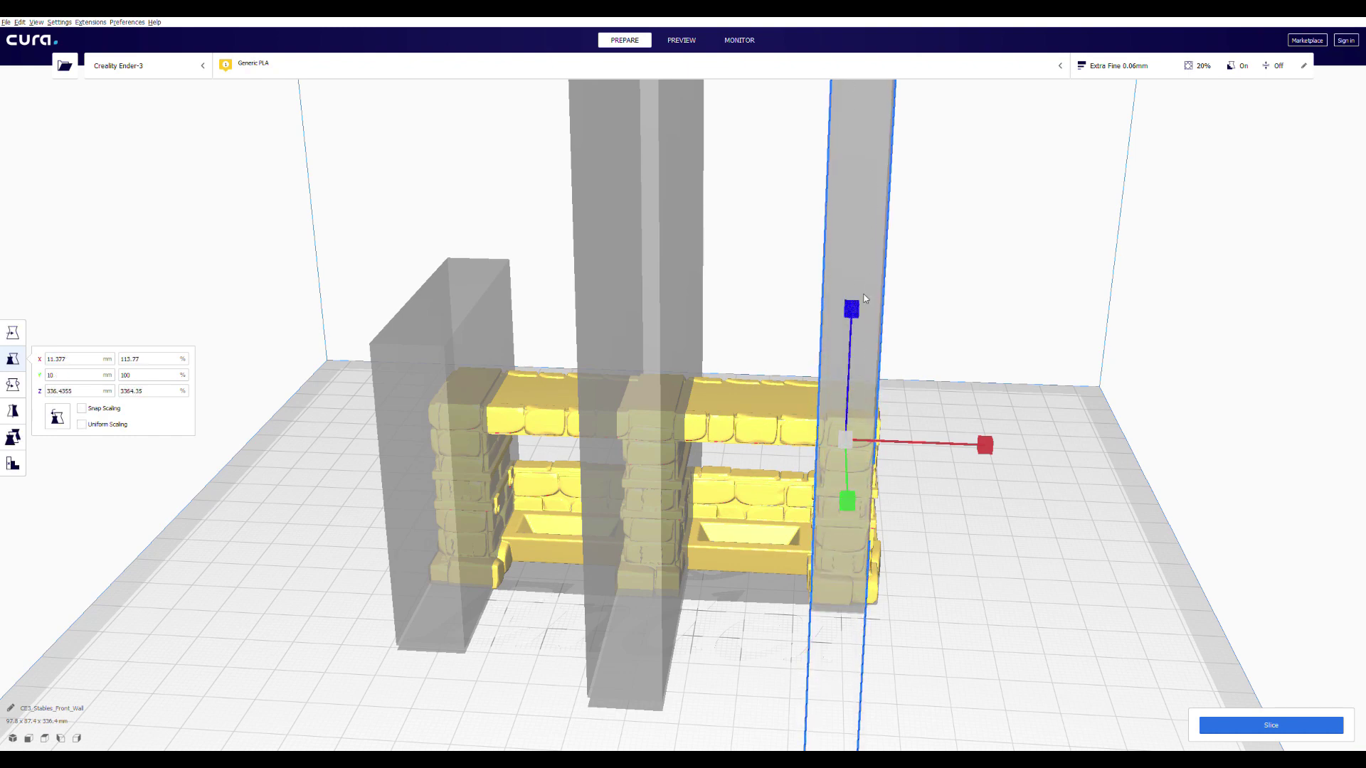
left_click_drag(846, 311, 885, 114)
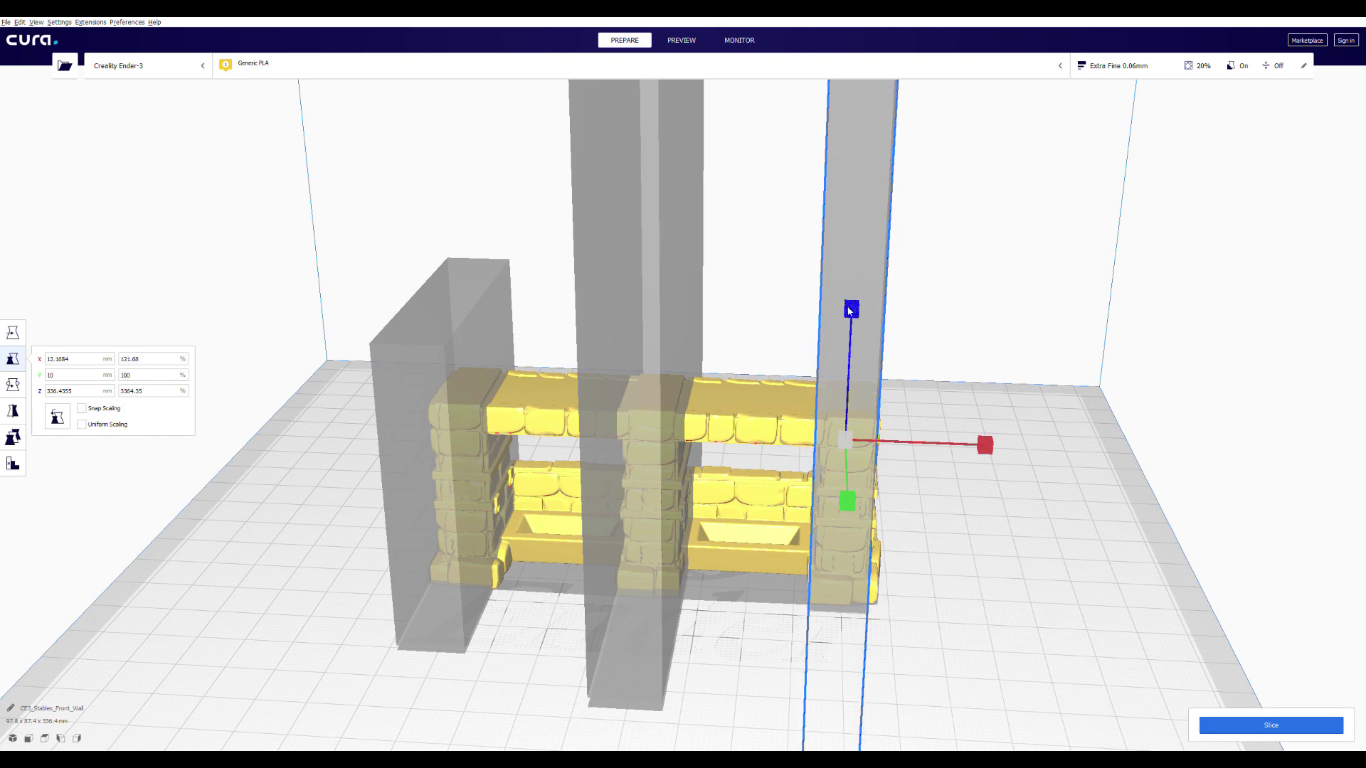
left_click_drag(847, 310, 864, 214)
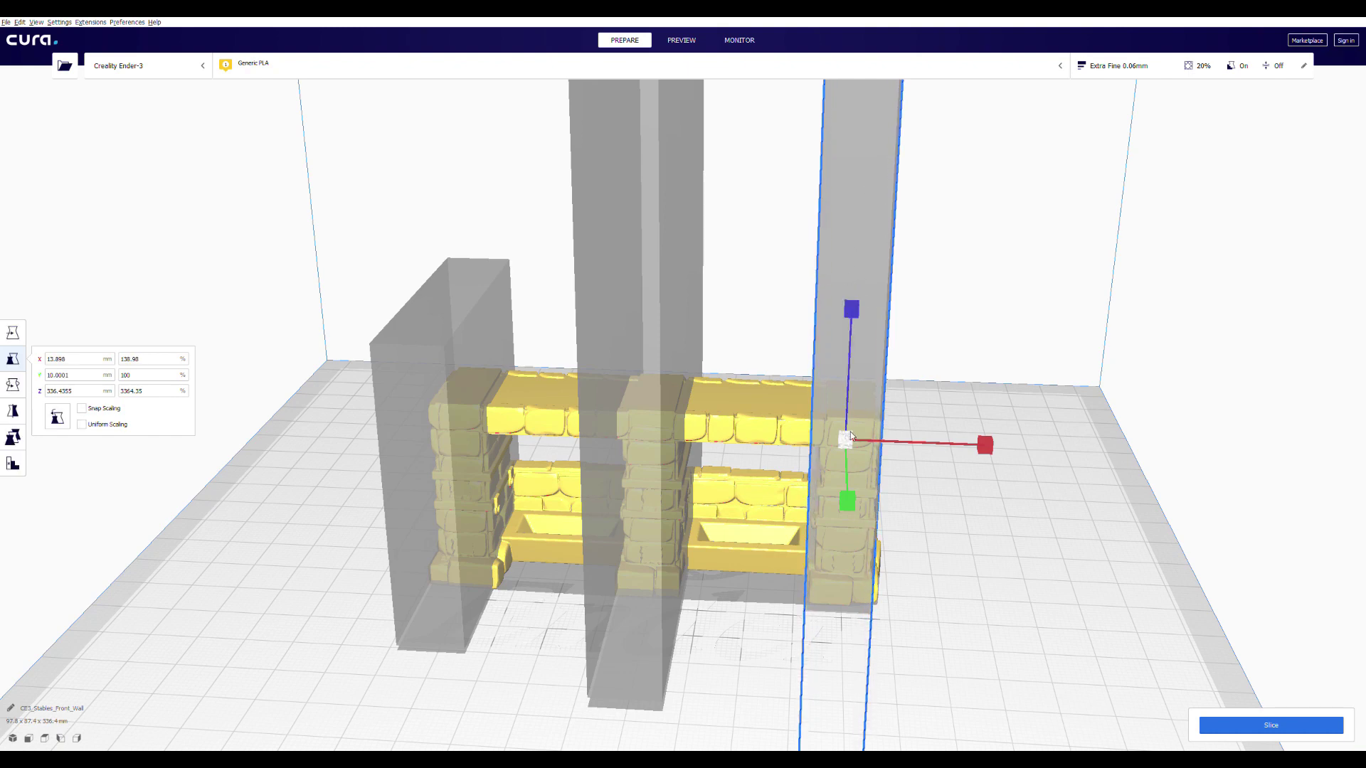
left_click_drag(847, 493, 854, 471)
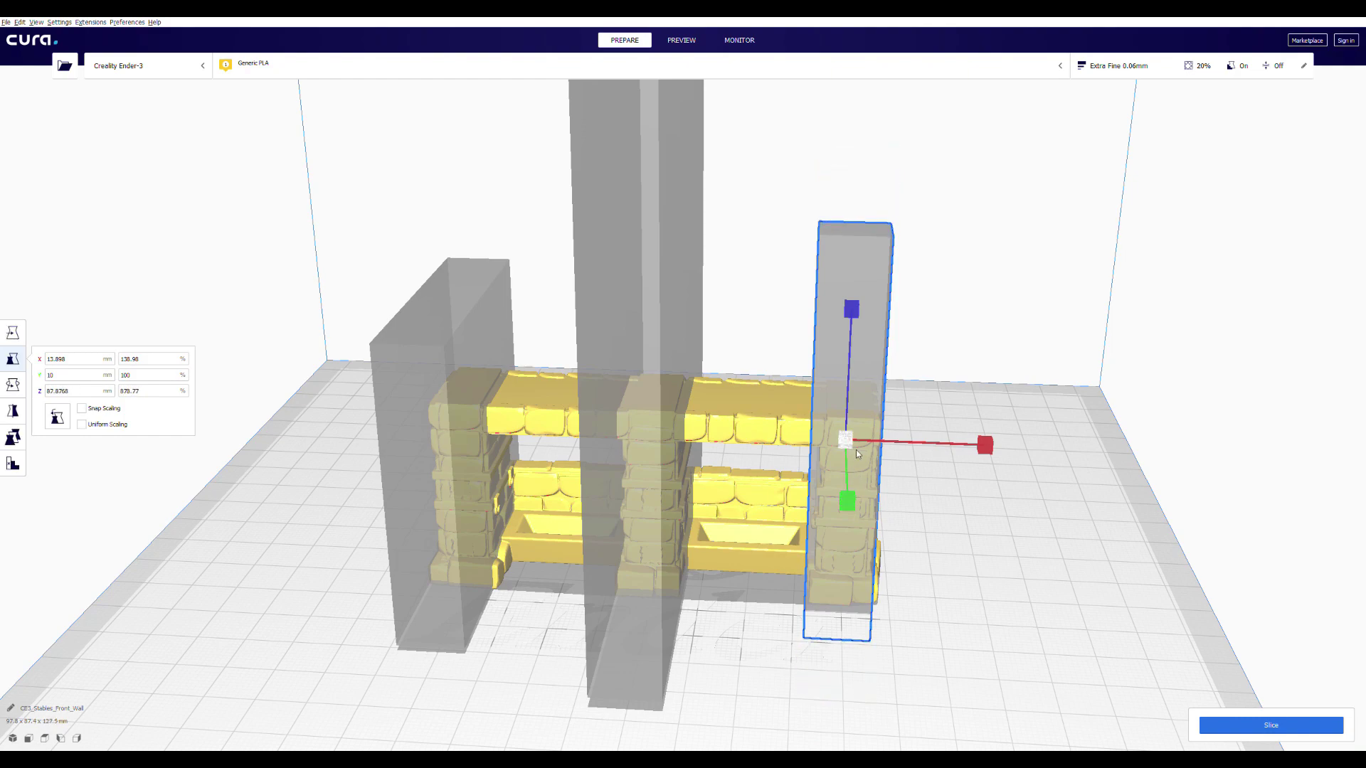
Step: Raise the right pillar's blocker to about 1 mm in Z so its base meets the build plate
right_click_drag(853, 471, 952, 229)
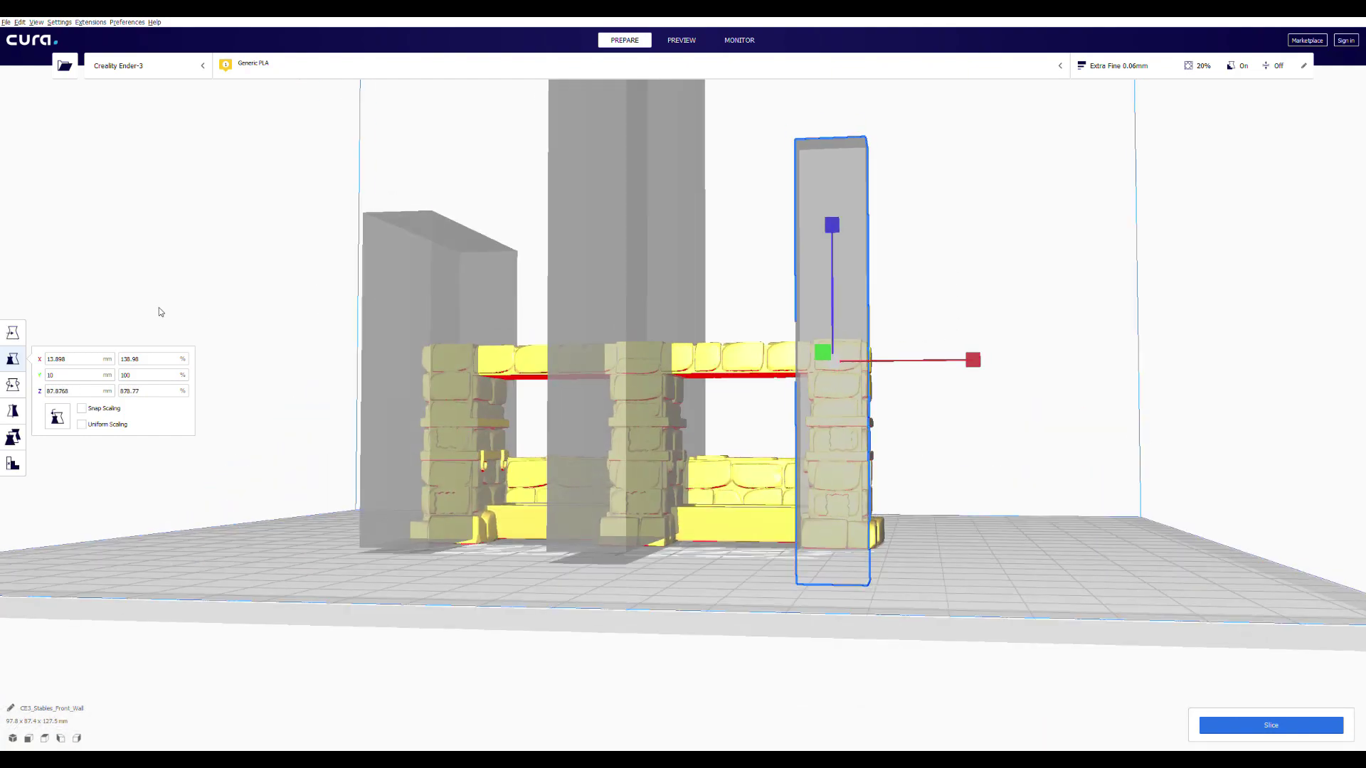
left_click(12, 332)
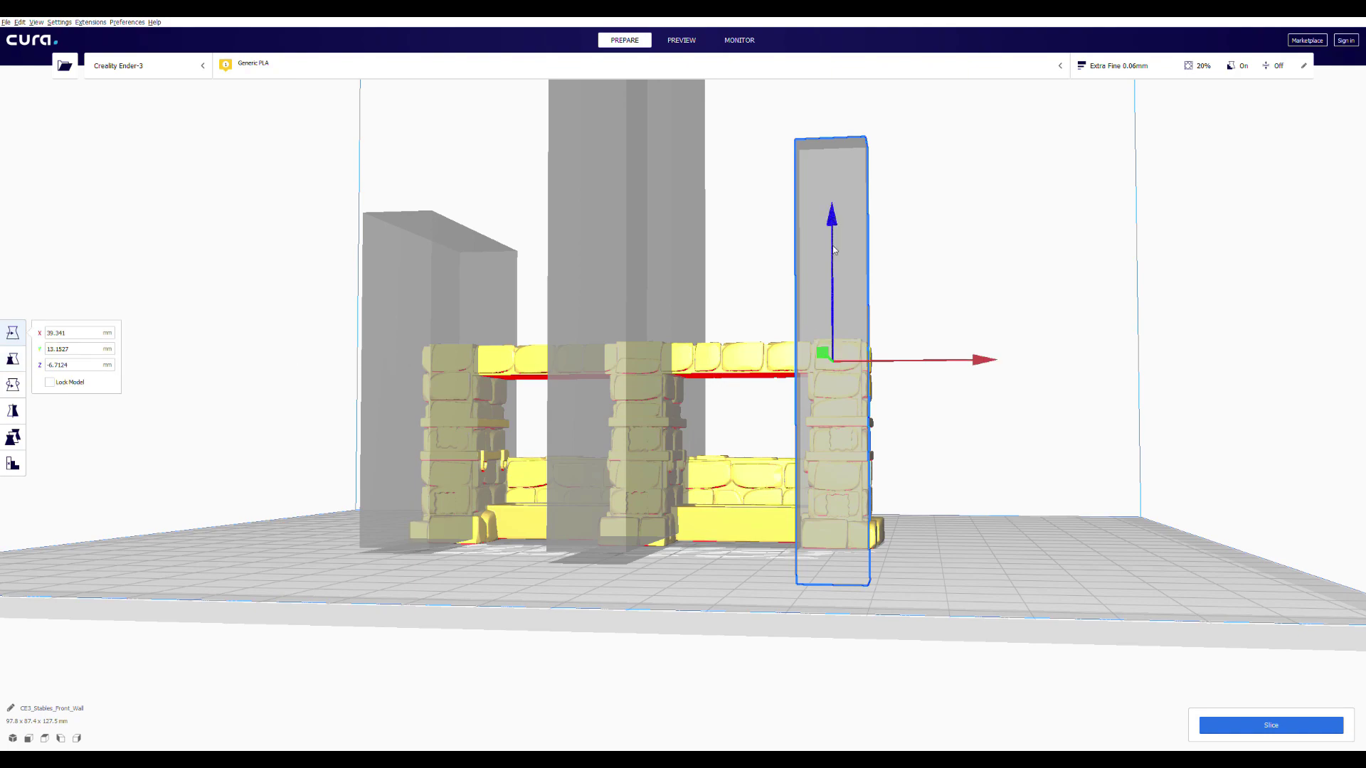
left_click_drag(827, 221, 829, 184)
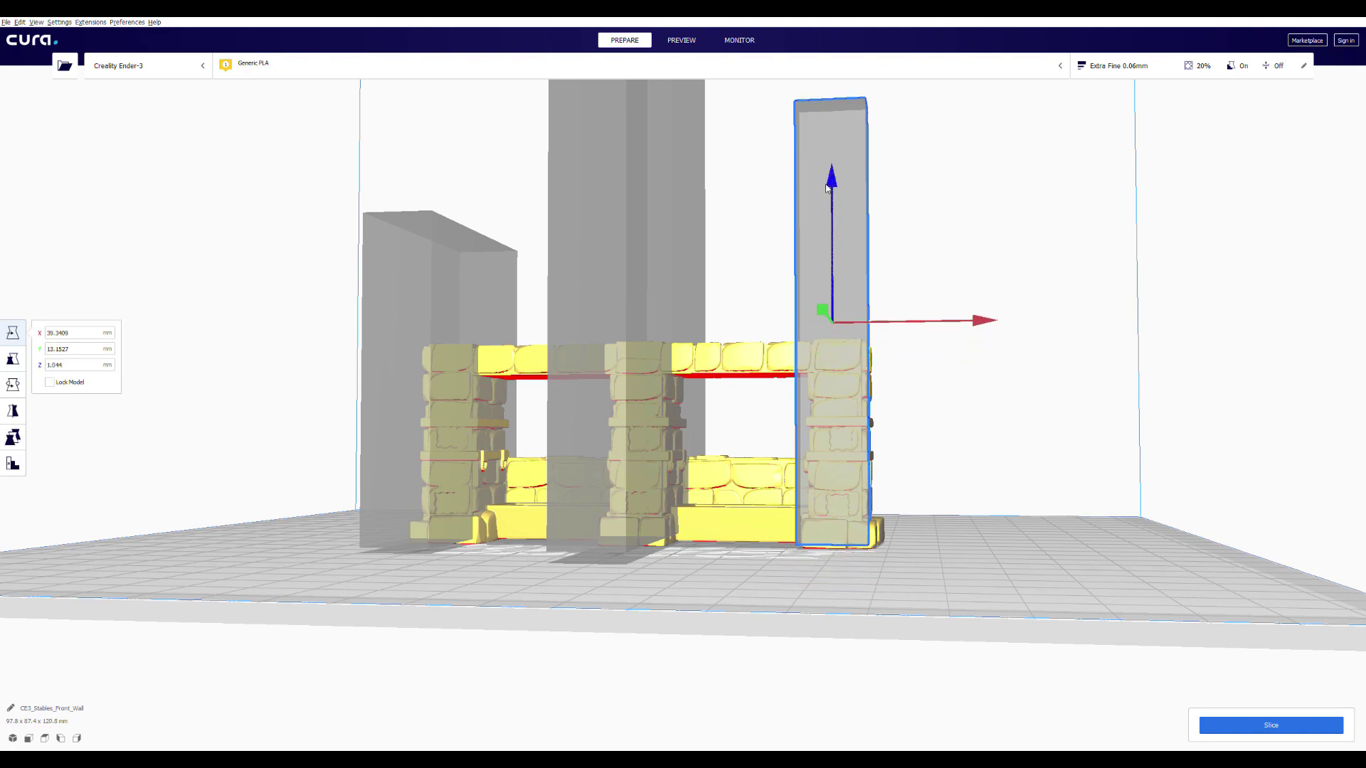
Step: Scale the right pillar's blocker to about 16.3 mm in X, 64.5 mm in Y and 83.6 mm in Z to enclose the pillar
right_click_drag(987, 328, 657, 393)
left_click(14, 360)
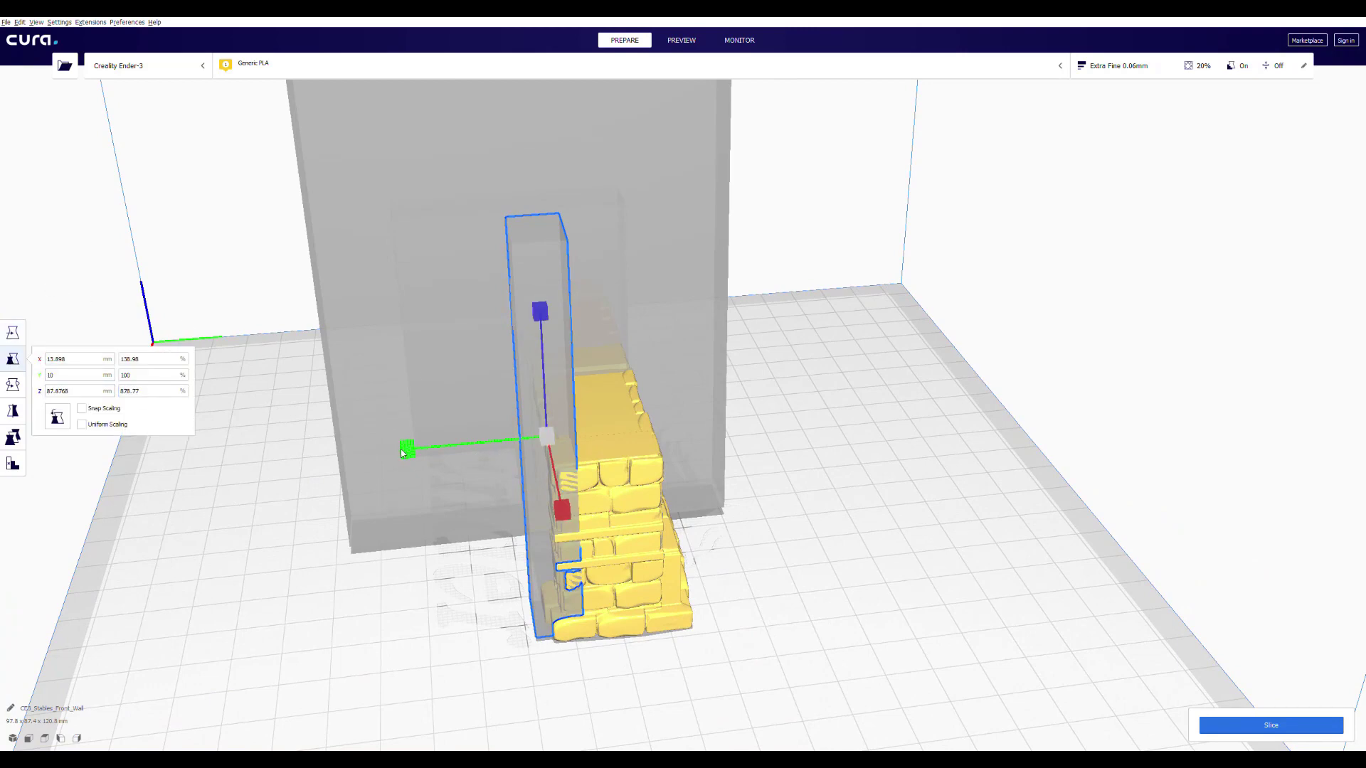
left_click_drag(402, 453, 402, 457)
left_click_drag(537, 321, 558, 395)
left_click_drag(561, 510, 605, 512)
right_click_drag(747, 549, 399, 542)
scroll(339, 453, "up", 3)
middle_click_drag(324, 456, 330, 461)
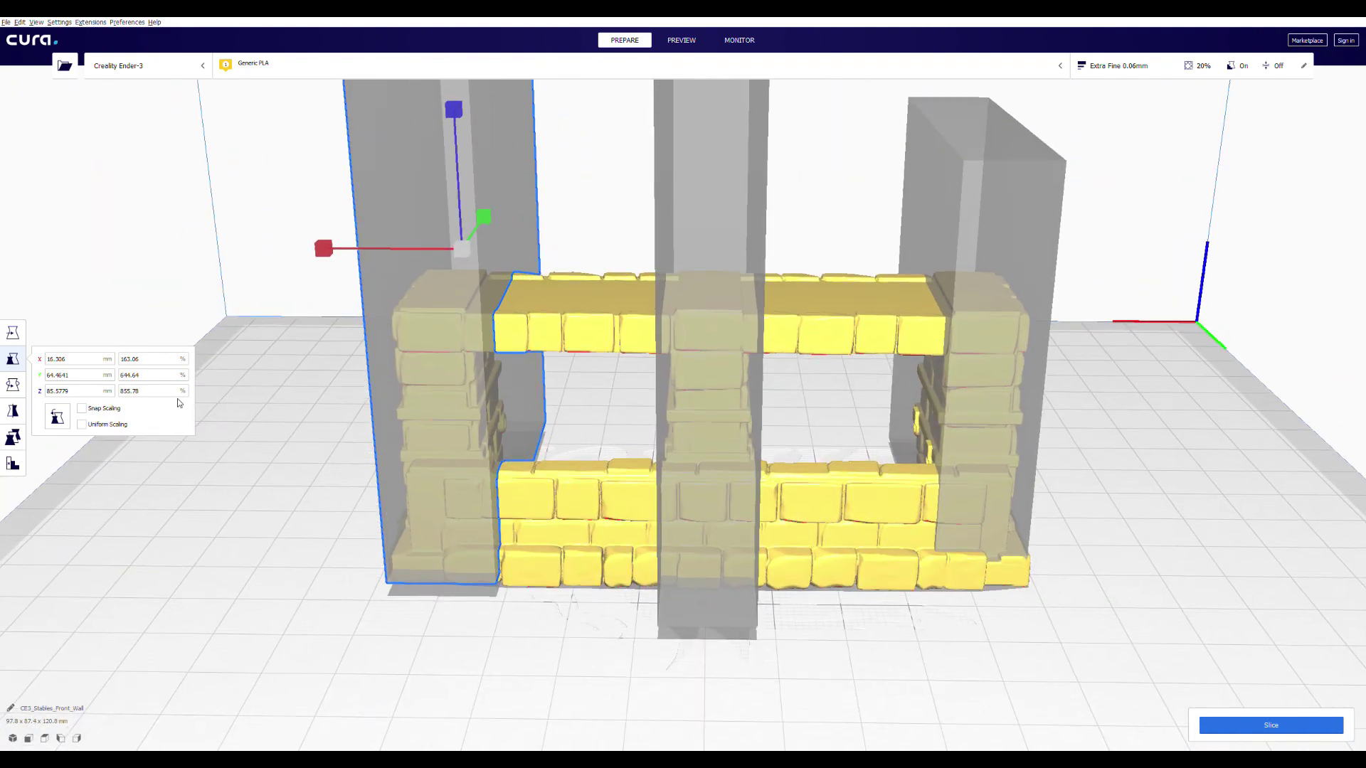
Step: Add a fourth support blocker on the rear face of the wall's upper crossbeam
left_click(557, 319)
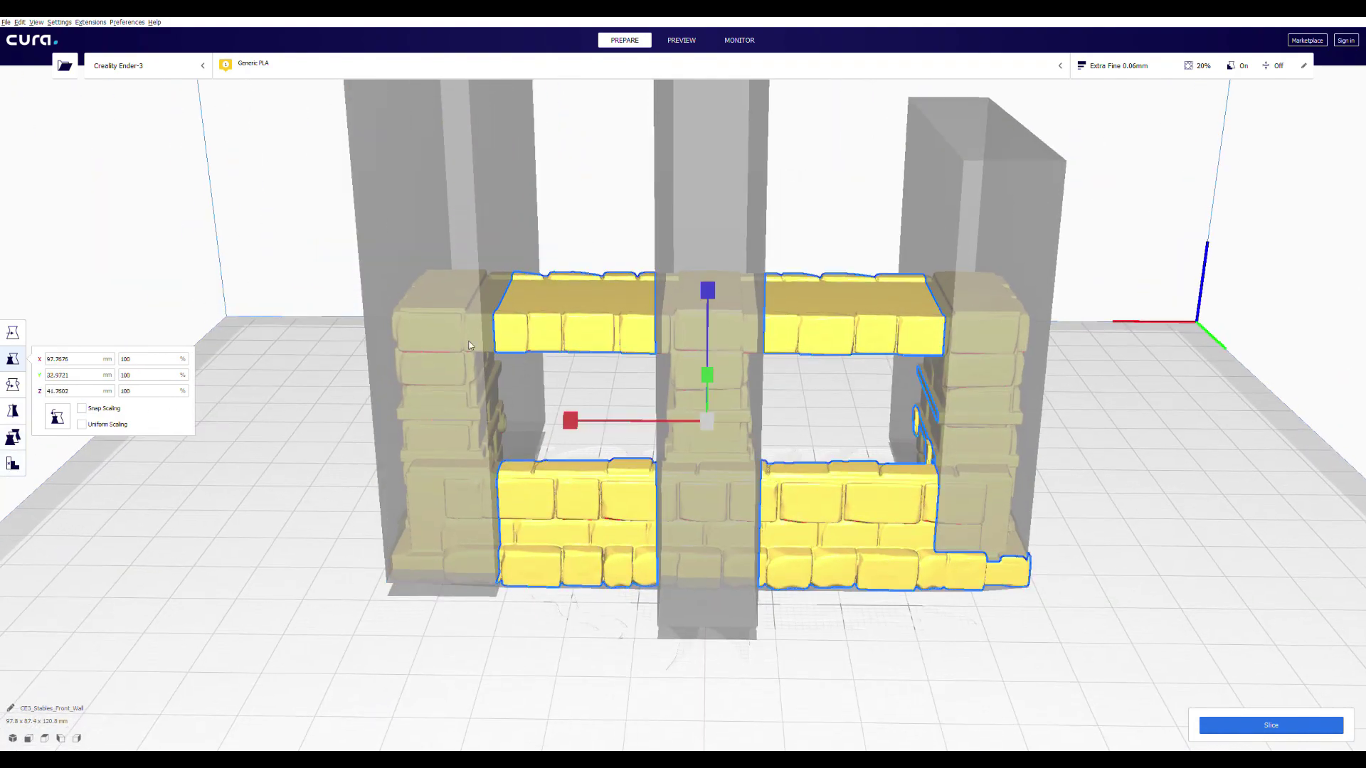
left_click(12, 463)
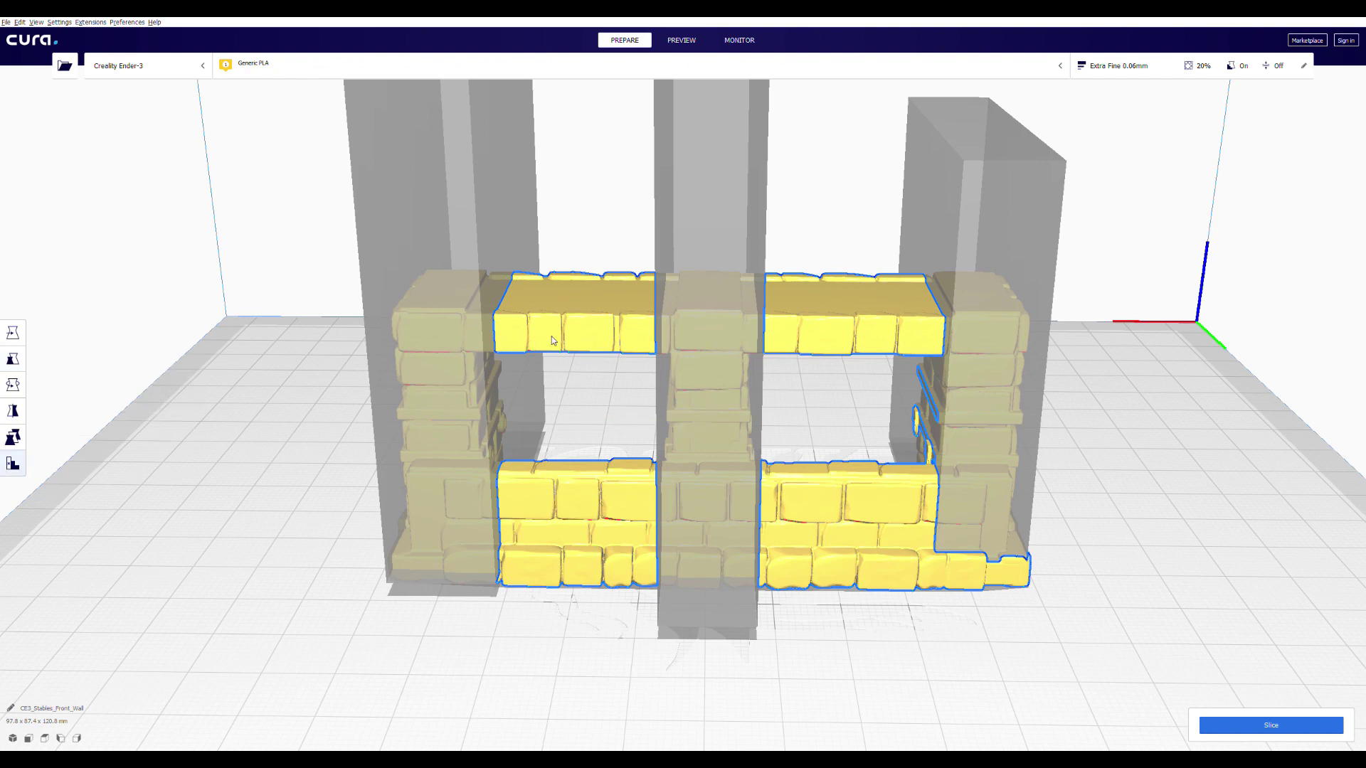
left_click(573, 337)
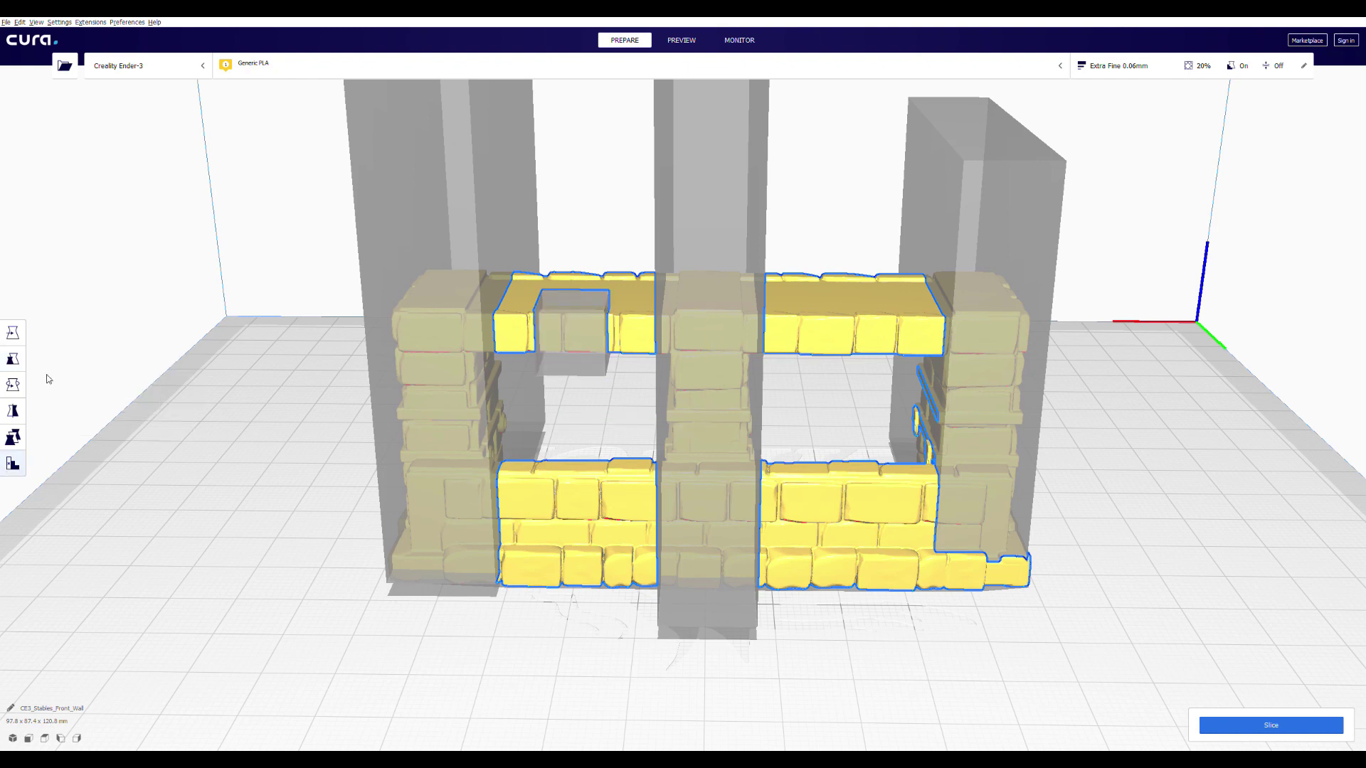
left_click(13, 332)
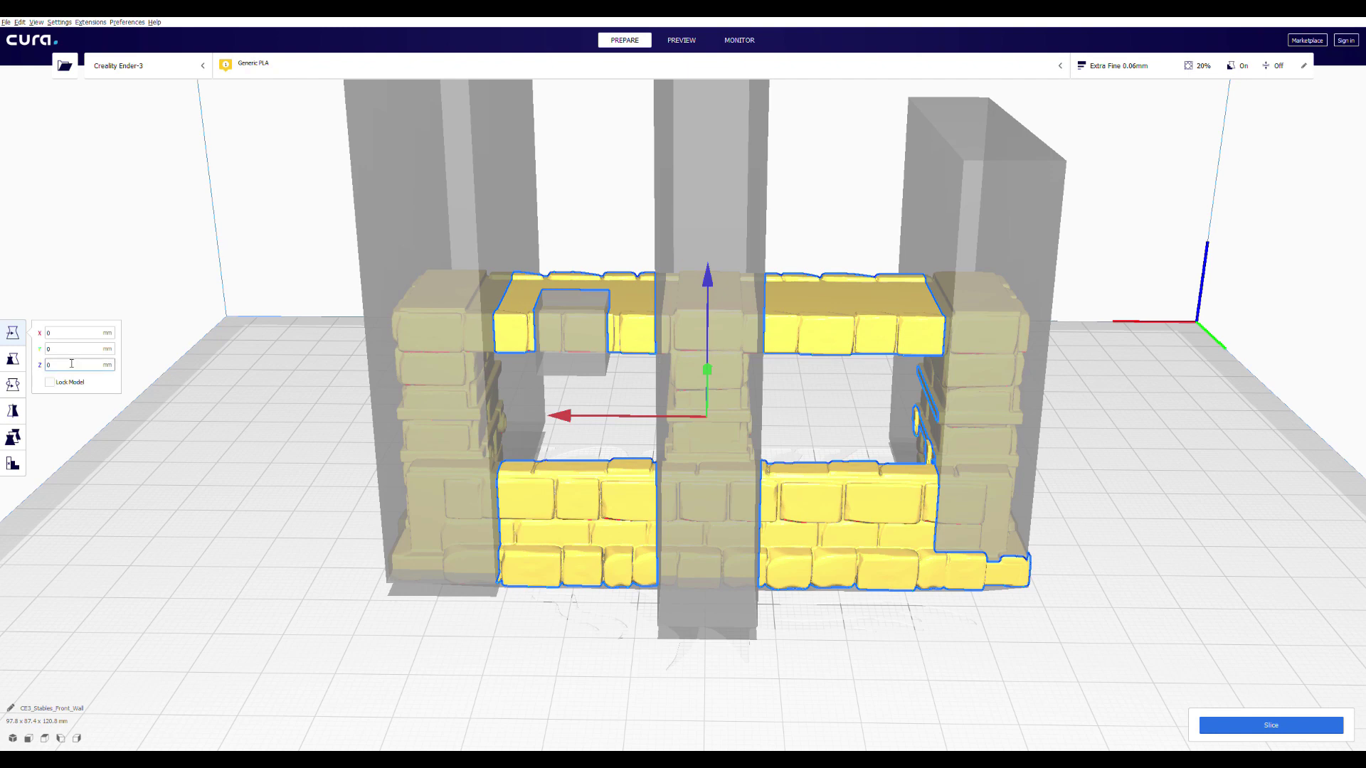
left_click(12, 359)
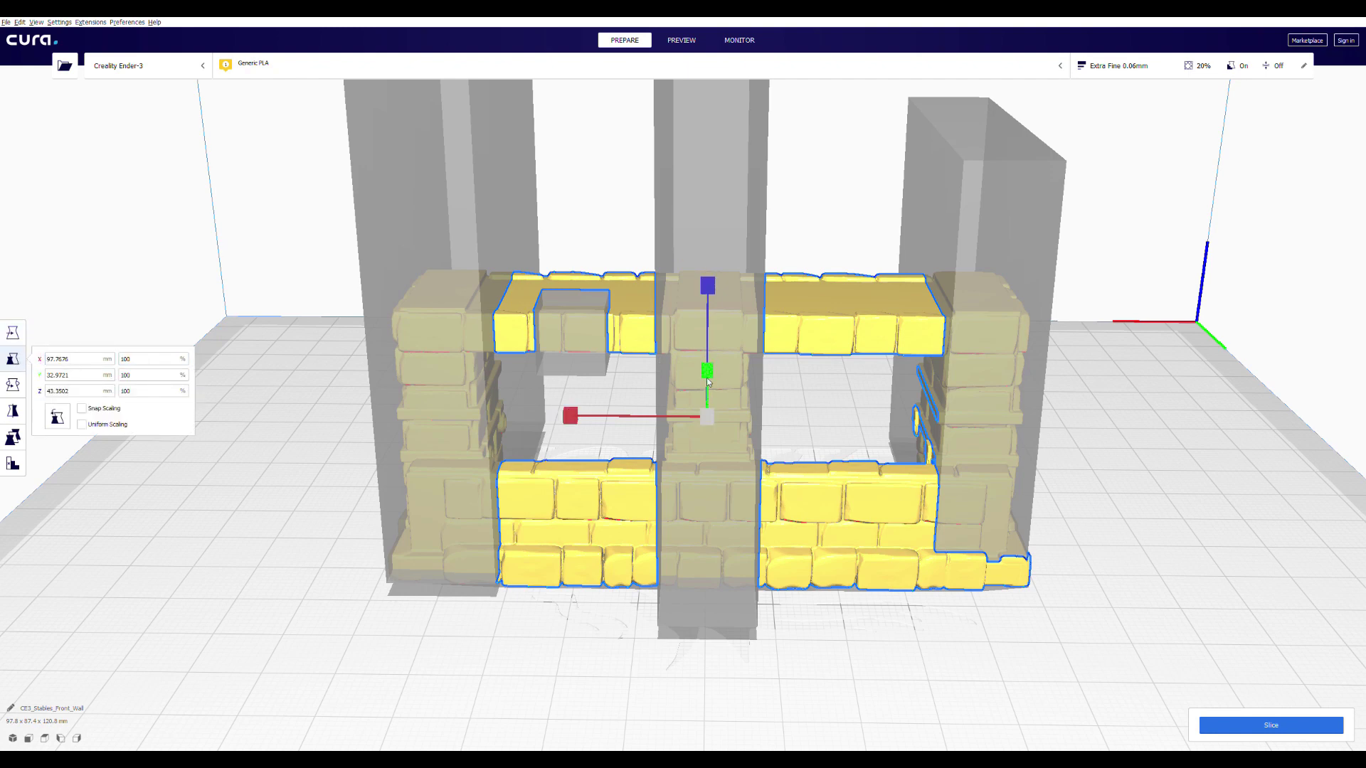
left_click_drag(707, 288, 710, 260)
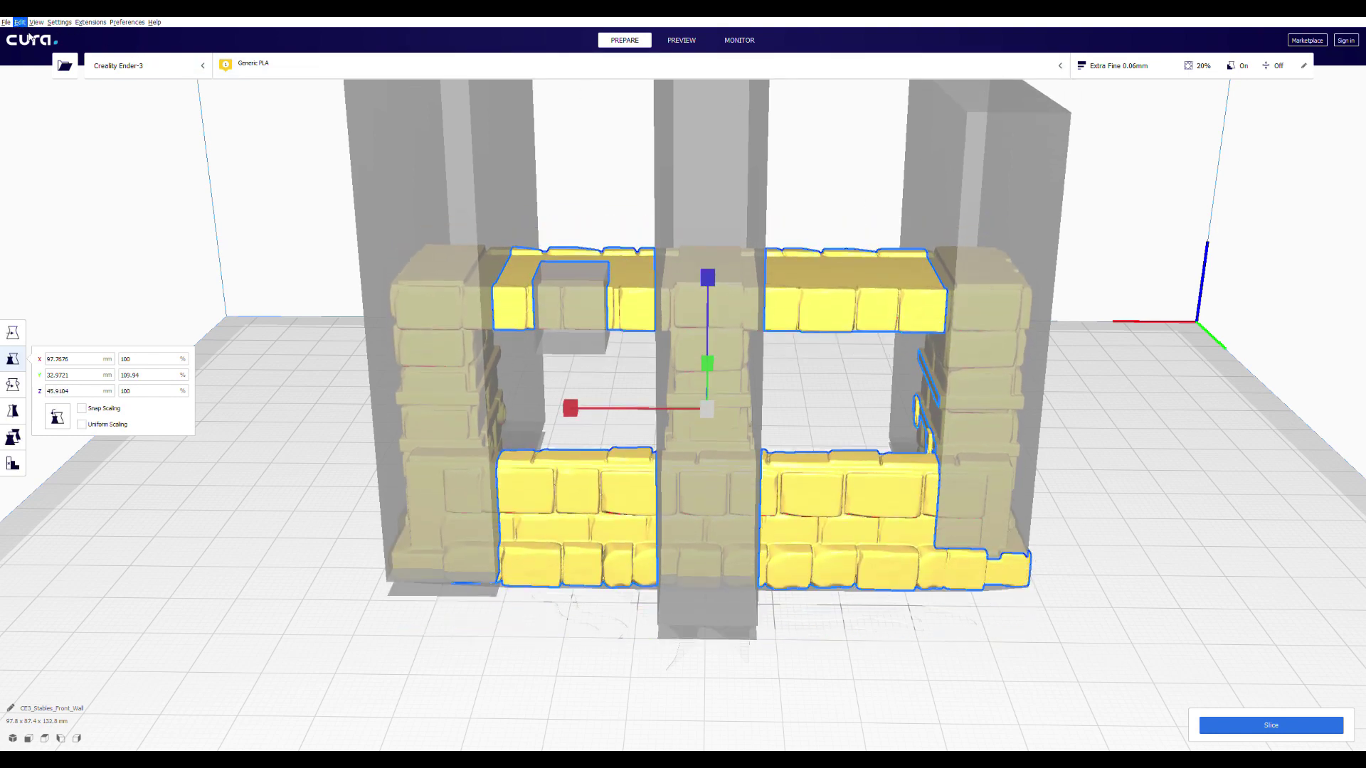
Step: Select only the crossbeam's support blocker and stretch it in height, width and depth across the back of the wall
left_click(576, 324)
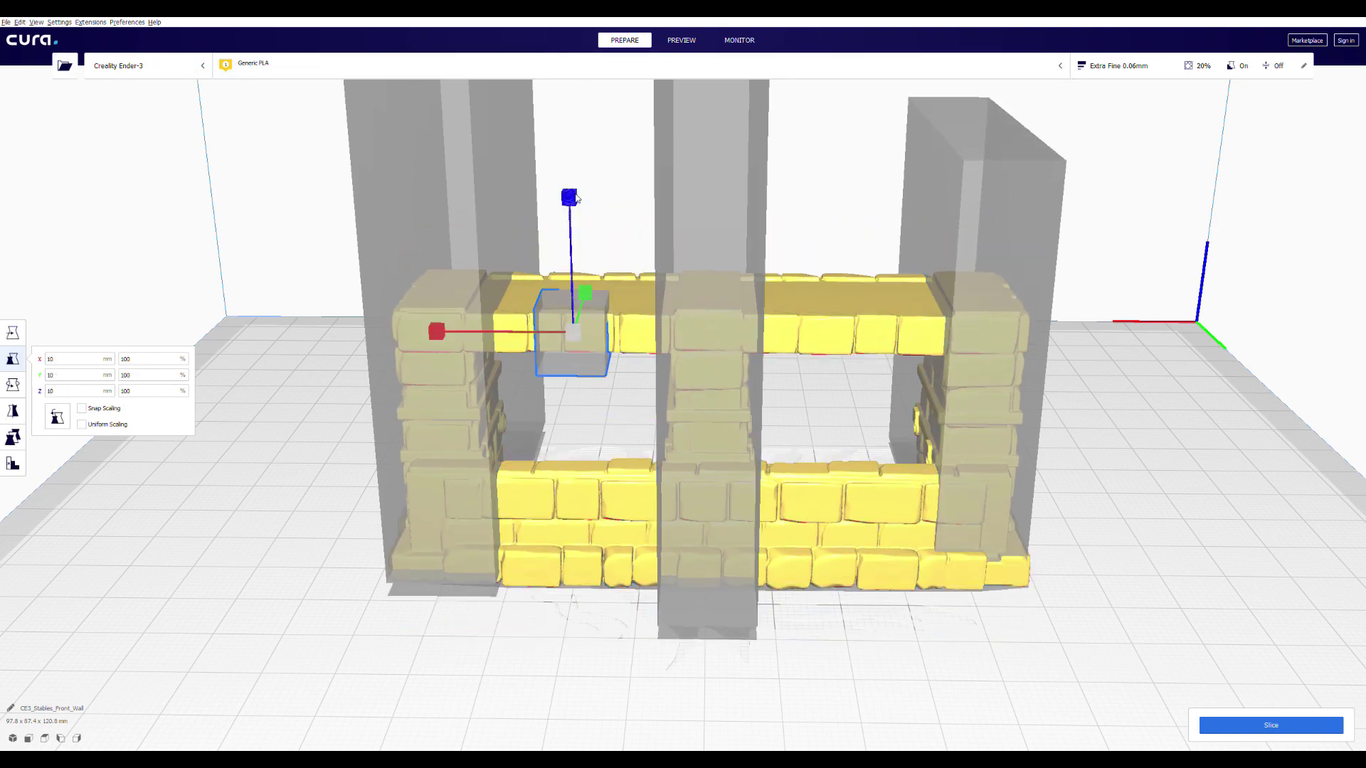
left_click_drag(572, 192, 605, 143)
mouse_move(431, 331)
left_mouse_down()
mouse_move(391, 335)
mouse_move(434, 331)
mouse_move(407, 335)
left_mouse_up()
left_click_drag(584, 298, 585, 256)
Step: Move the crossbeam's blocker back to about -12.1 mm in Y and check its position from the front
left_click(13, 332)
scroll(832, 231, "down", 3)
right_click_drag(1039, 241, 382, 232)
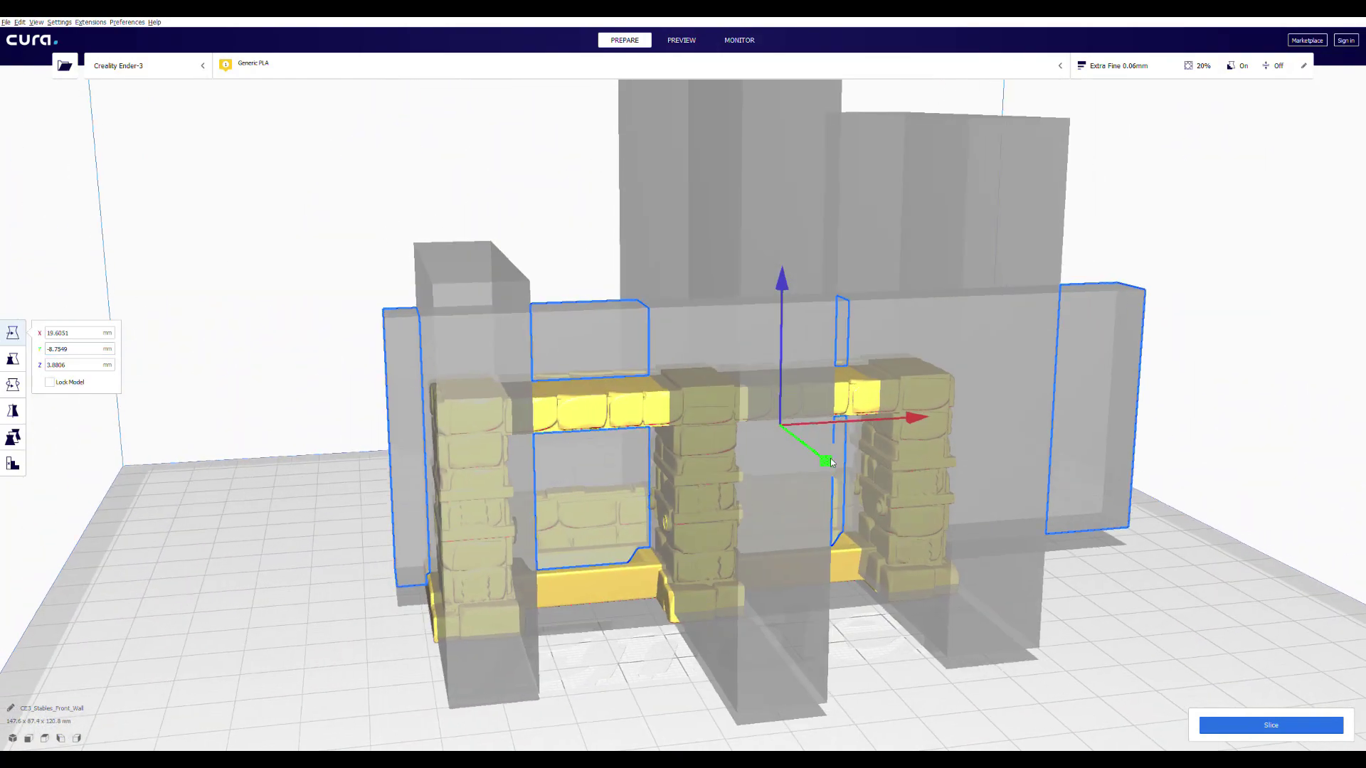
left_click_drag(831, 462, 820, 456)
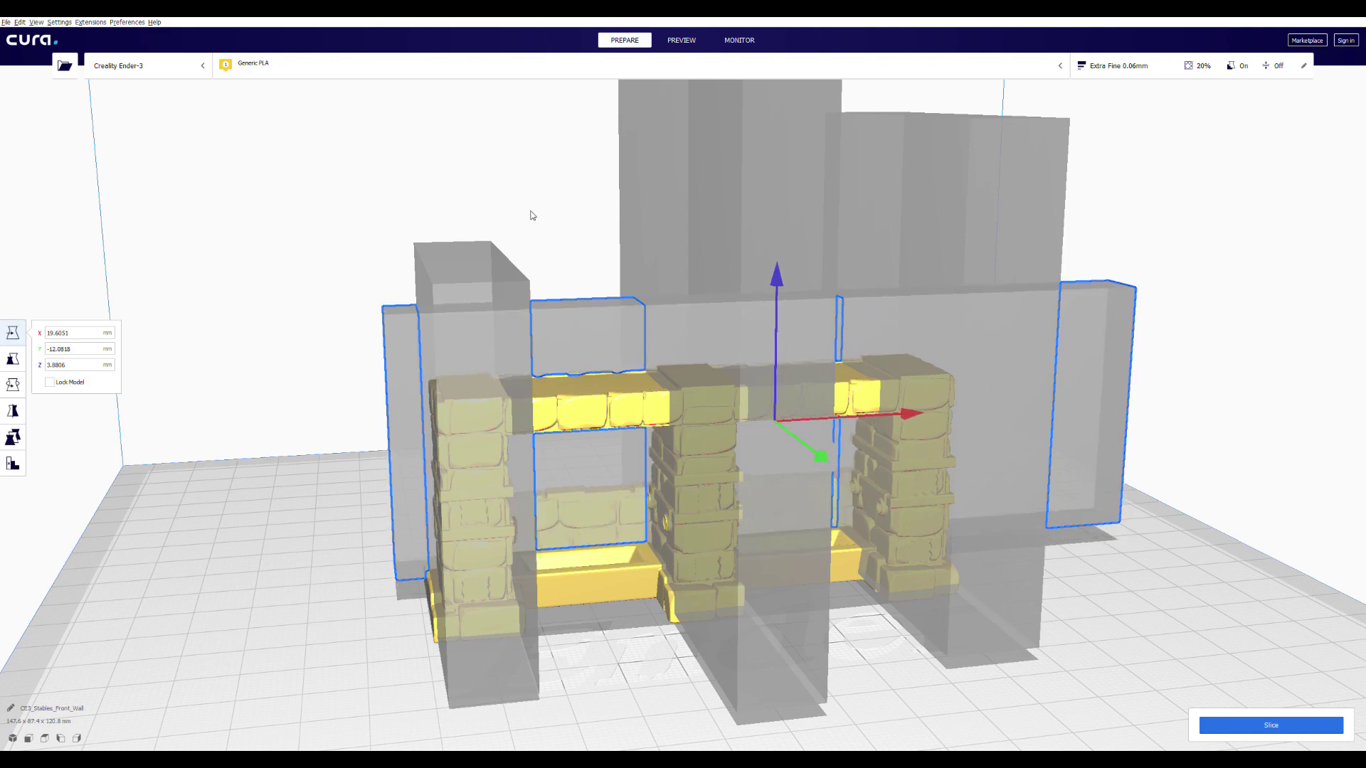
right_click_drag(509, 203, 438, 168)
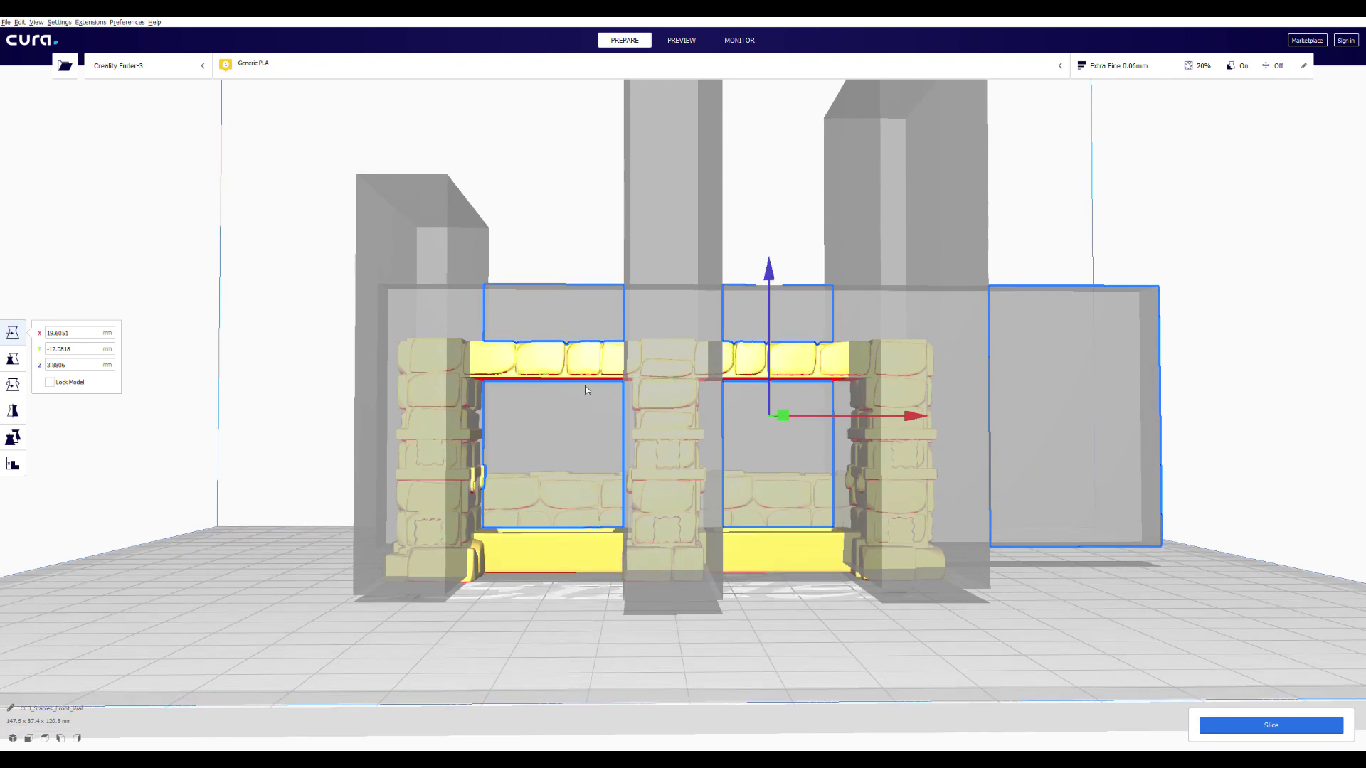
Step: Slice the wall with its support blockers and check the blockers' placement from above, below and the front
left_click(681, 40)
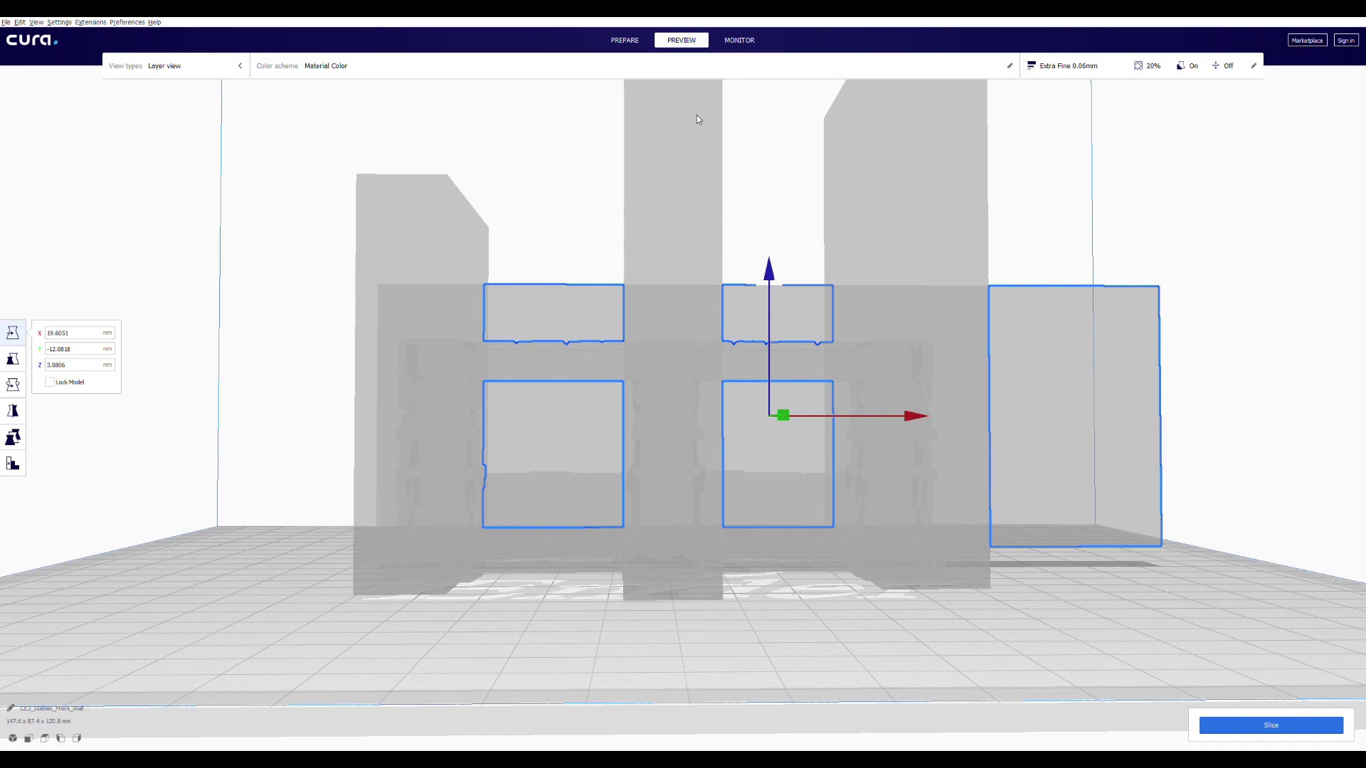
right_click_drag(613, 159, 552, 198)
left_click(625, 40)
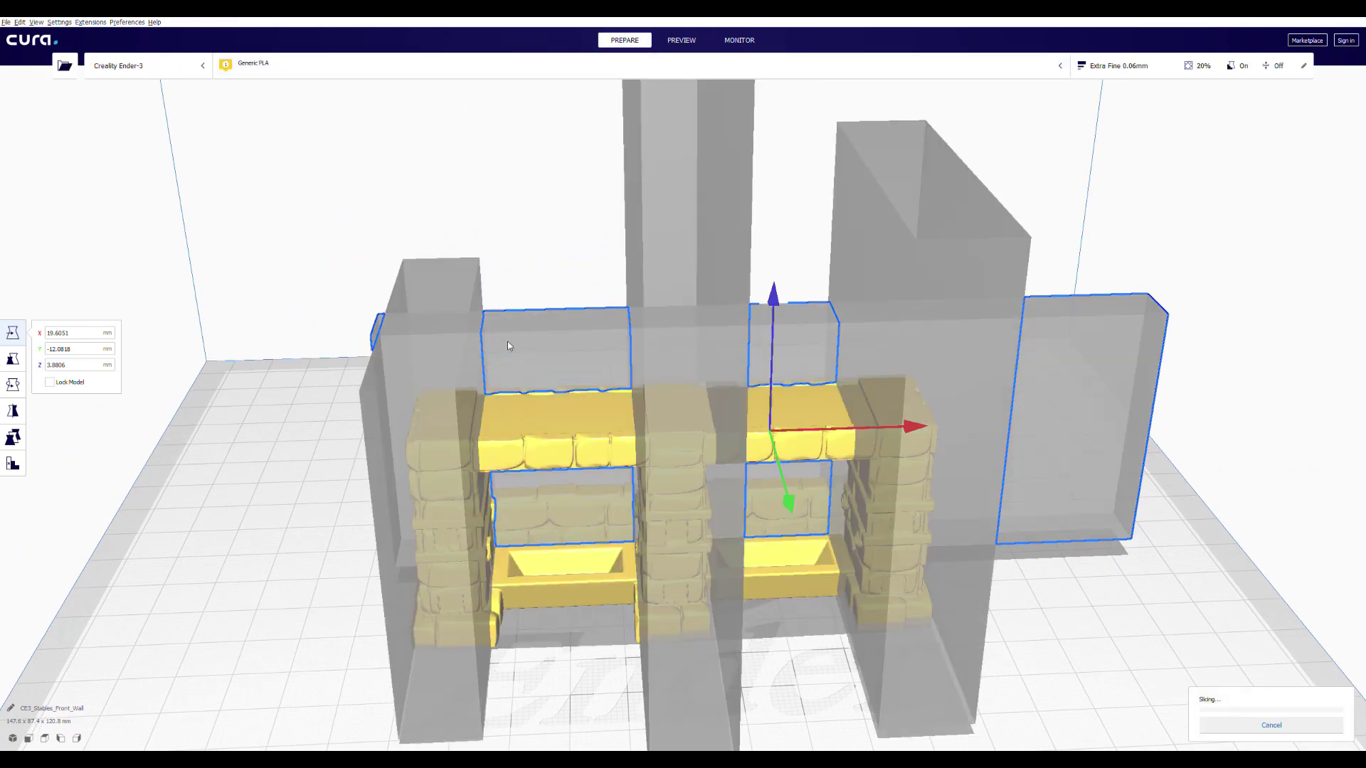
scroll(377, 226, "down", 2)
right_click_drag(377, 226, 341, 198)
right_click_drag(599, 233, 753, 122)
right_click_drag(816, 427, 825, 474)
scroll(739, 315, "down", 3)
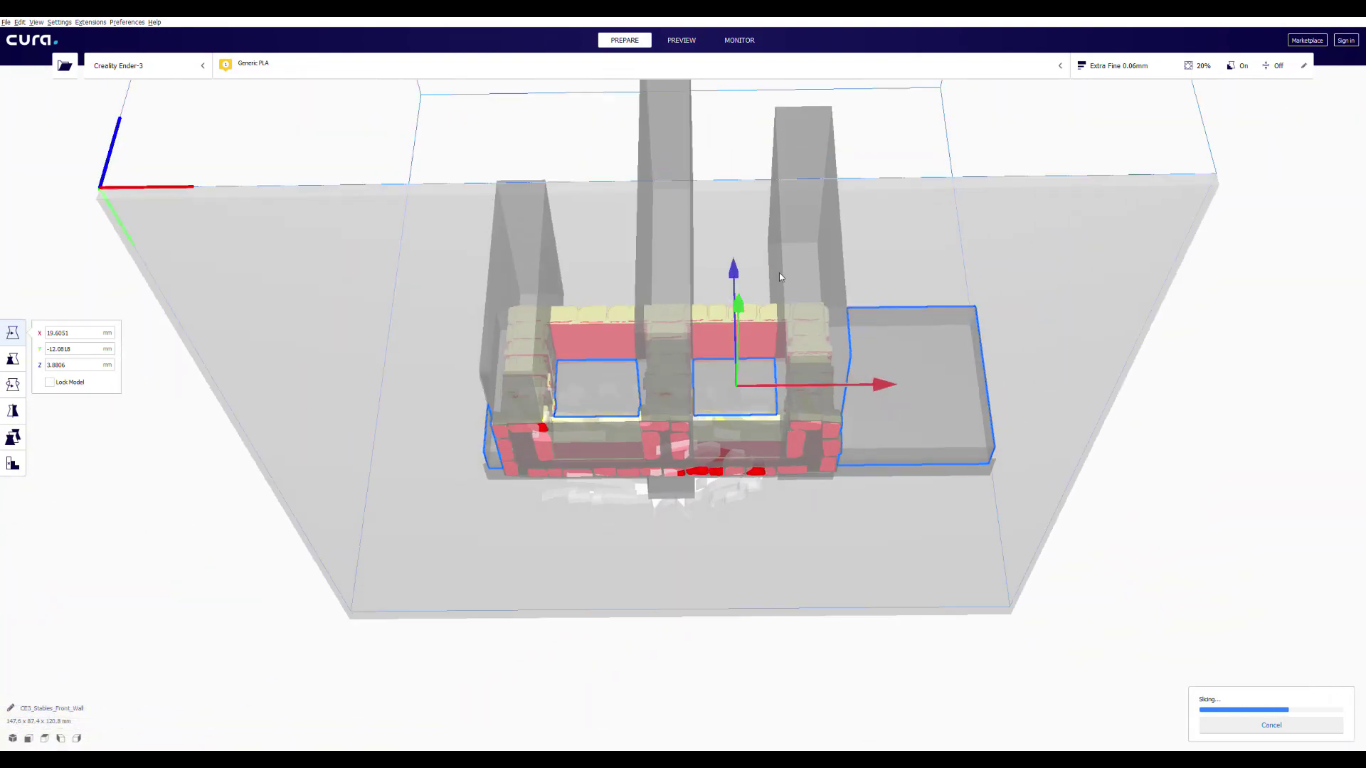
right_click_drag(758, 320, 783, 419)
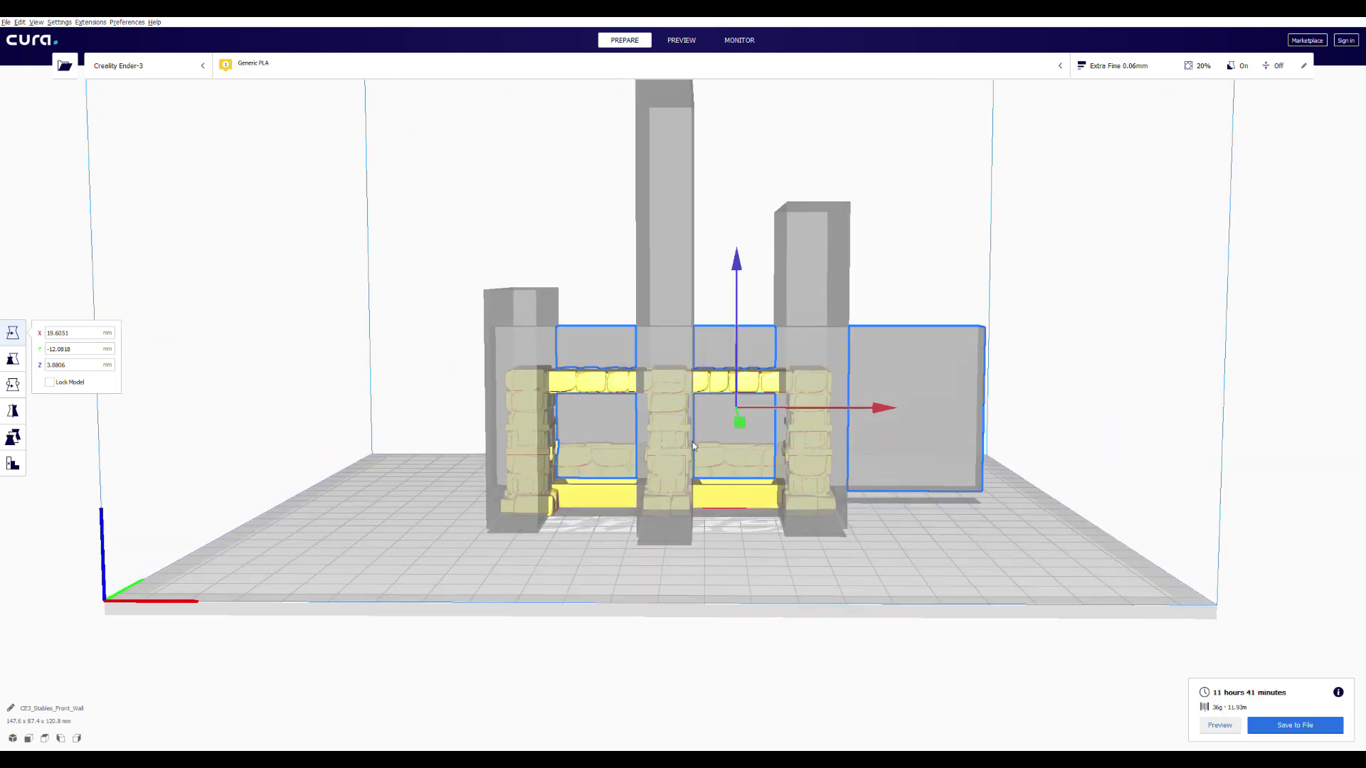
Step: Open the sliced layer preview and examine where supports are generated under the crossbeam and around the pillars
left_click(681, 40)
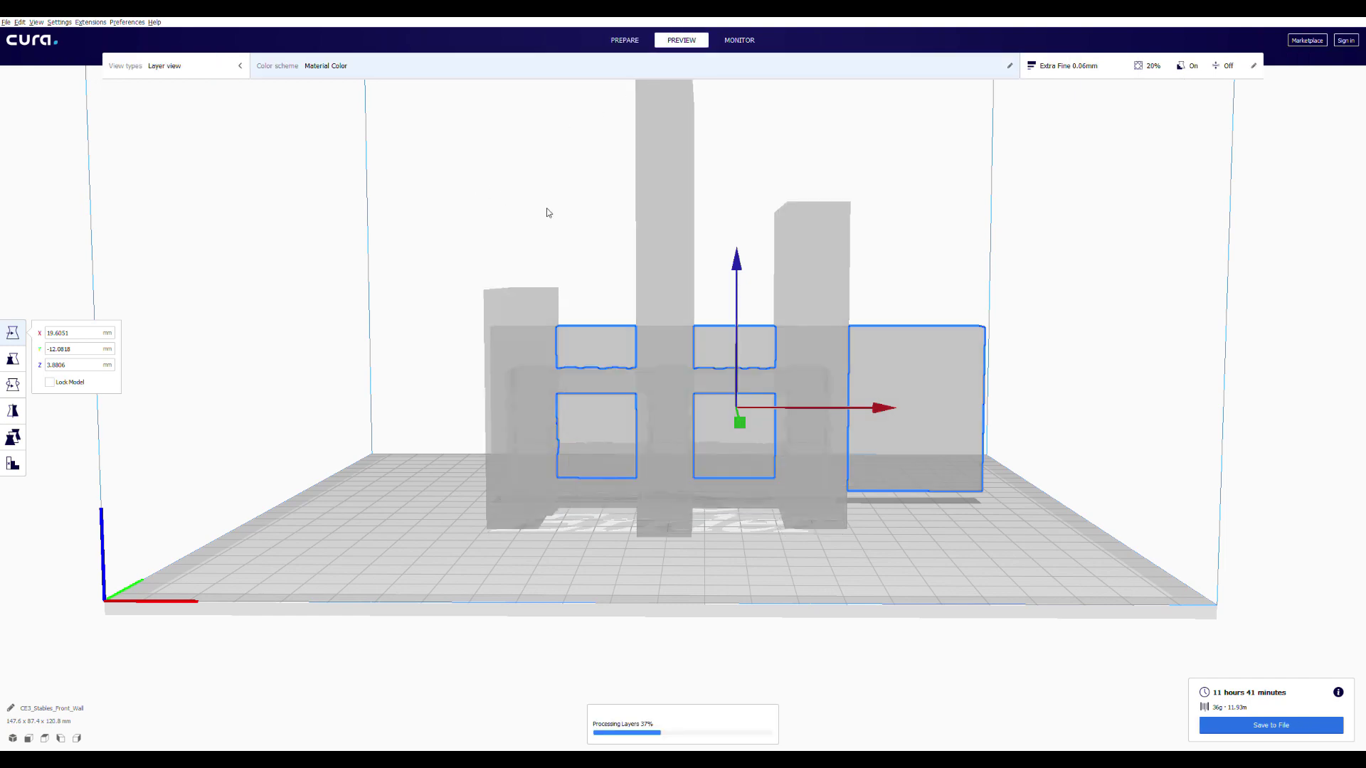
scroll(540, 241, "up", 2)
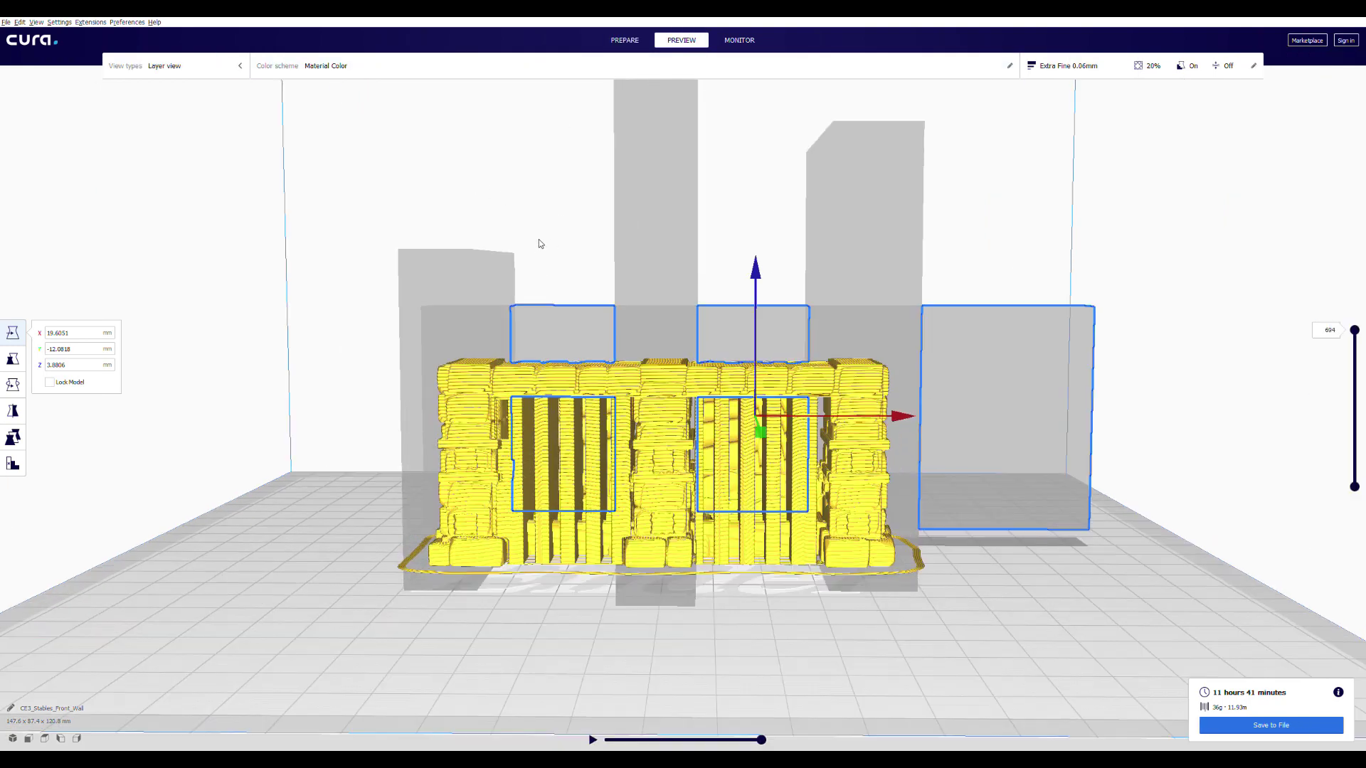
right_click_drag(540, 242, 606, 217)
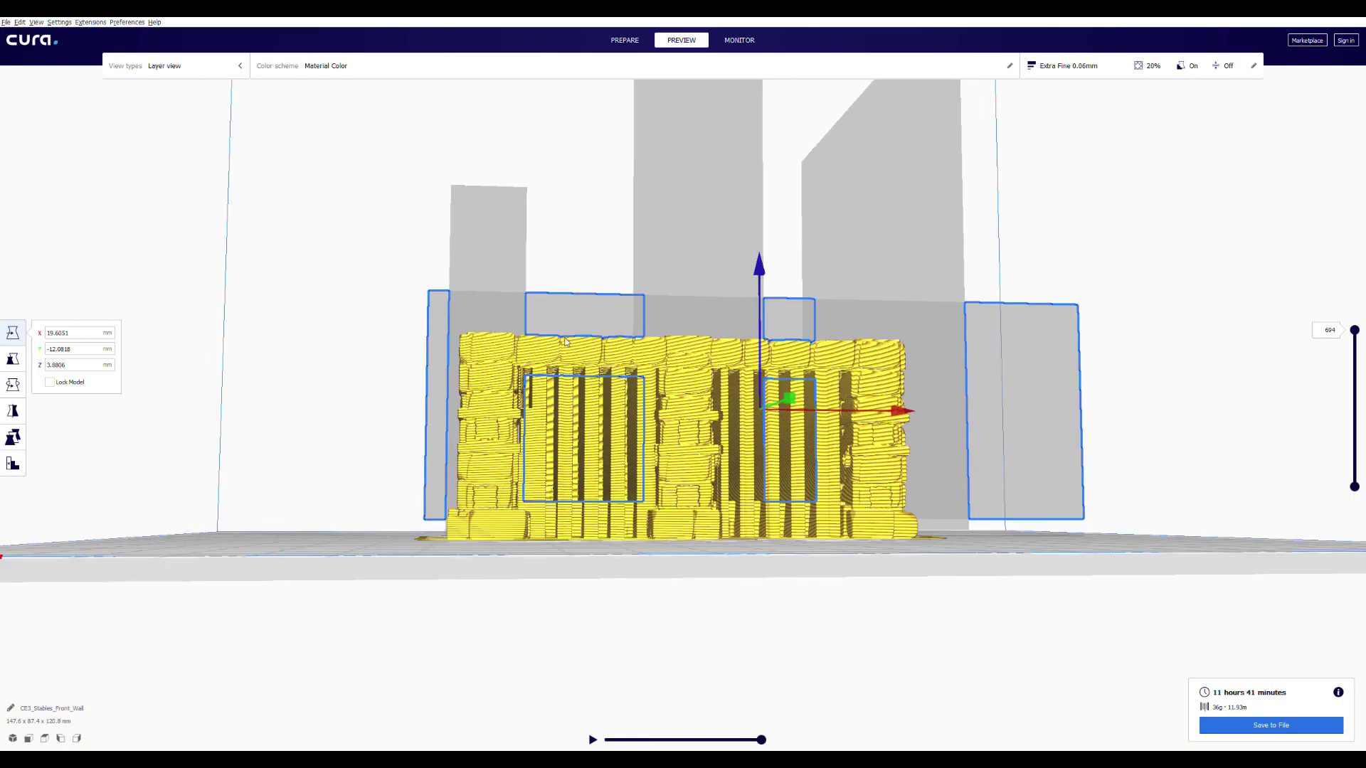
Step: Examine the sliced wall up close under the crossbeam, around the end pillar and from below for unwanted supports
scroll(569, 512, "up", 10)
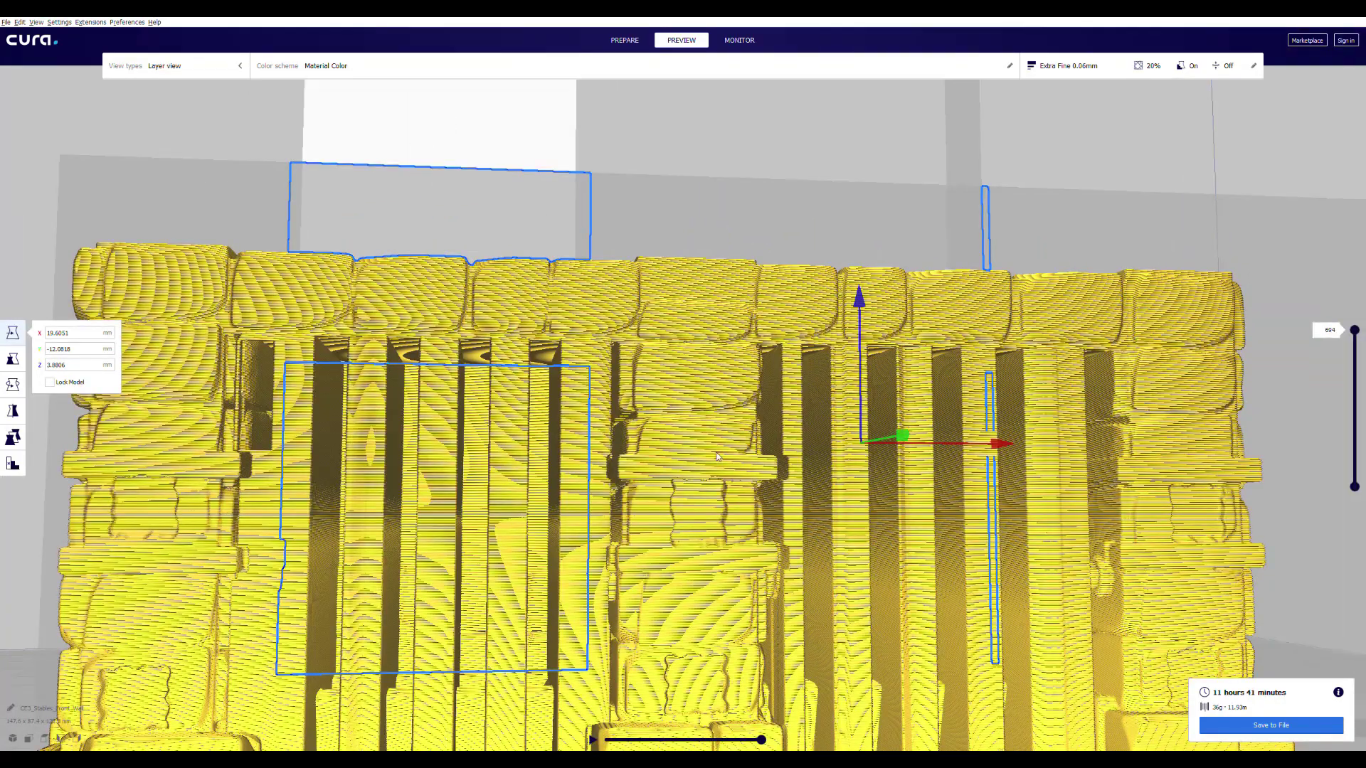
right_click_drag(726, 314, 1041, 303)
right_click_drag(869, 334, 685, 222)
right_click_drag(712, 331, 723, 386)
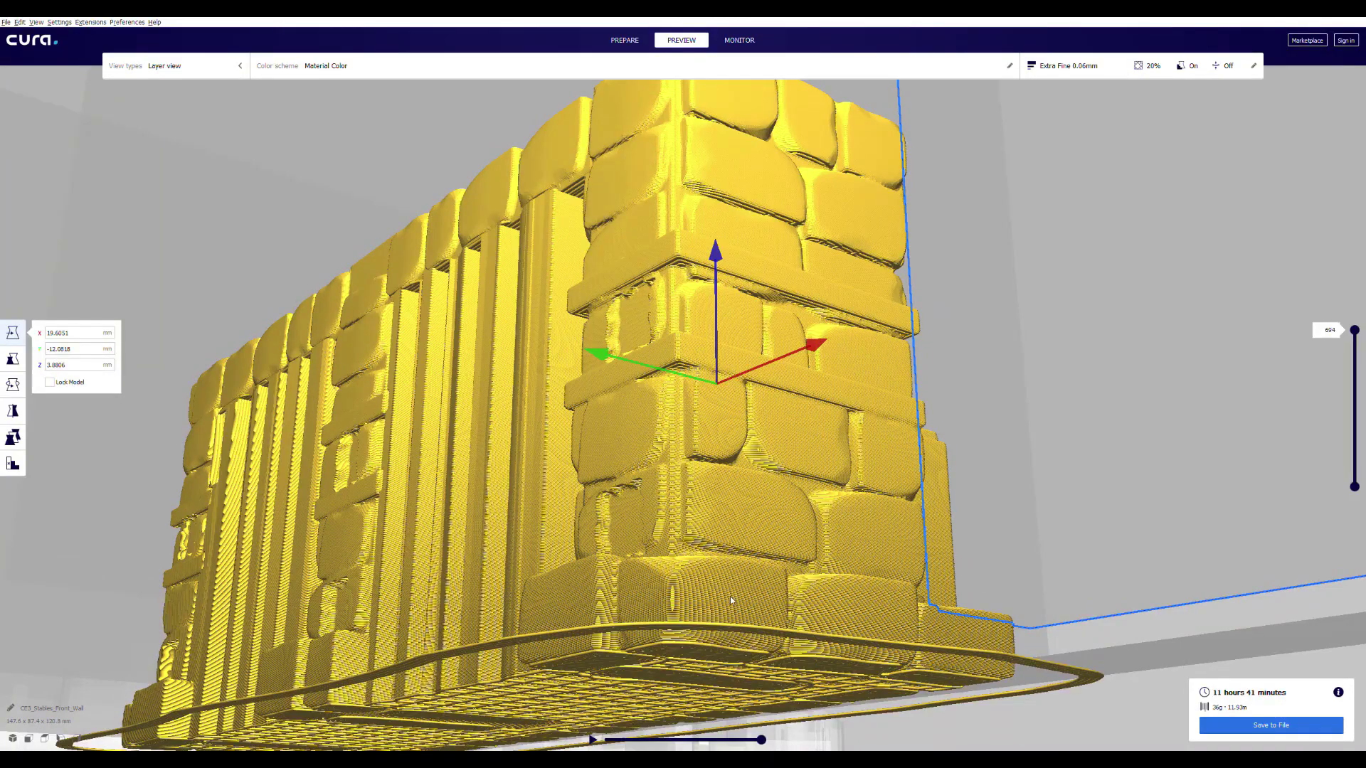
right_click_drag(814, 431, 827, 400)
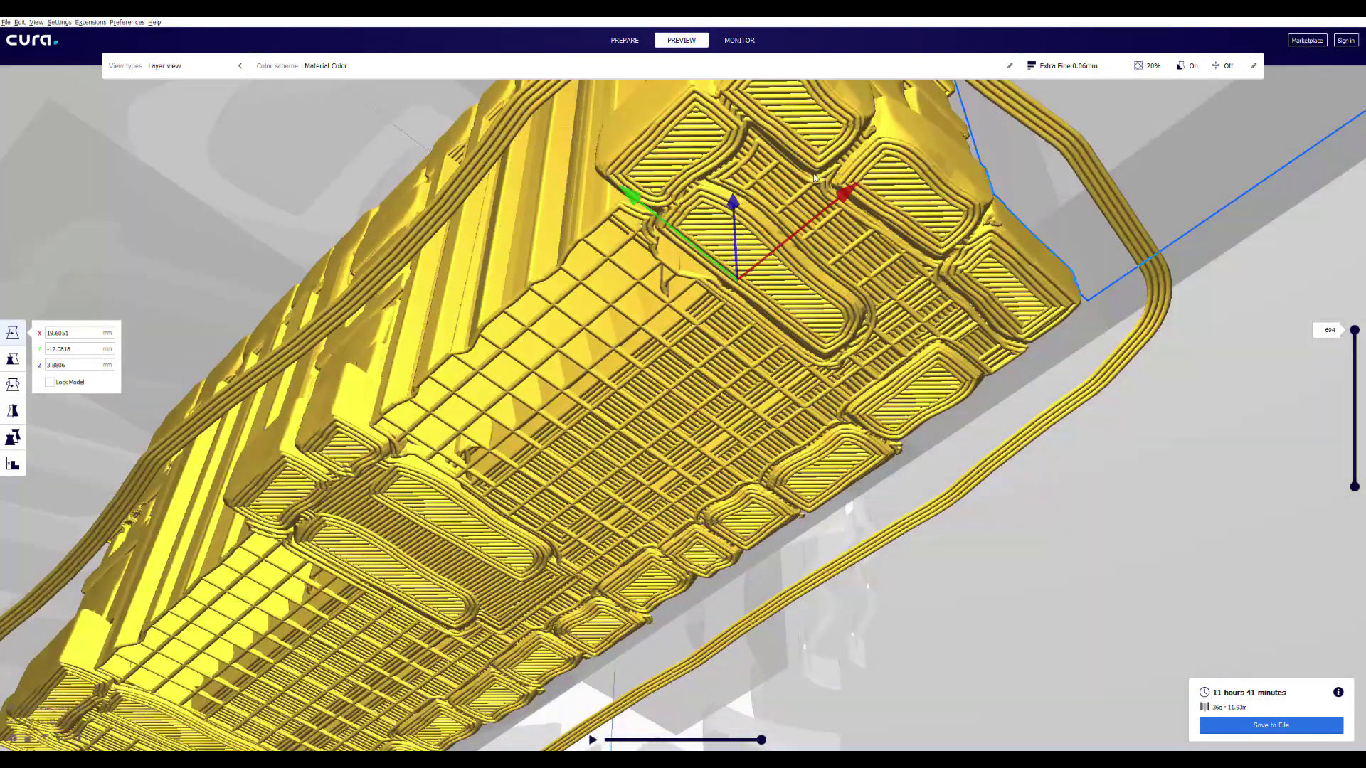
right_click_drag(821, 278, 657, 495)
right_click_drag(770, 272, 898, 335)
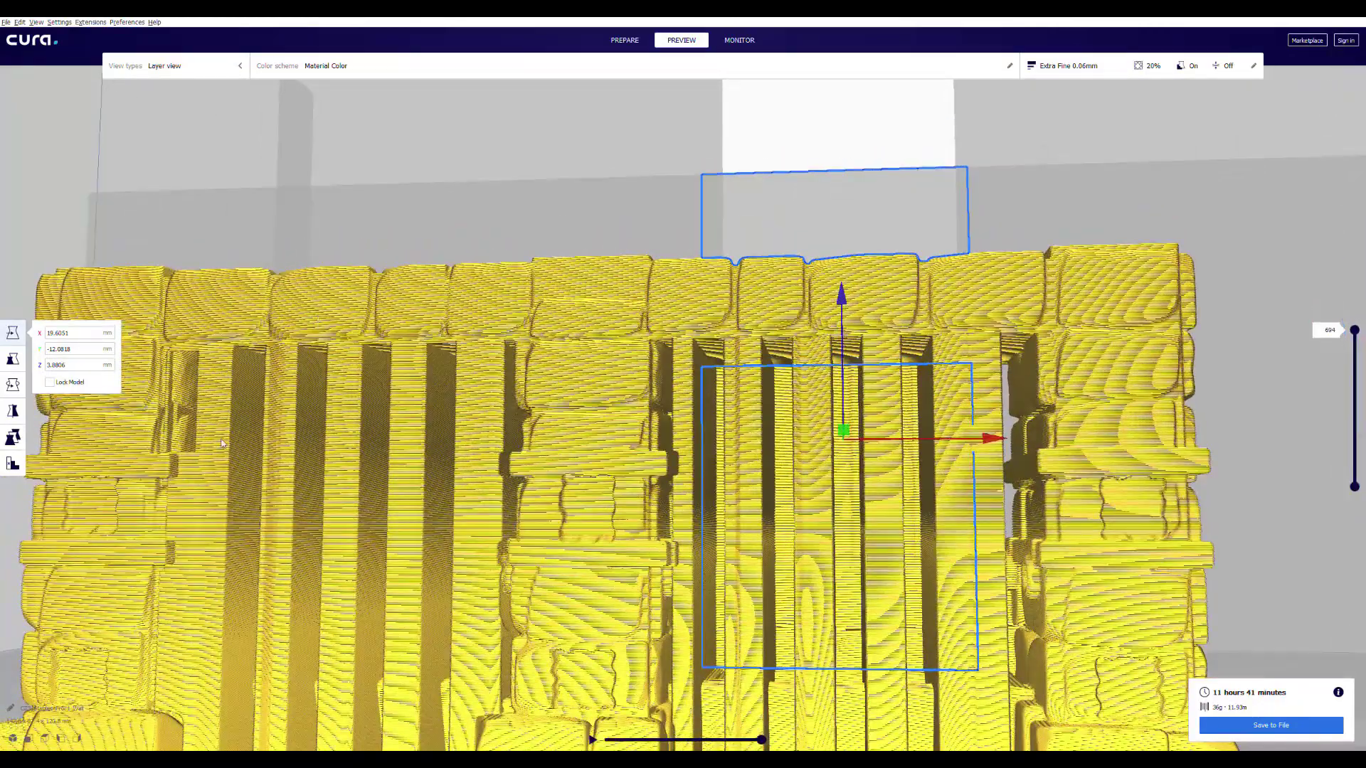
scroll(234, 482, "down", 10)
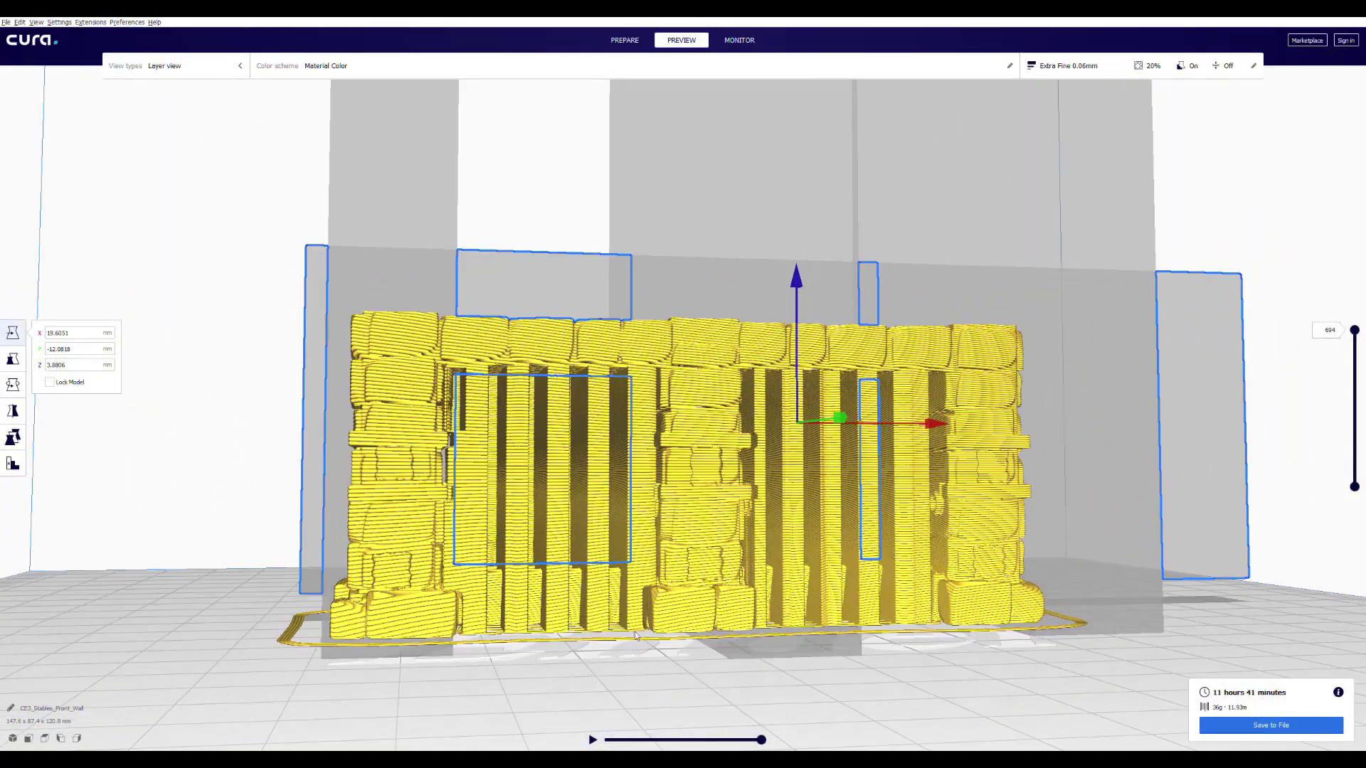
Step: Inspect the whole sliced front wall from the front and slightly above, checking the openings between the pillars for supports
scroll(308, 443, "down", 4)
right_click_drag(289, 431, 272, 439)
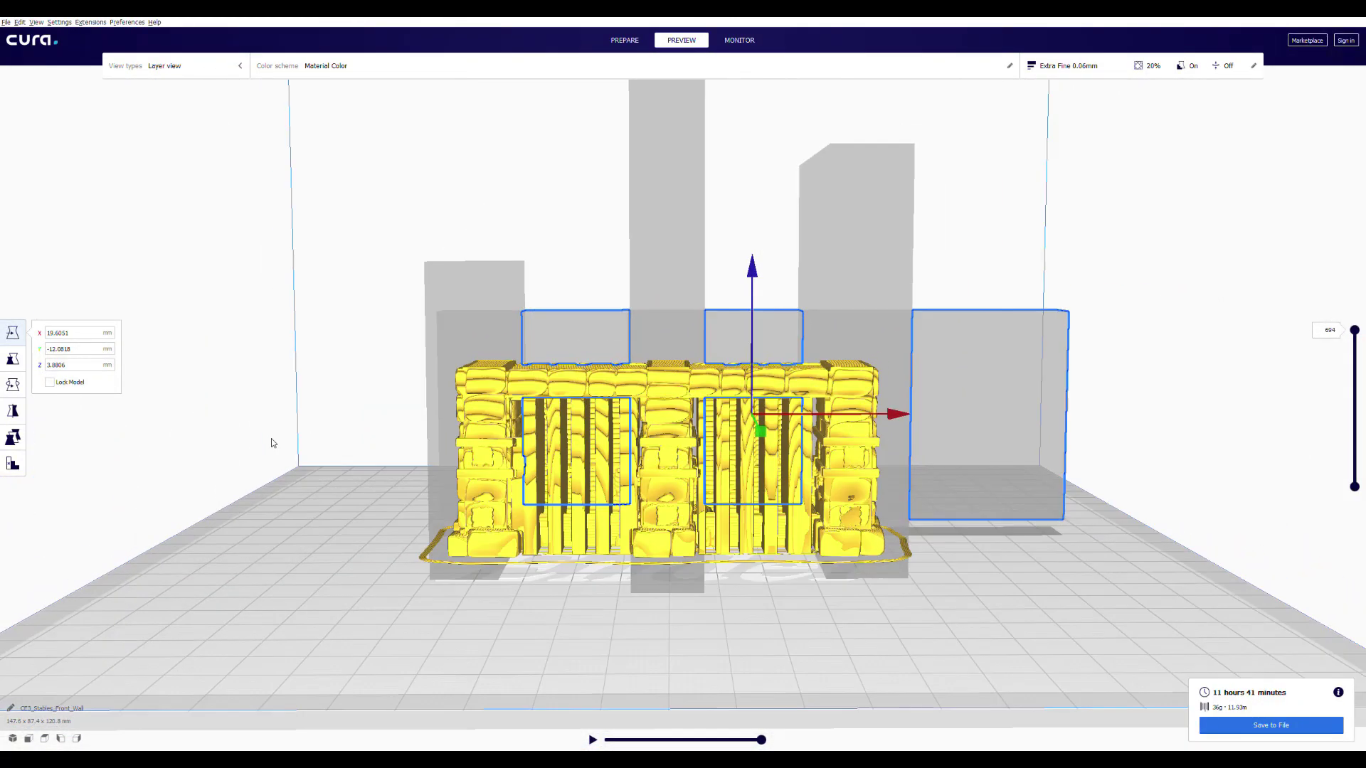
scroll(271, 443, "up", 6)
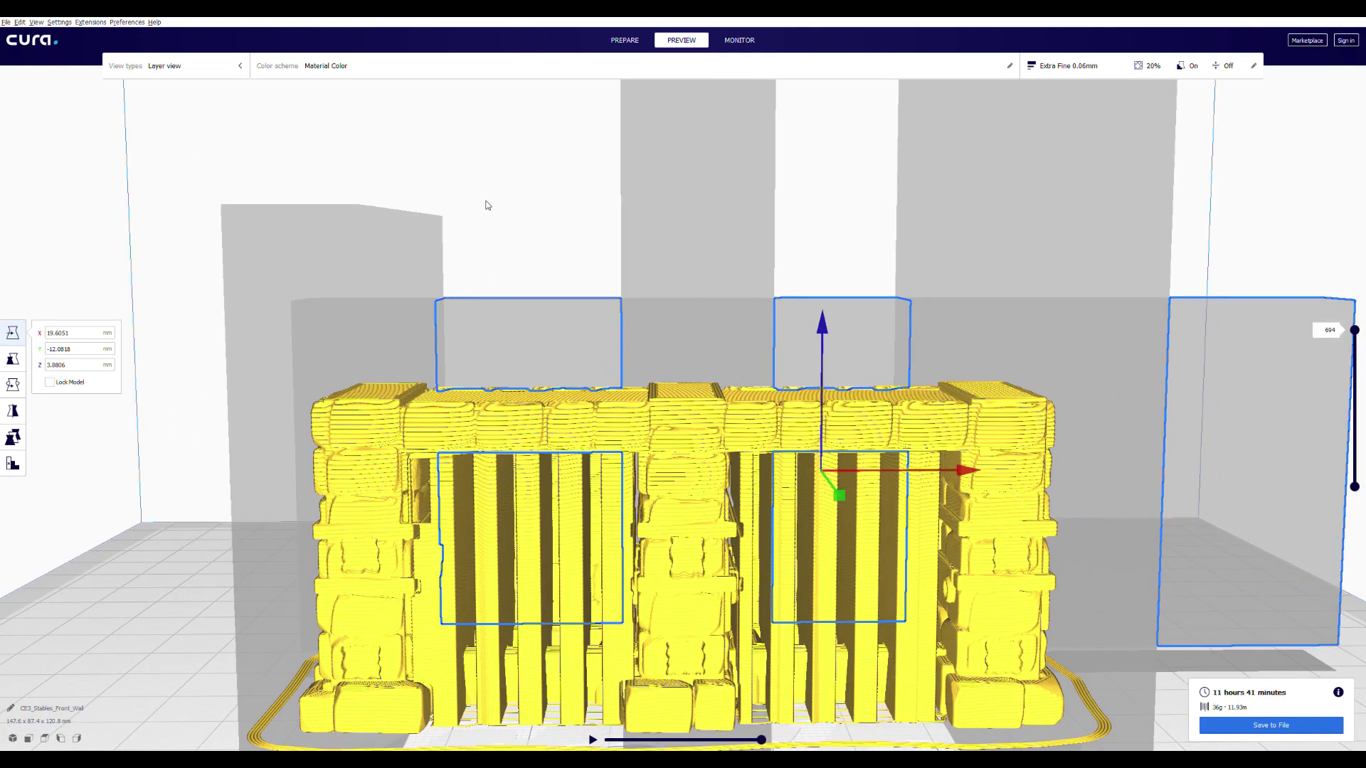
middle_click_drag(527, 171, 564, 116)
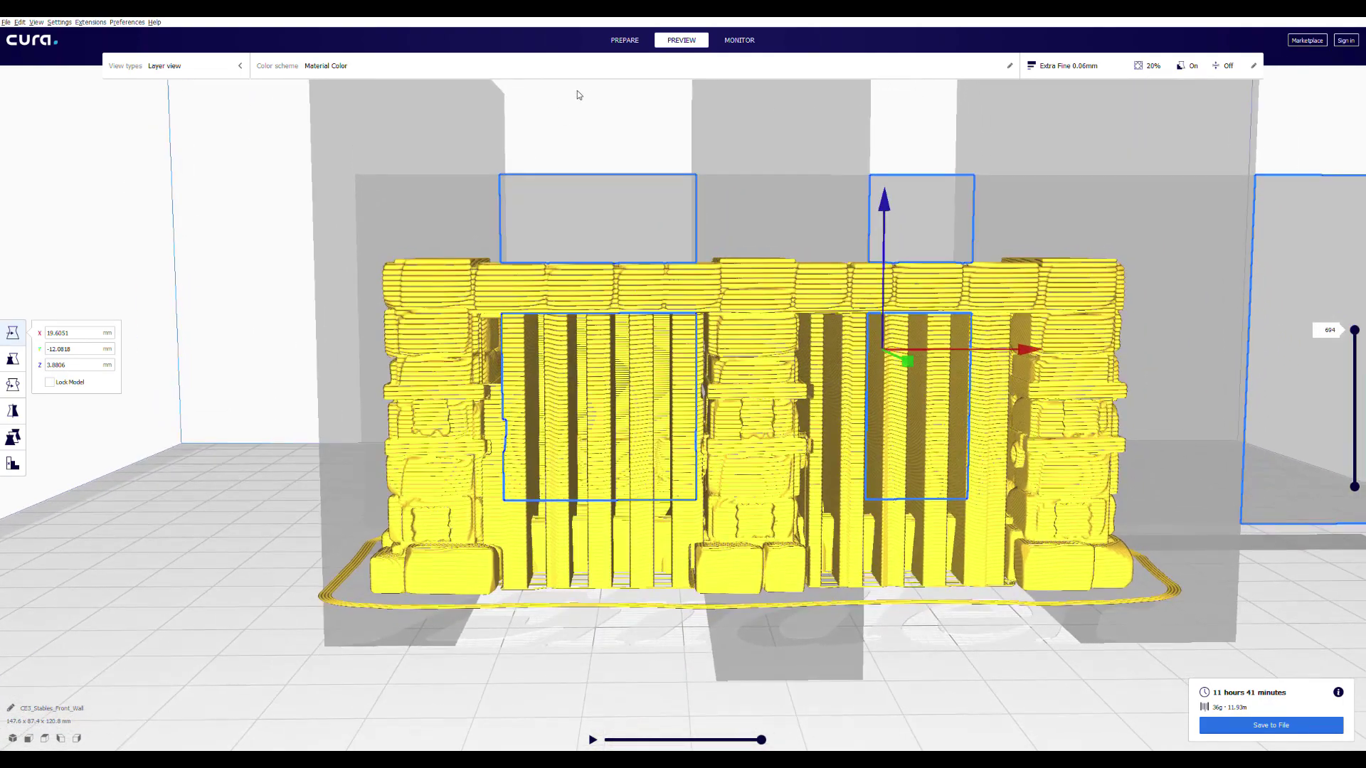
right_click_drag(577, 95, 545, 100)
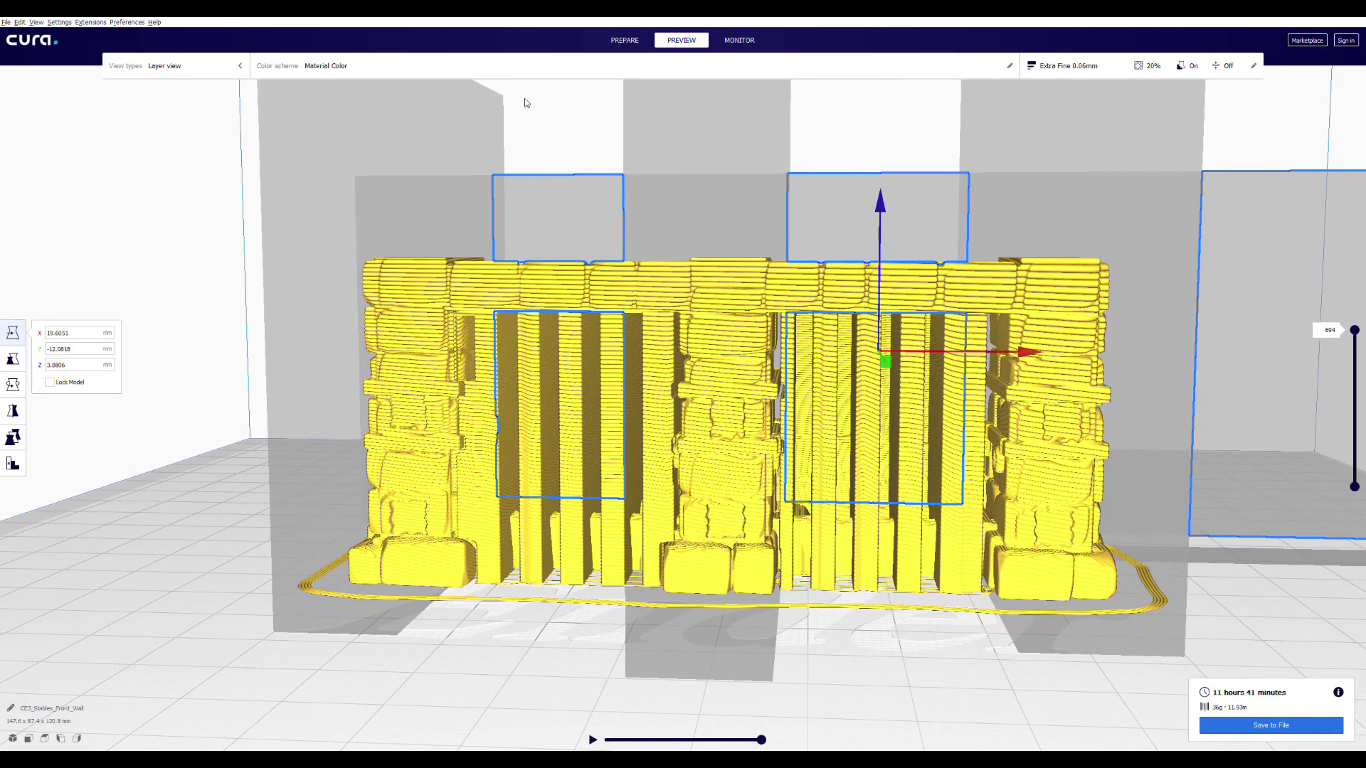
scroll(532, 107, "up", 2)
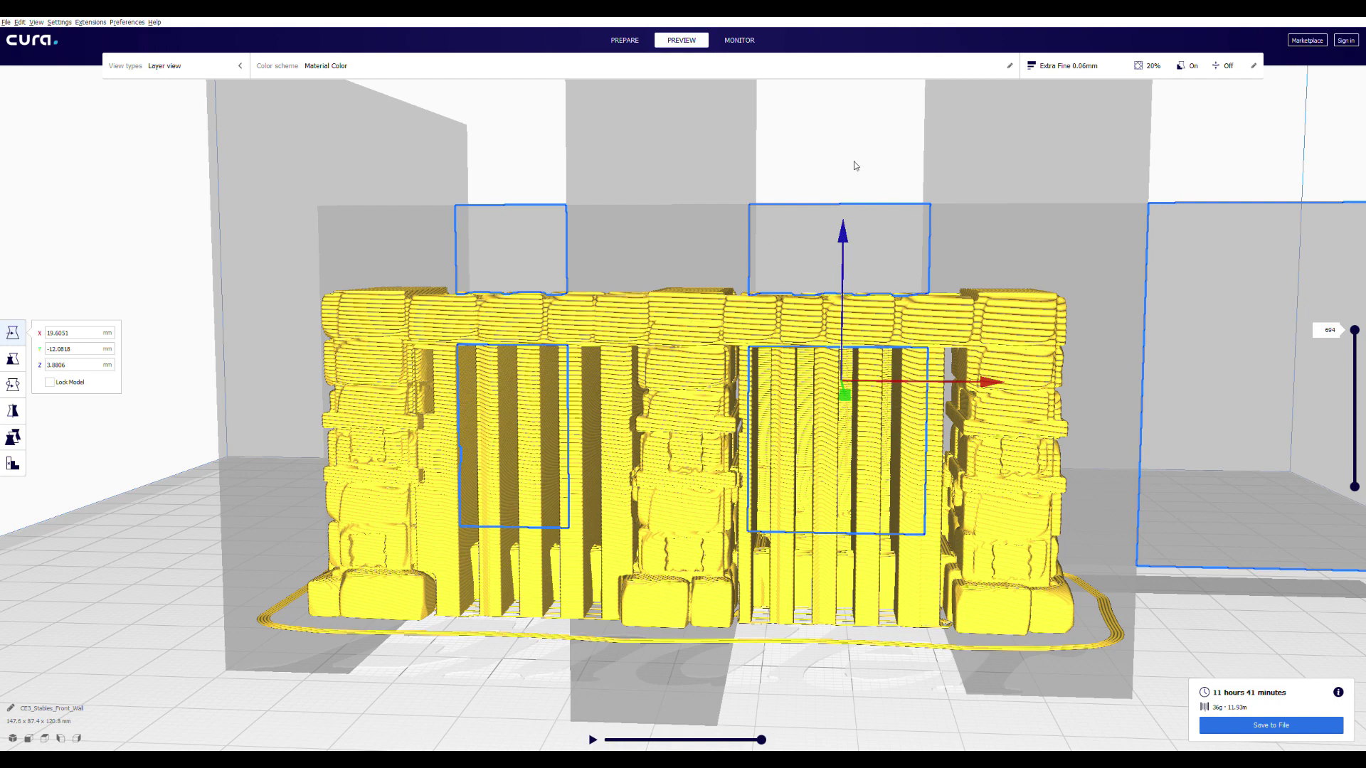
scroll(846, 170, "down", 2)
scroll(770, 187, "up", 1)
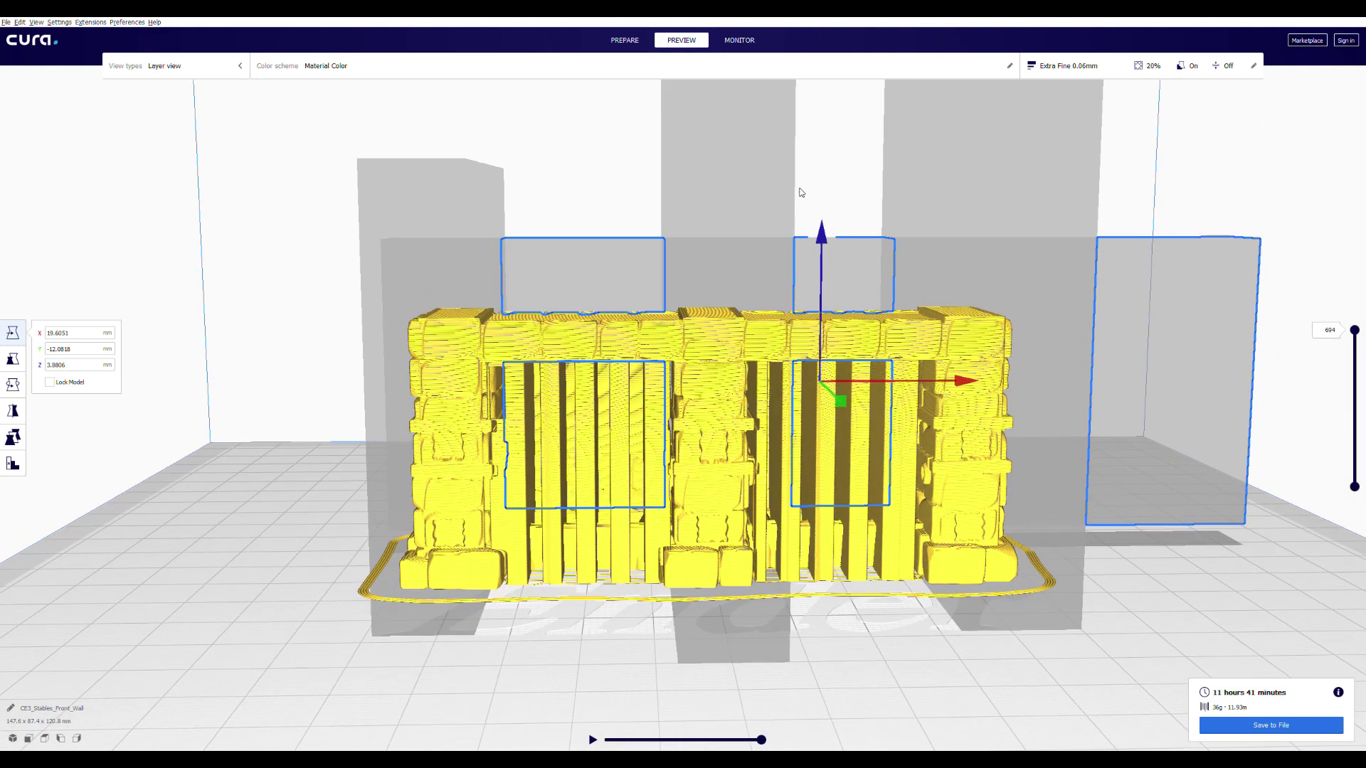
scroll(773, 190, "up", 3)
middle_click_drag(772, 189, 750, 185)
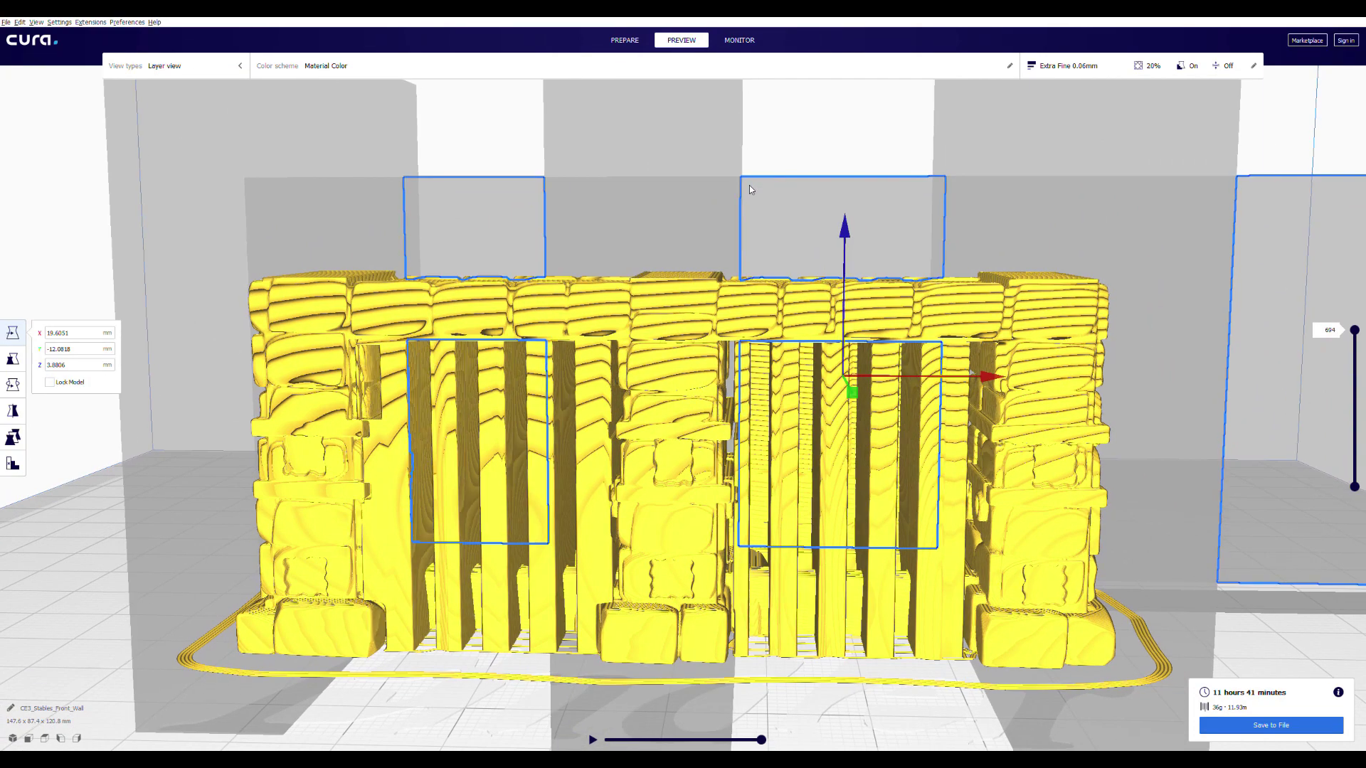
middle_click_drag(860, 111, 840, 163)
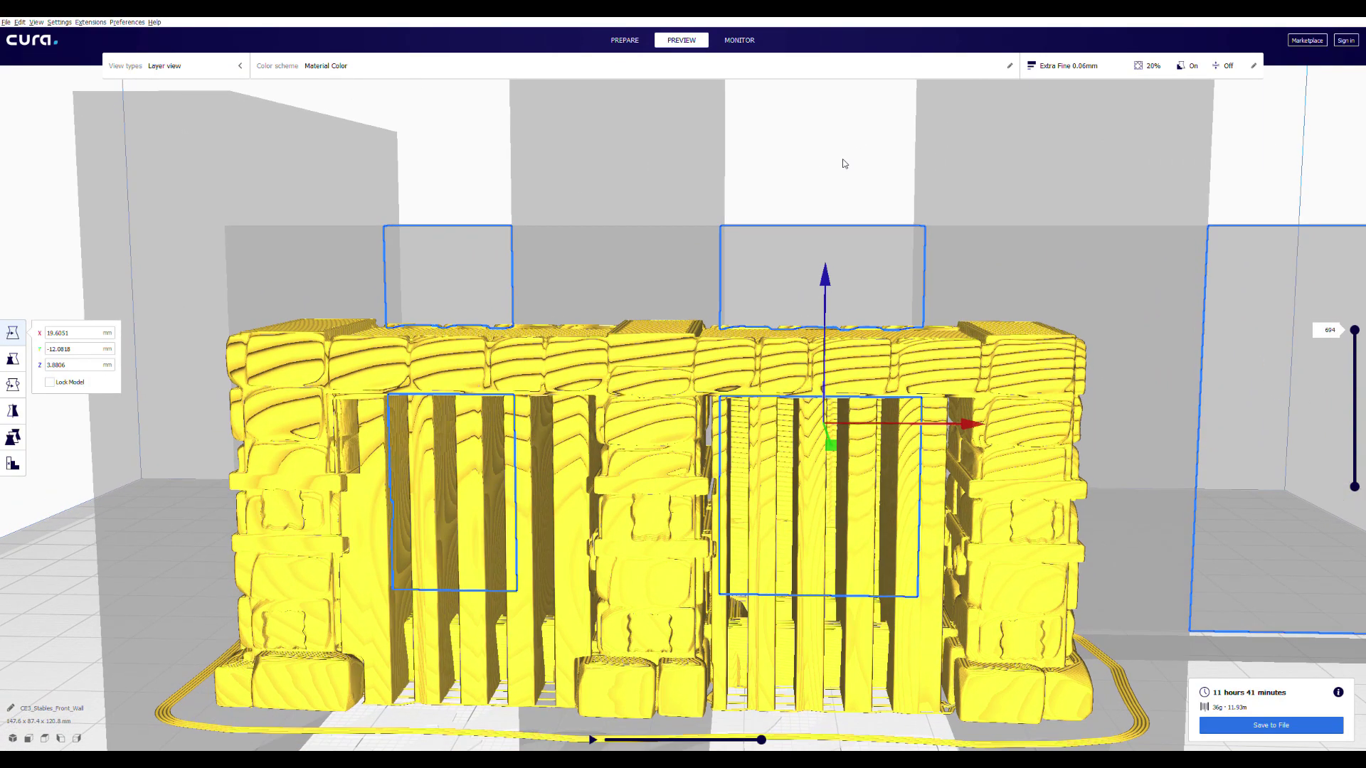